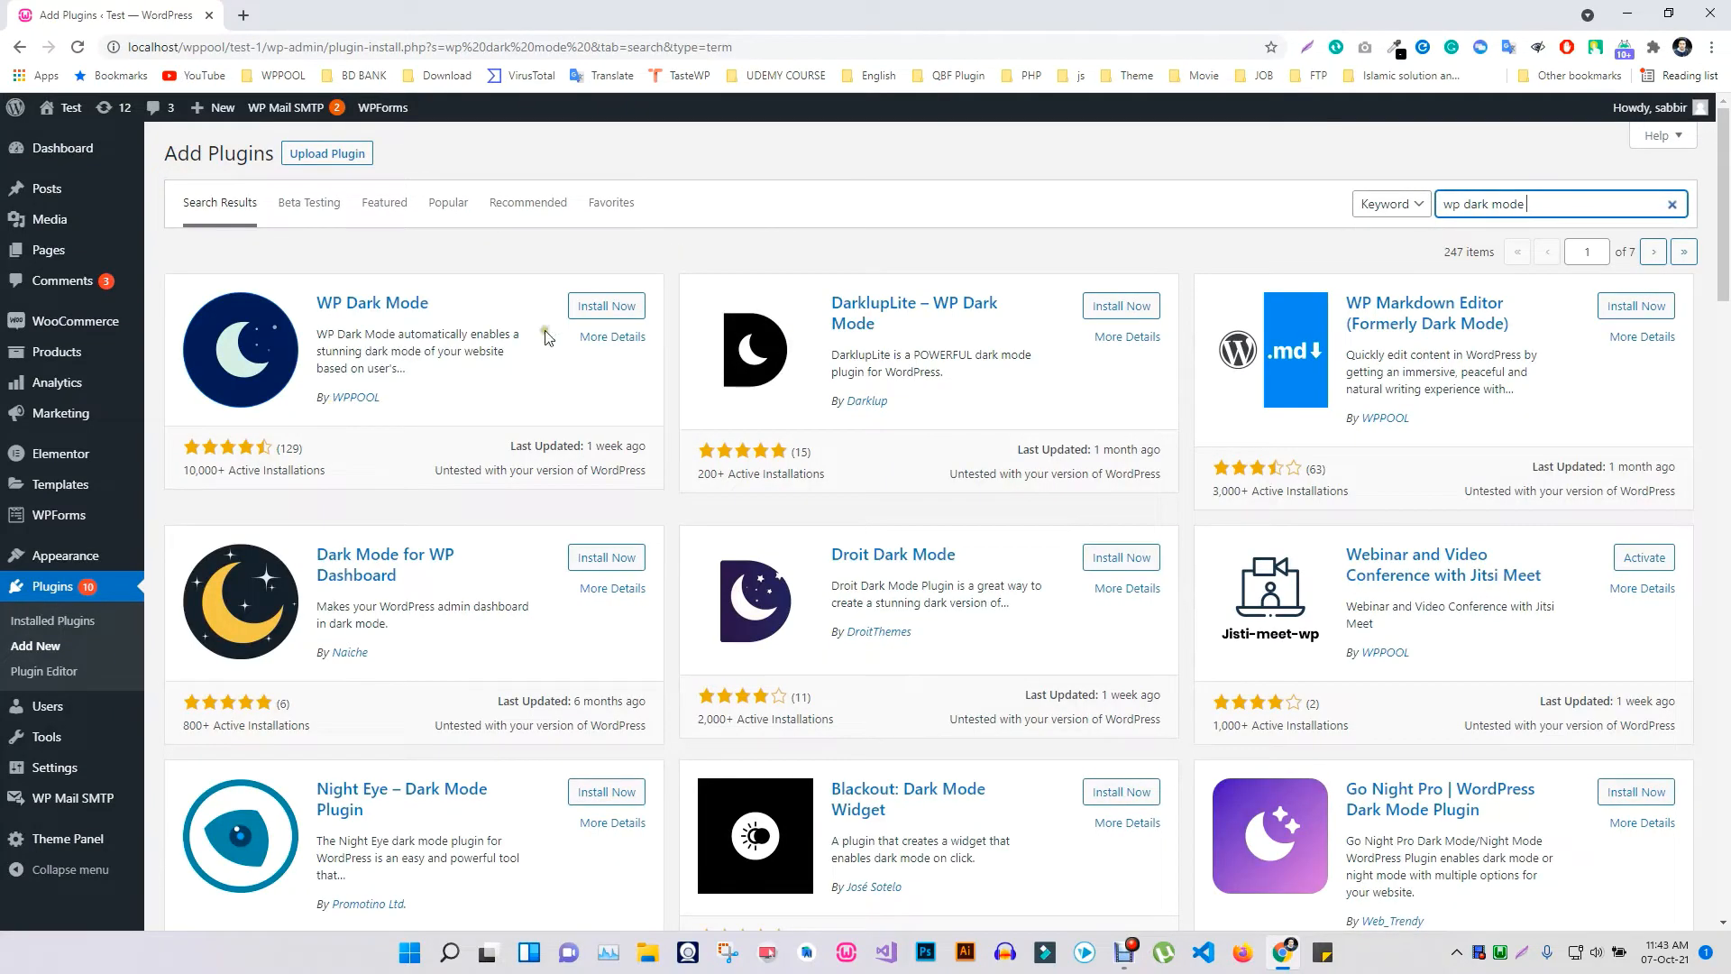
Install the WP Dark Mode plugin by WPPOOL and open the site's front end in a new tab
left_click(599, 305)
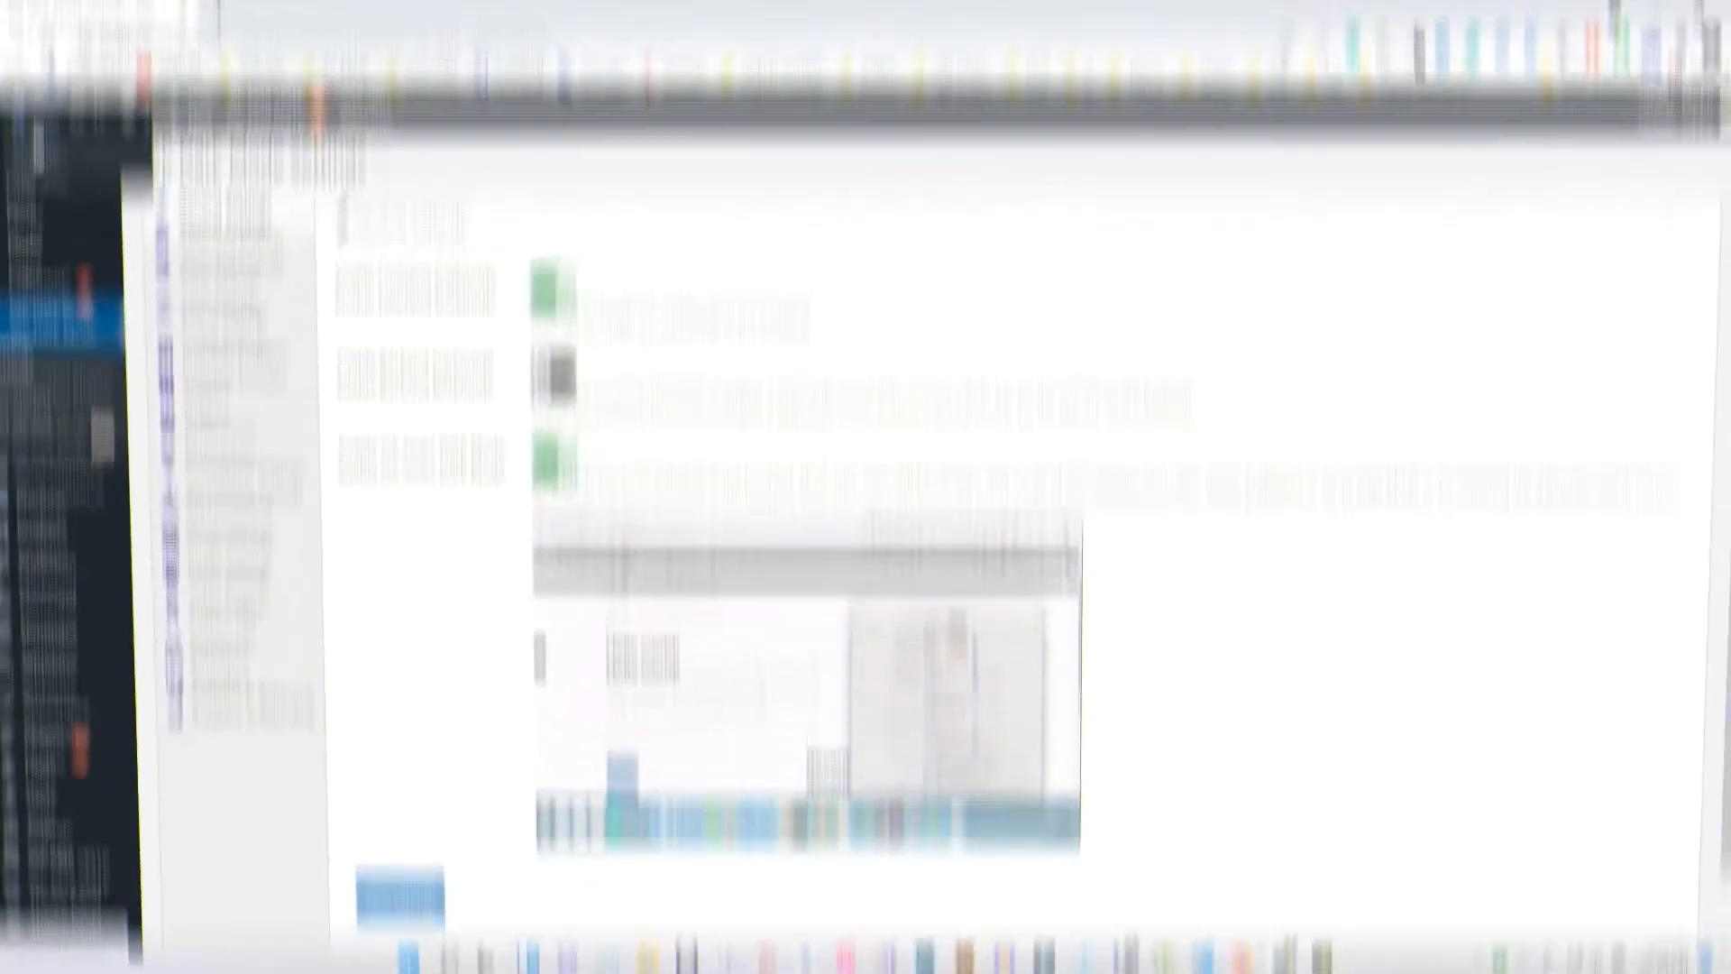
mouse_move(62, 142)
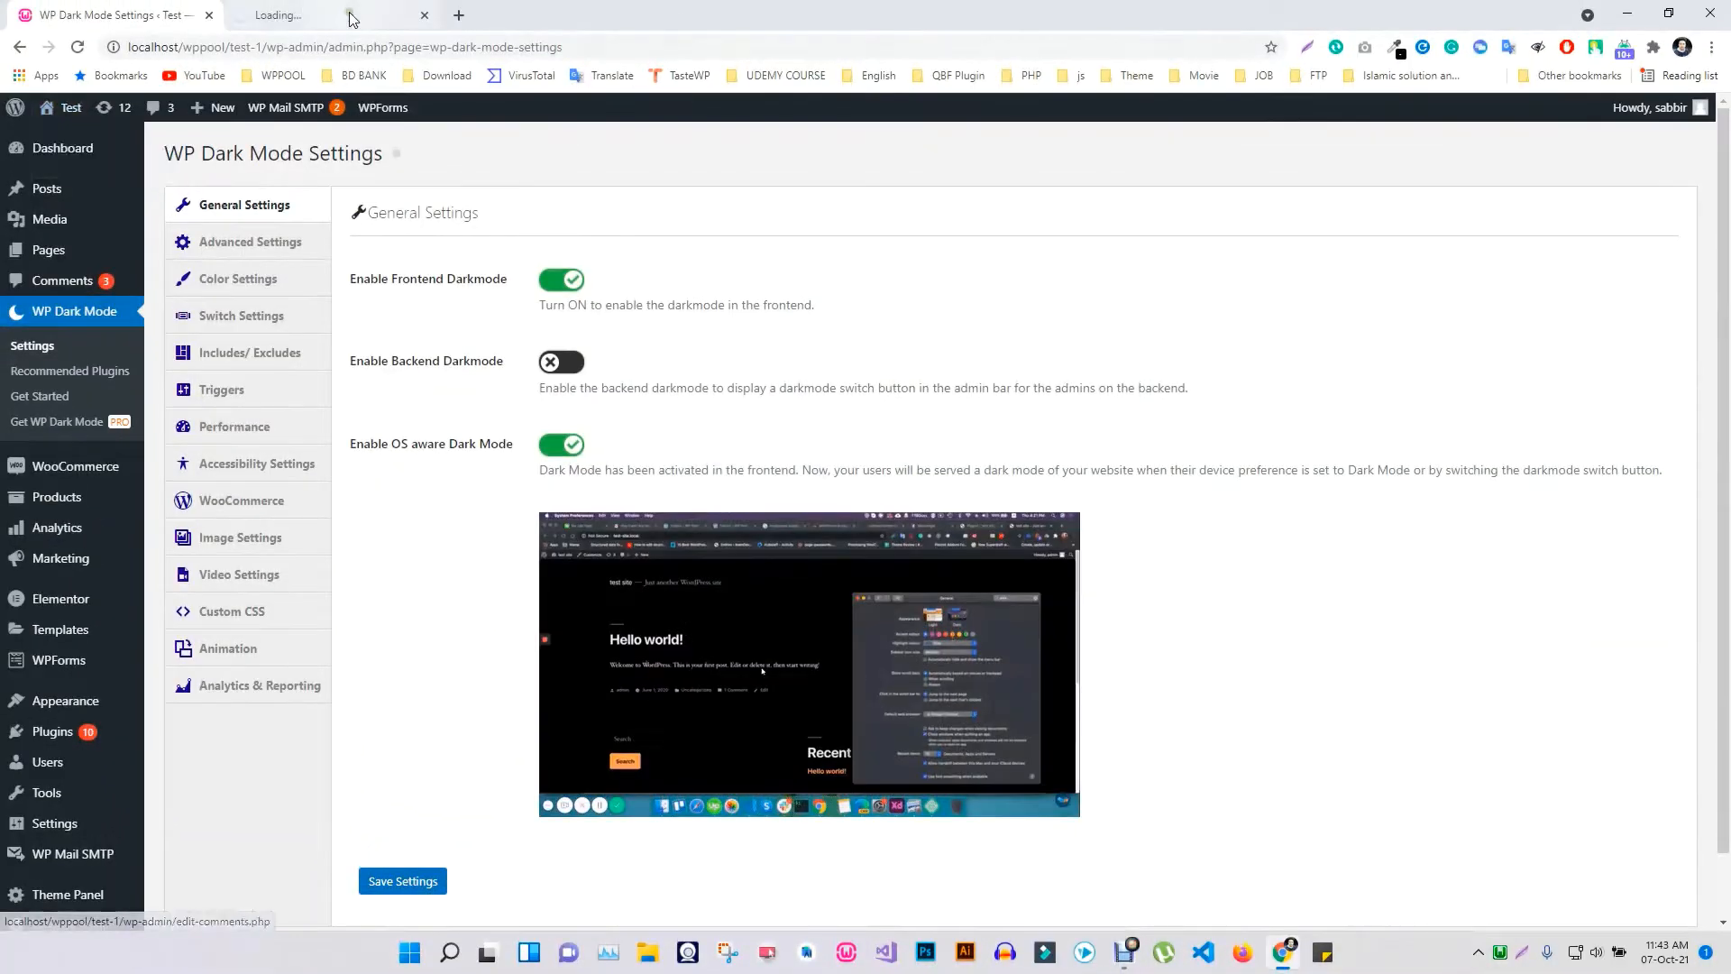
left_click(350, 15)
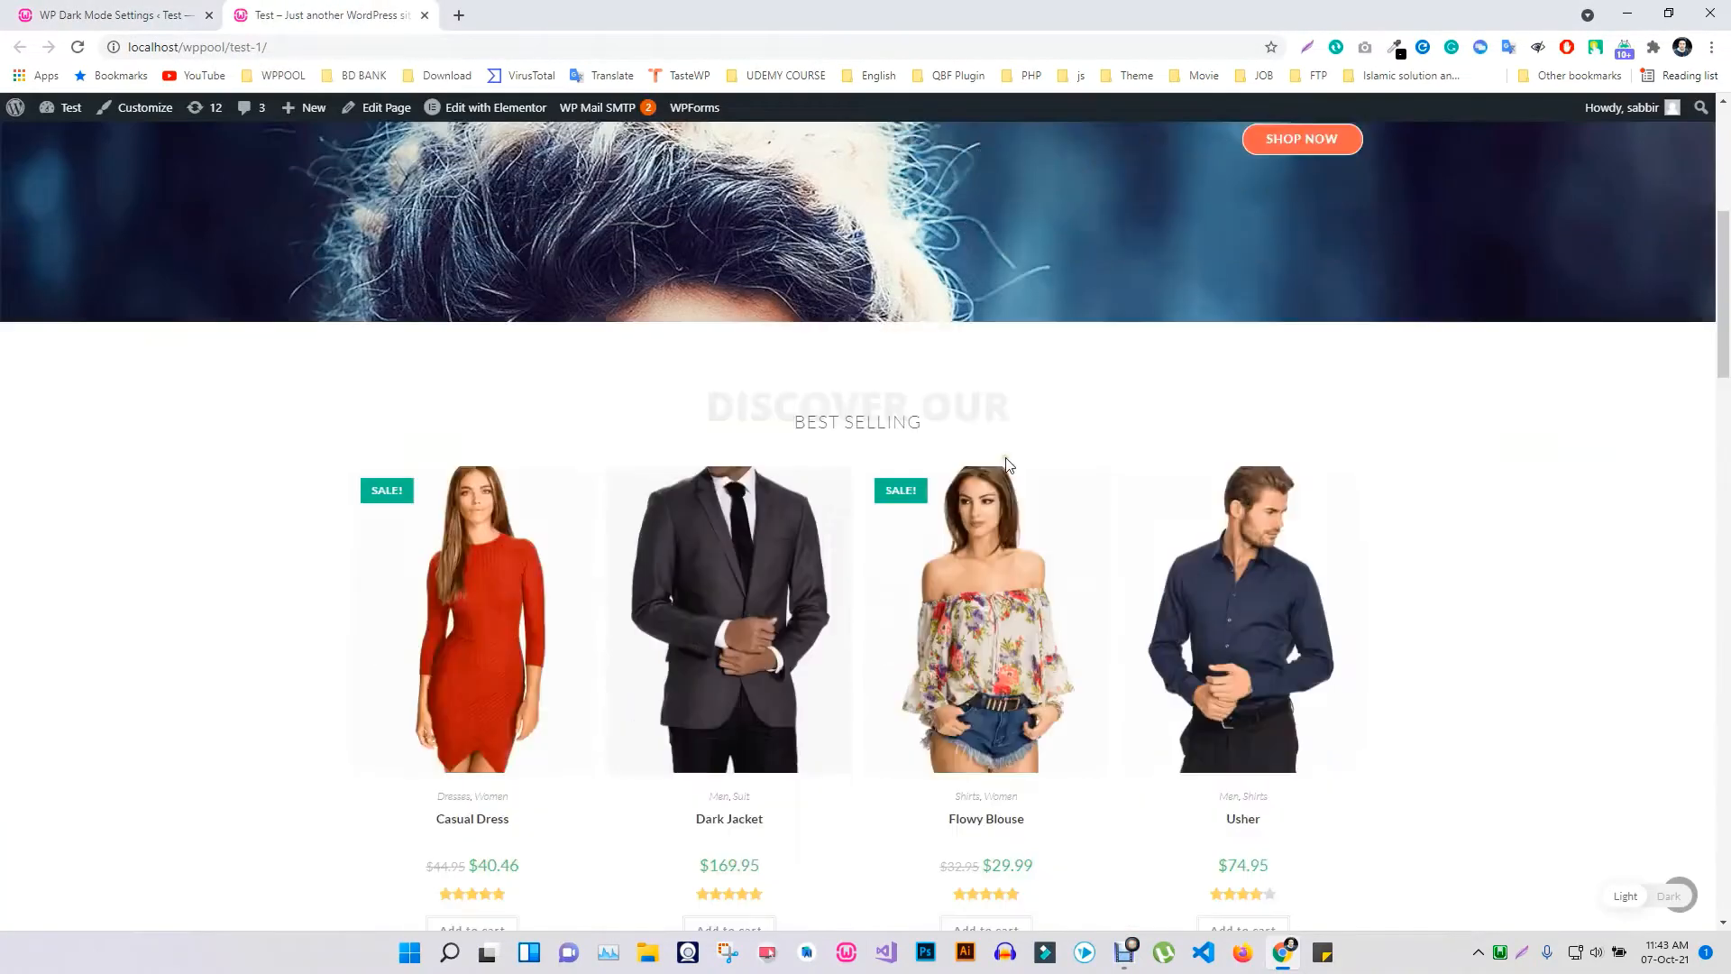
Switch the storefront home page to dark mode with the floating Light/Dark switch
scroll(1026, 458, "down", 5)
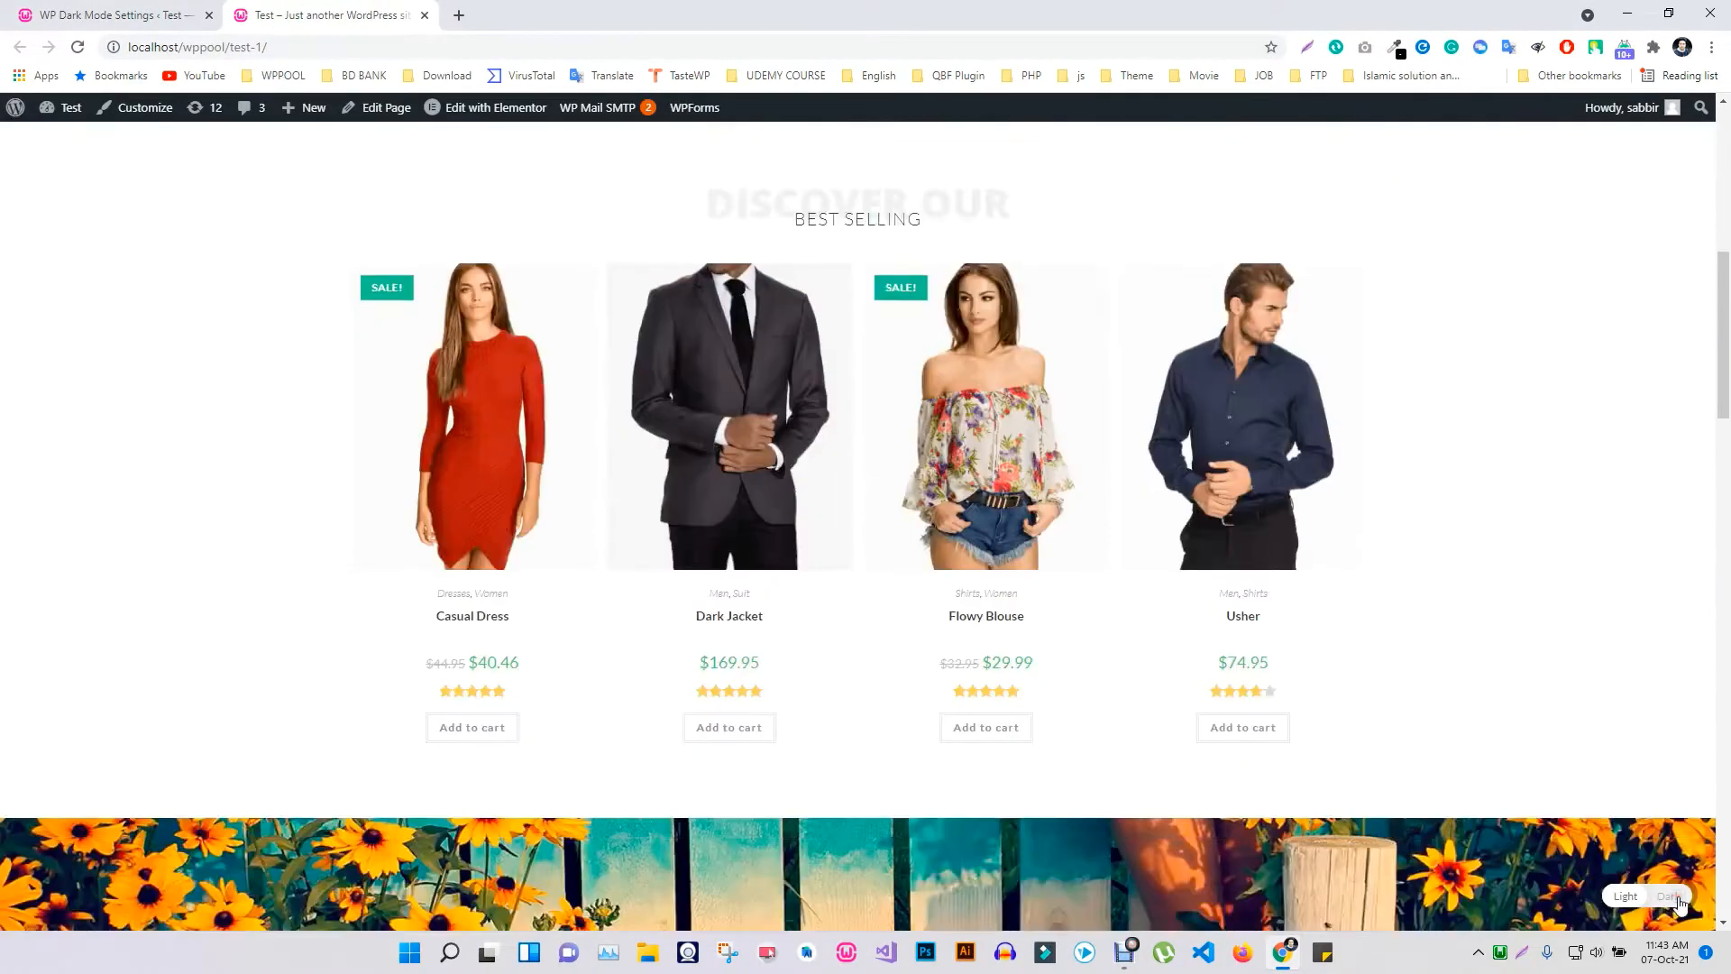
left_click(1668, 896)
scroll(1117, 622, "up", 8)
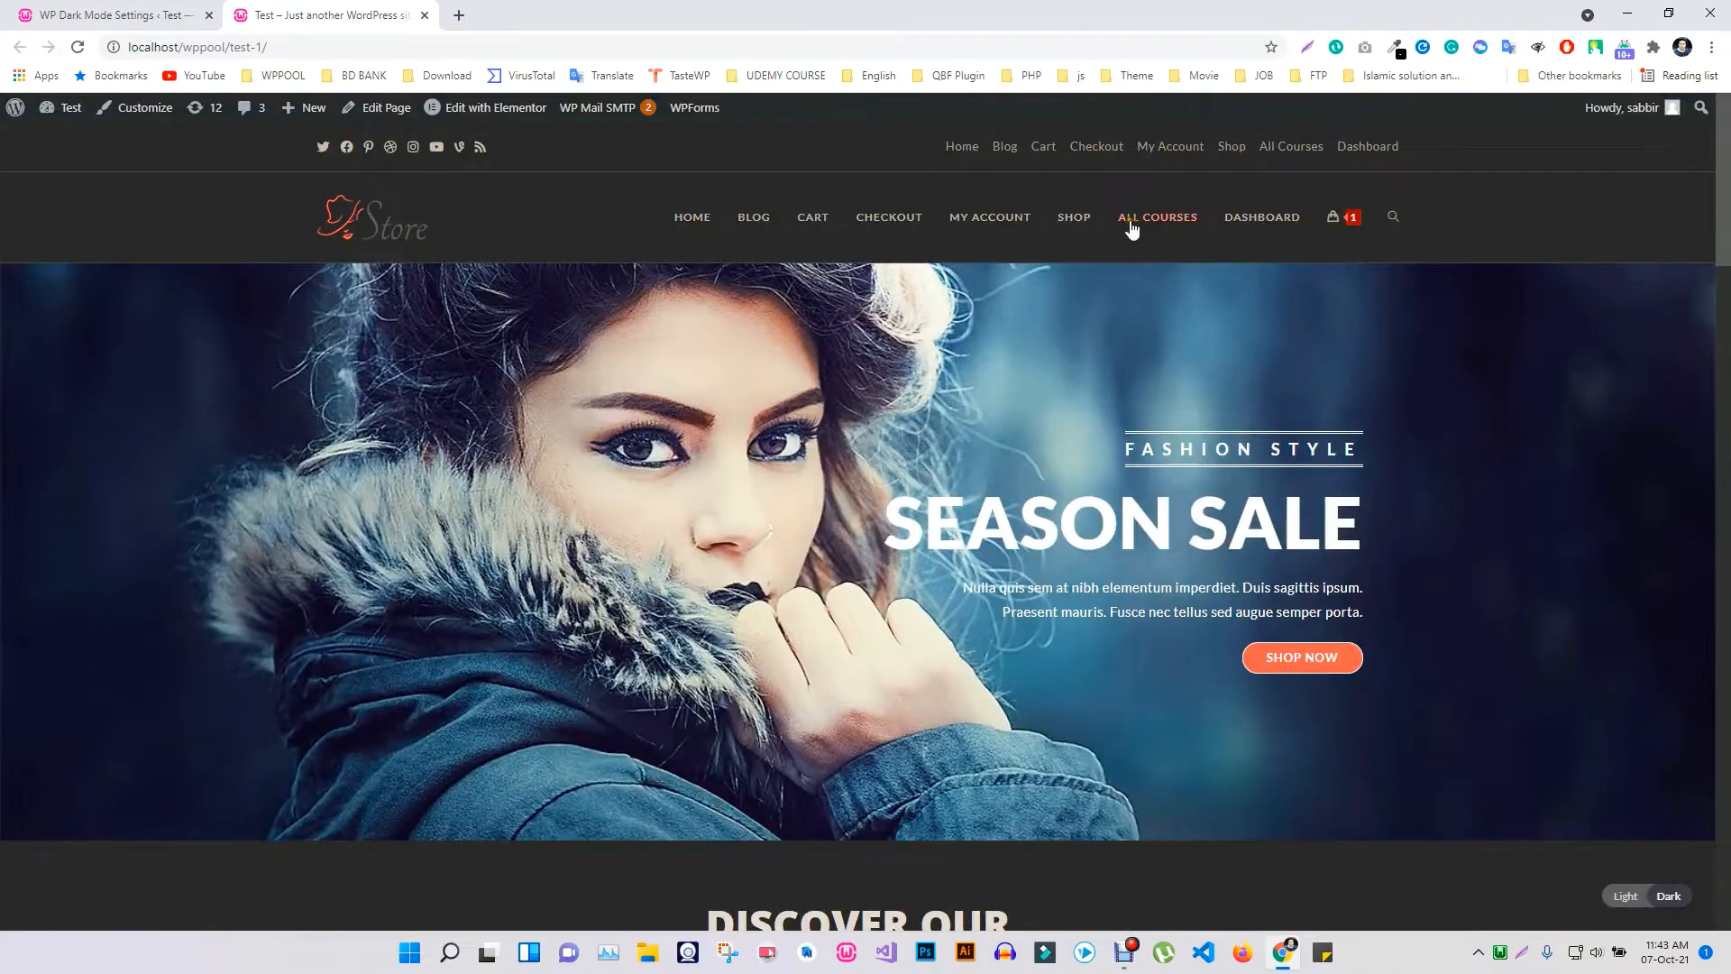
Open the store's product listing page and examine how the products look in dark mode
left_click(1132, 220)
scroll(1052, 581, "down", 10)
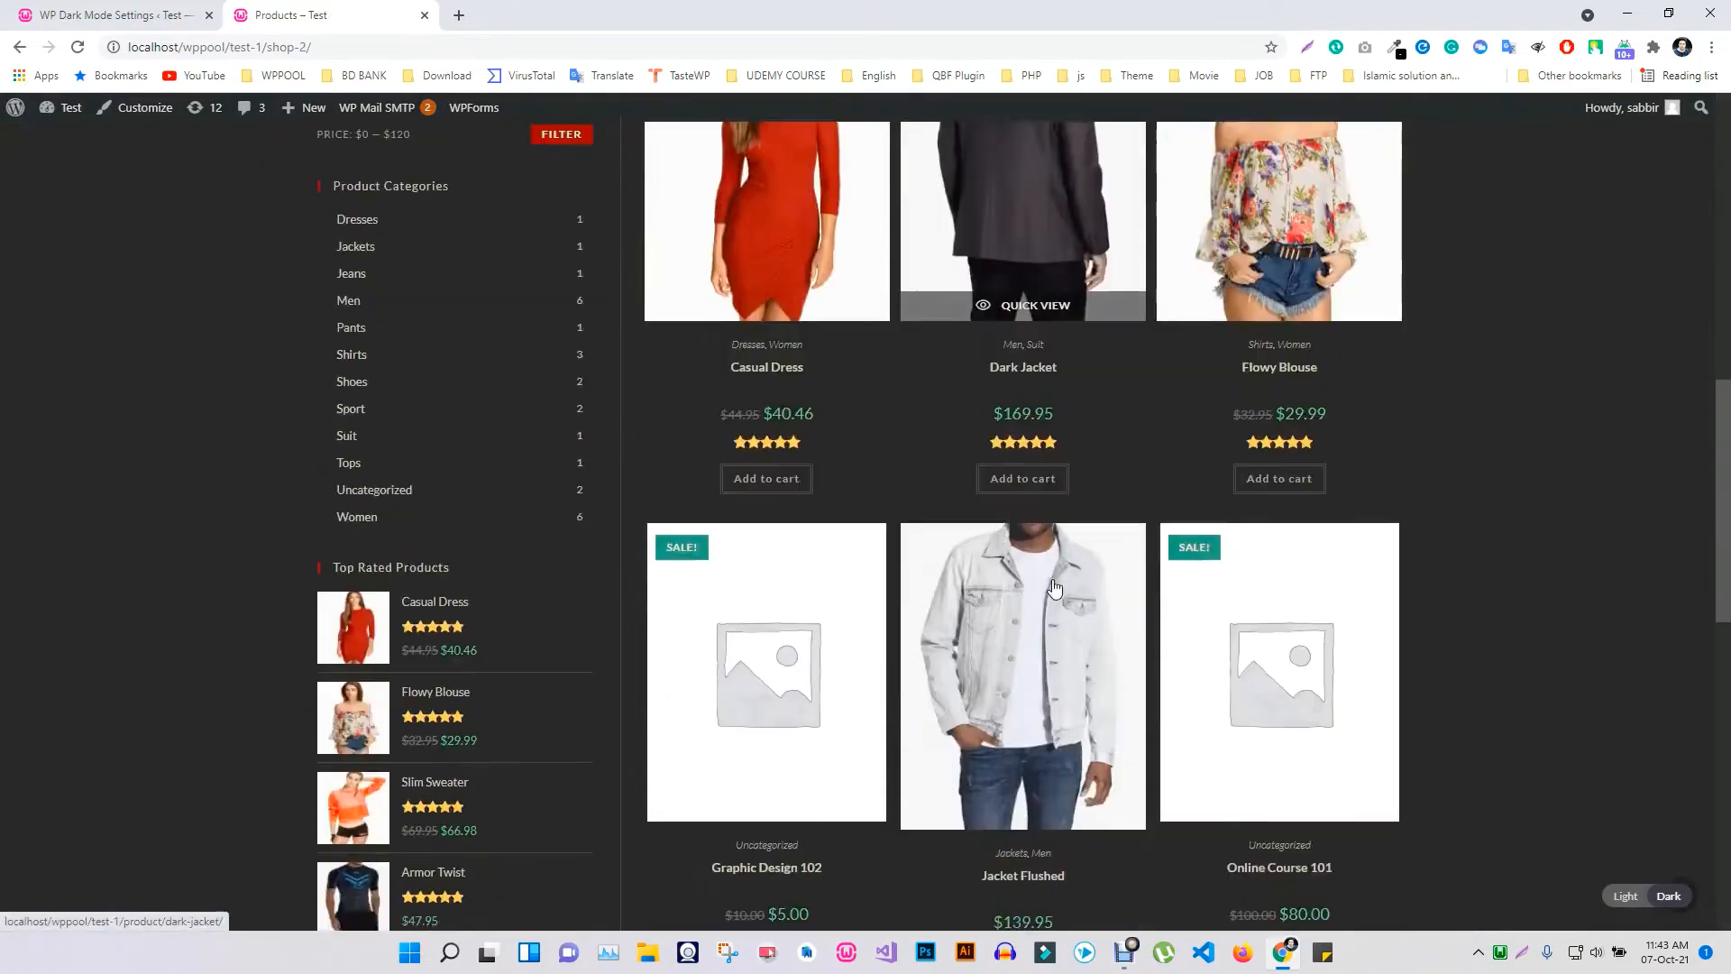
scroll(1054, 586, "down", 12)
scroll(1053, 587, "up", 5)
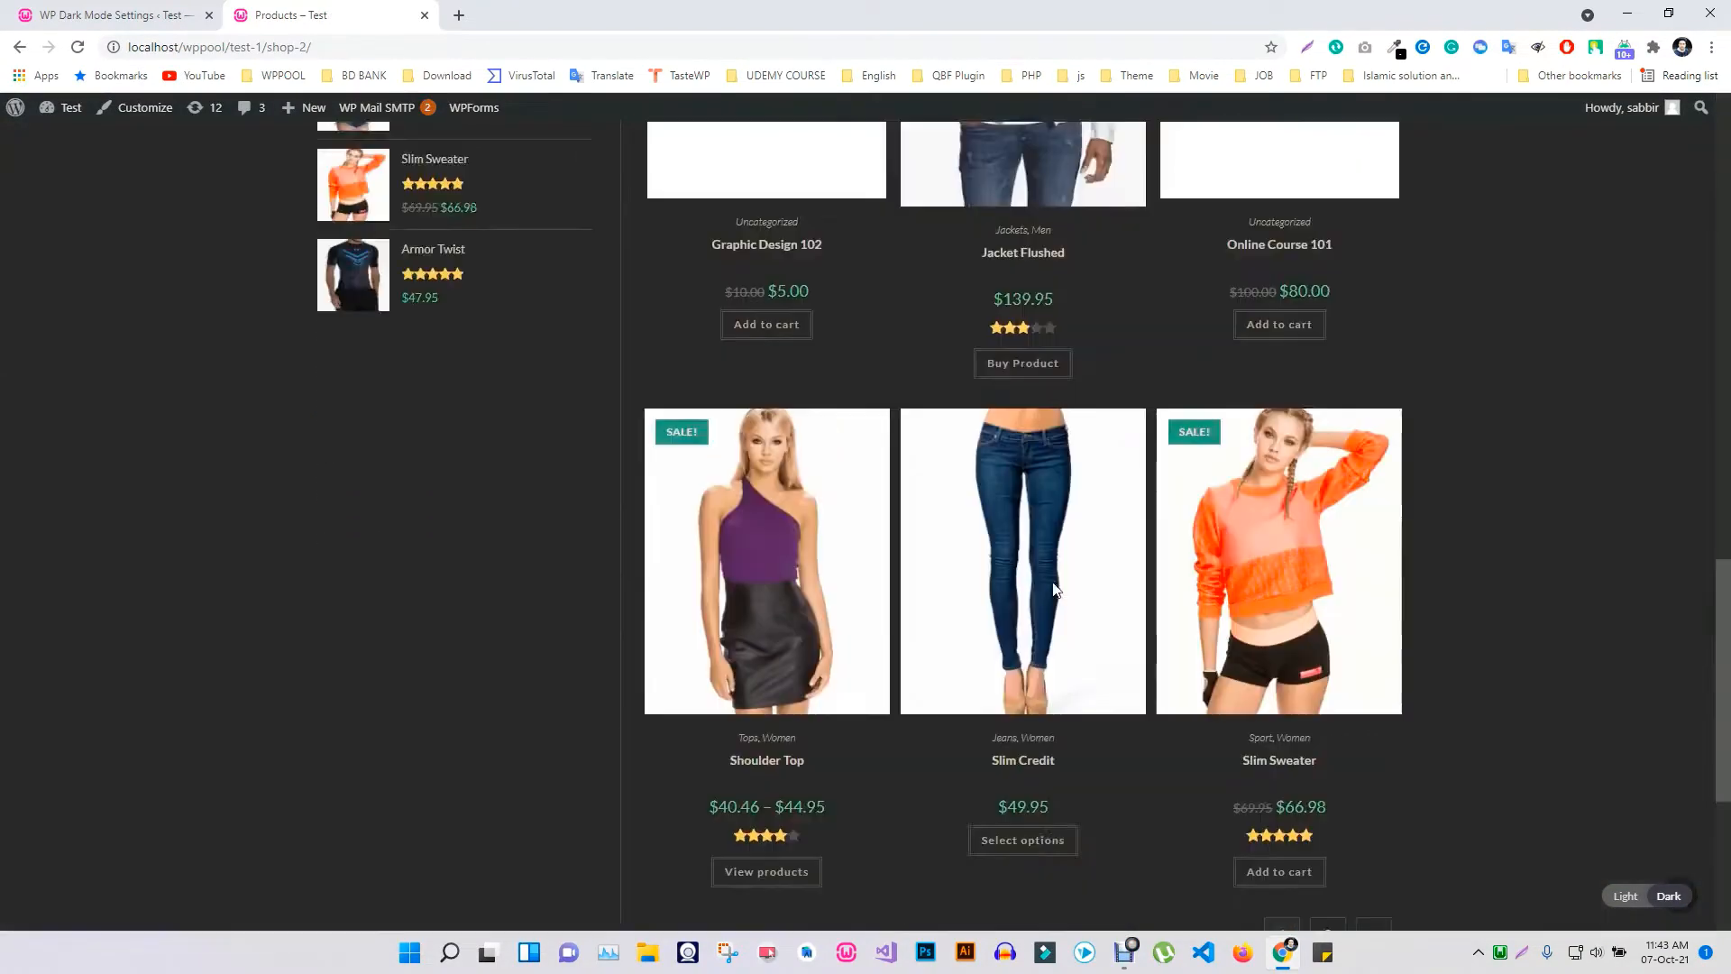
scroll(1052, 584, "up", 15)
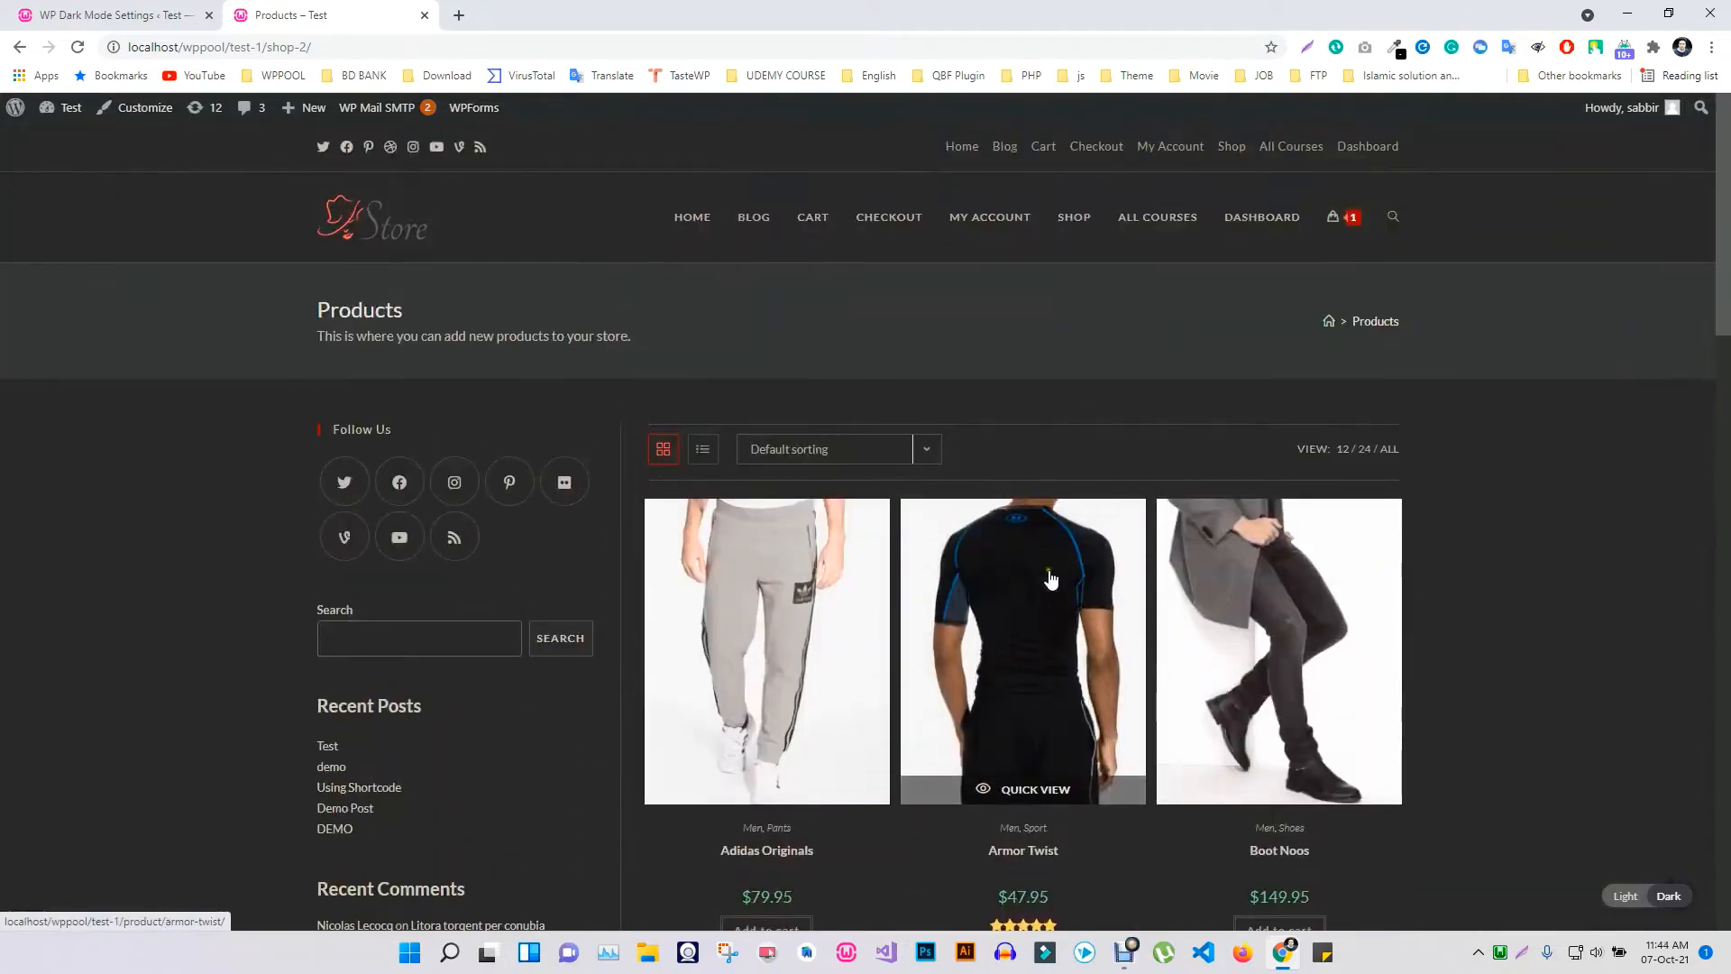
Return to the WP Dark Mode settings and open the product website for the Pro version to look it over
left_click(109, 15)
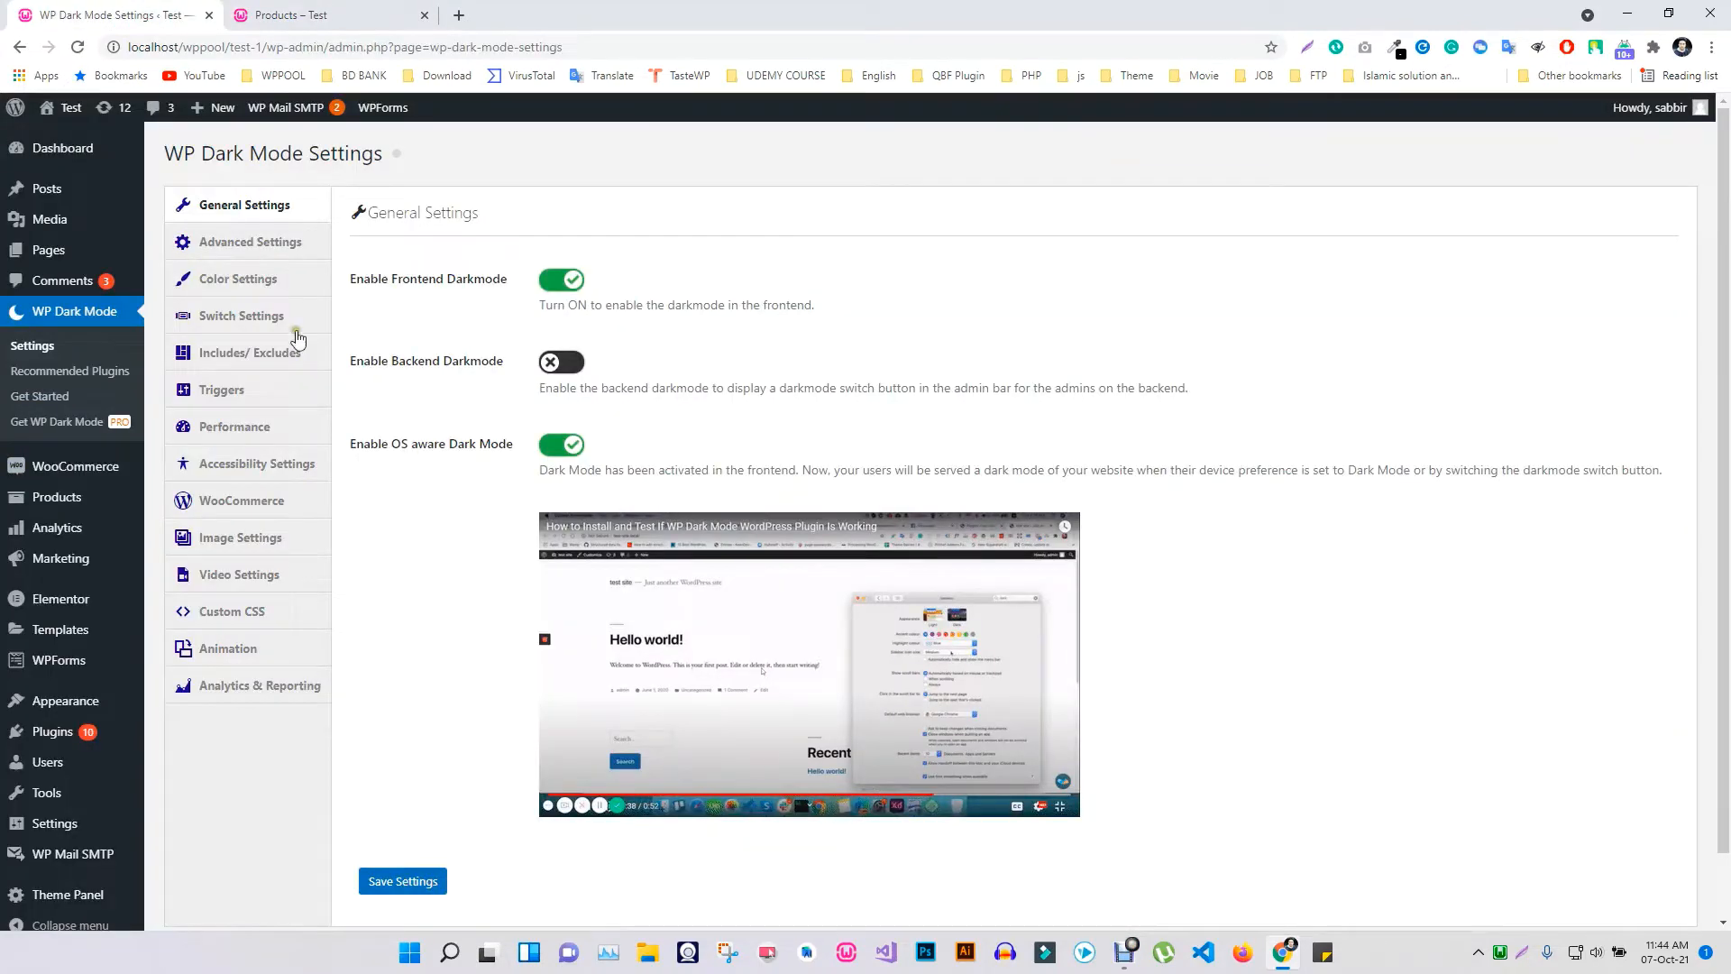
left_click(66, 430)
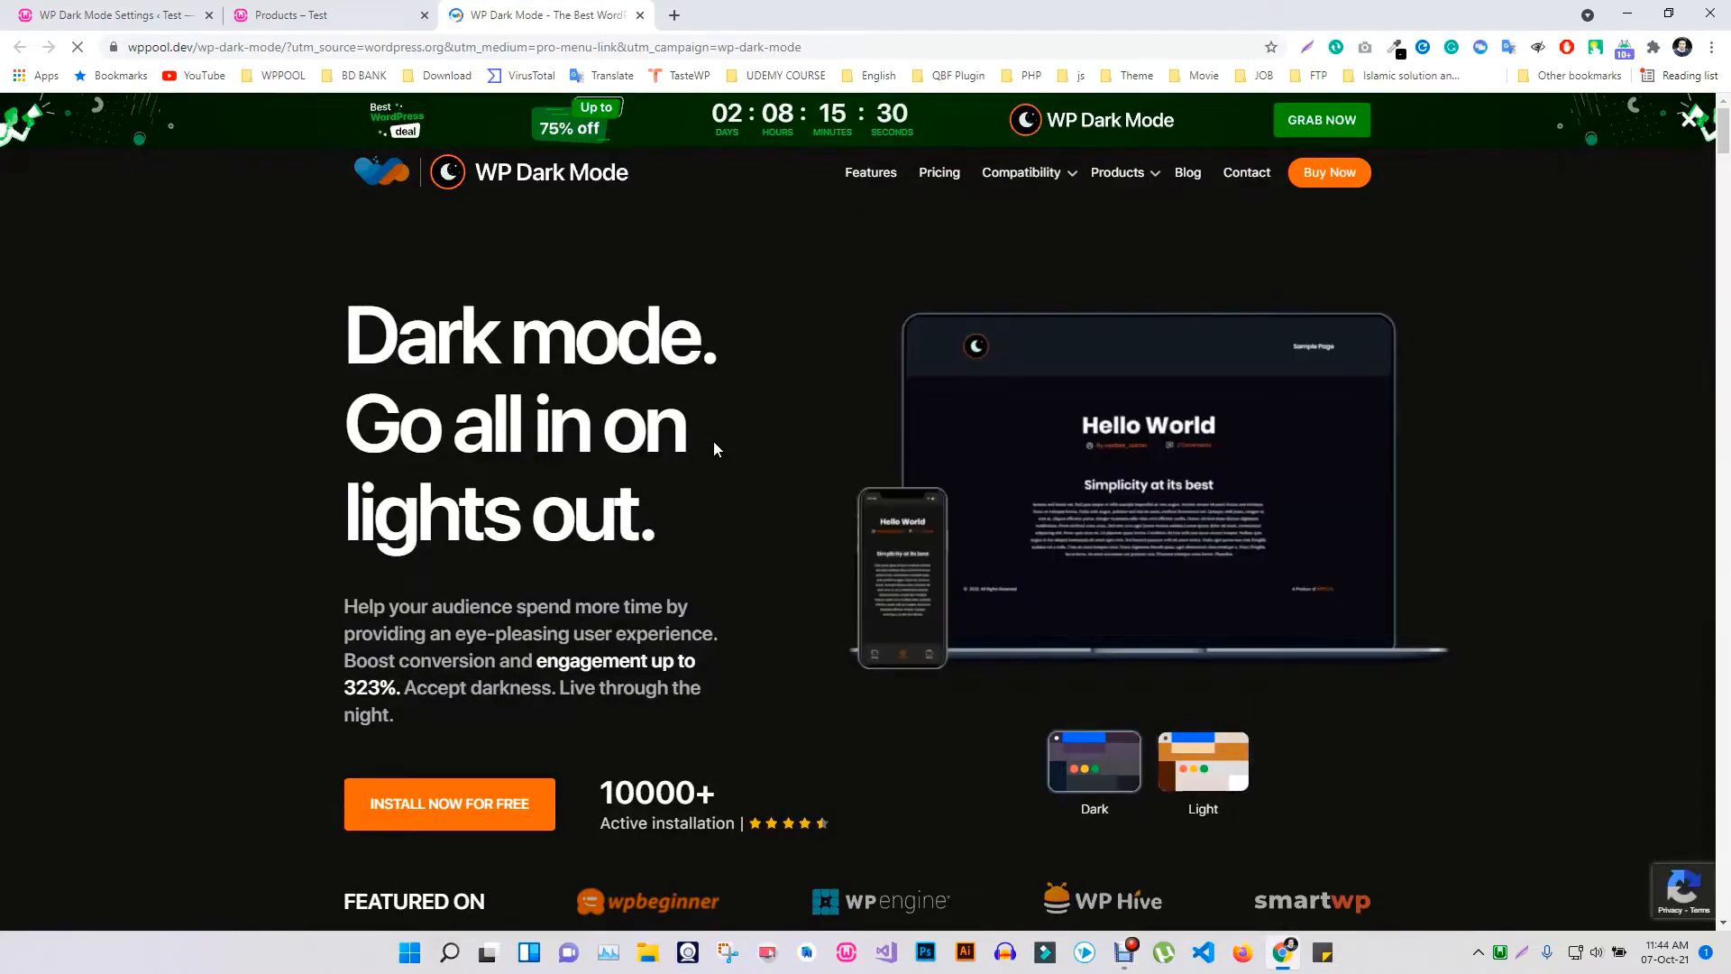
scroll(714, 448, "down", 12)
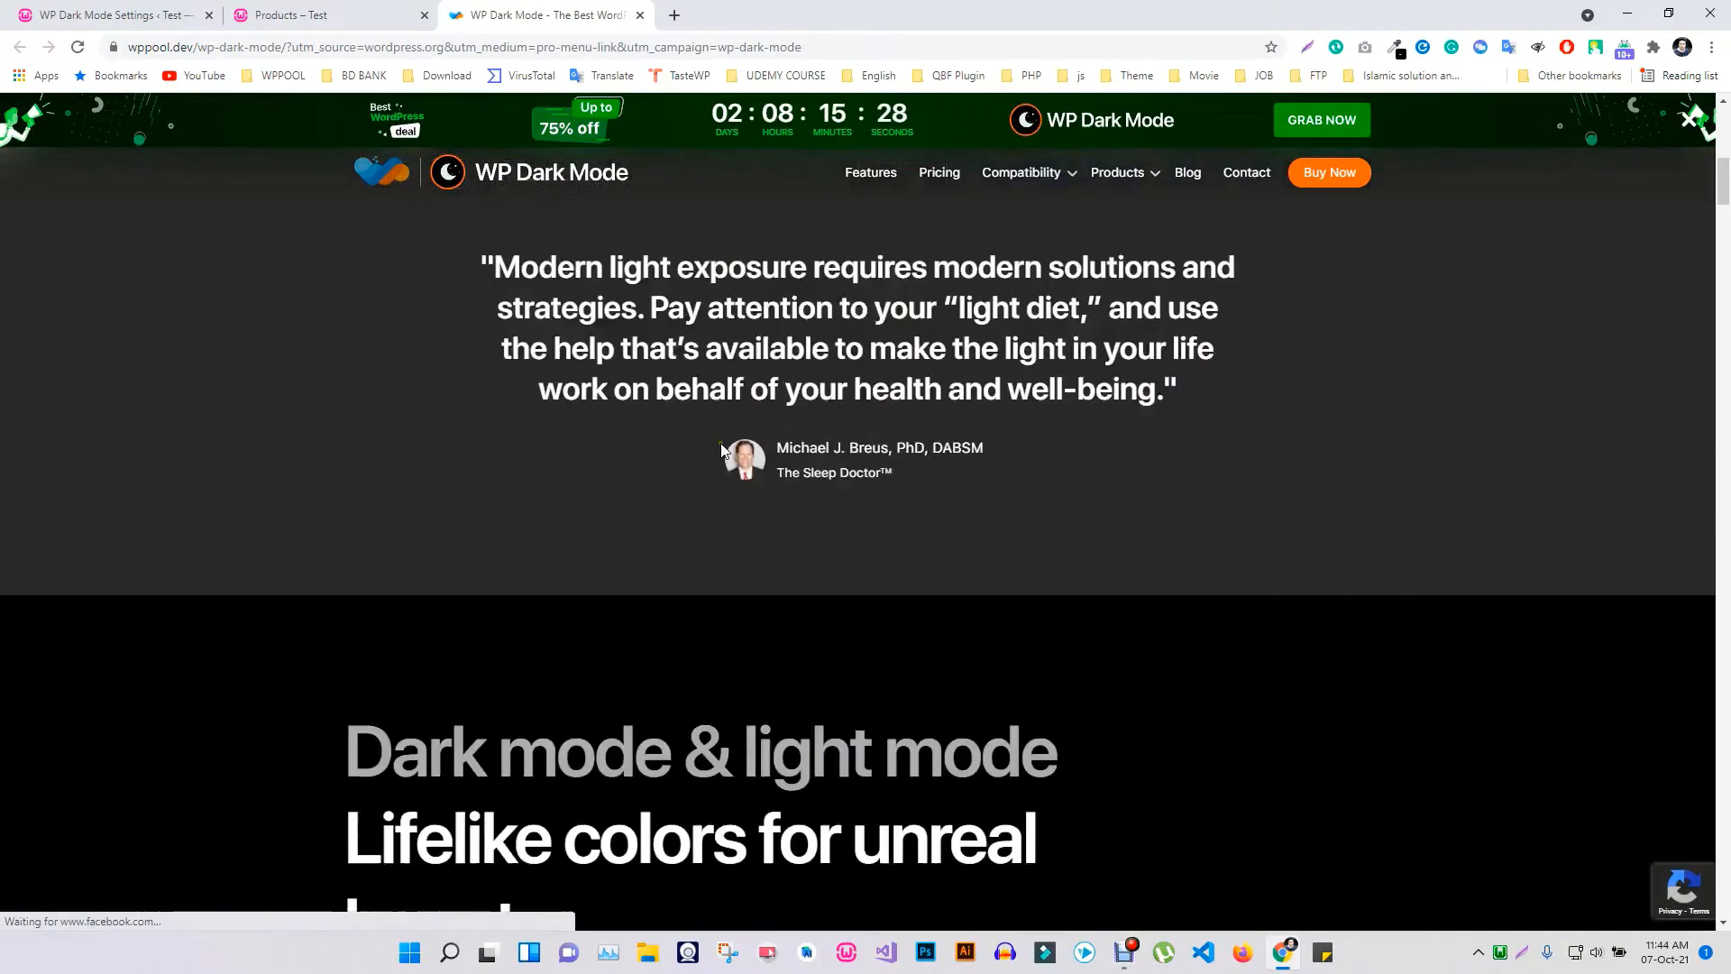
scroll(730, 461, "up", 12)
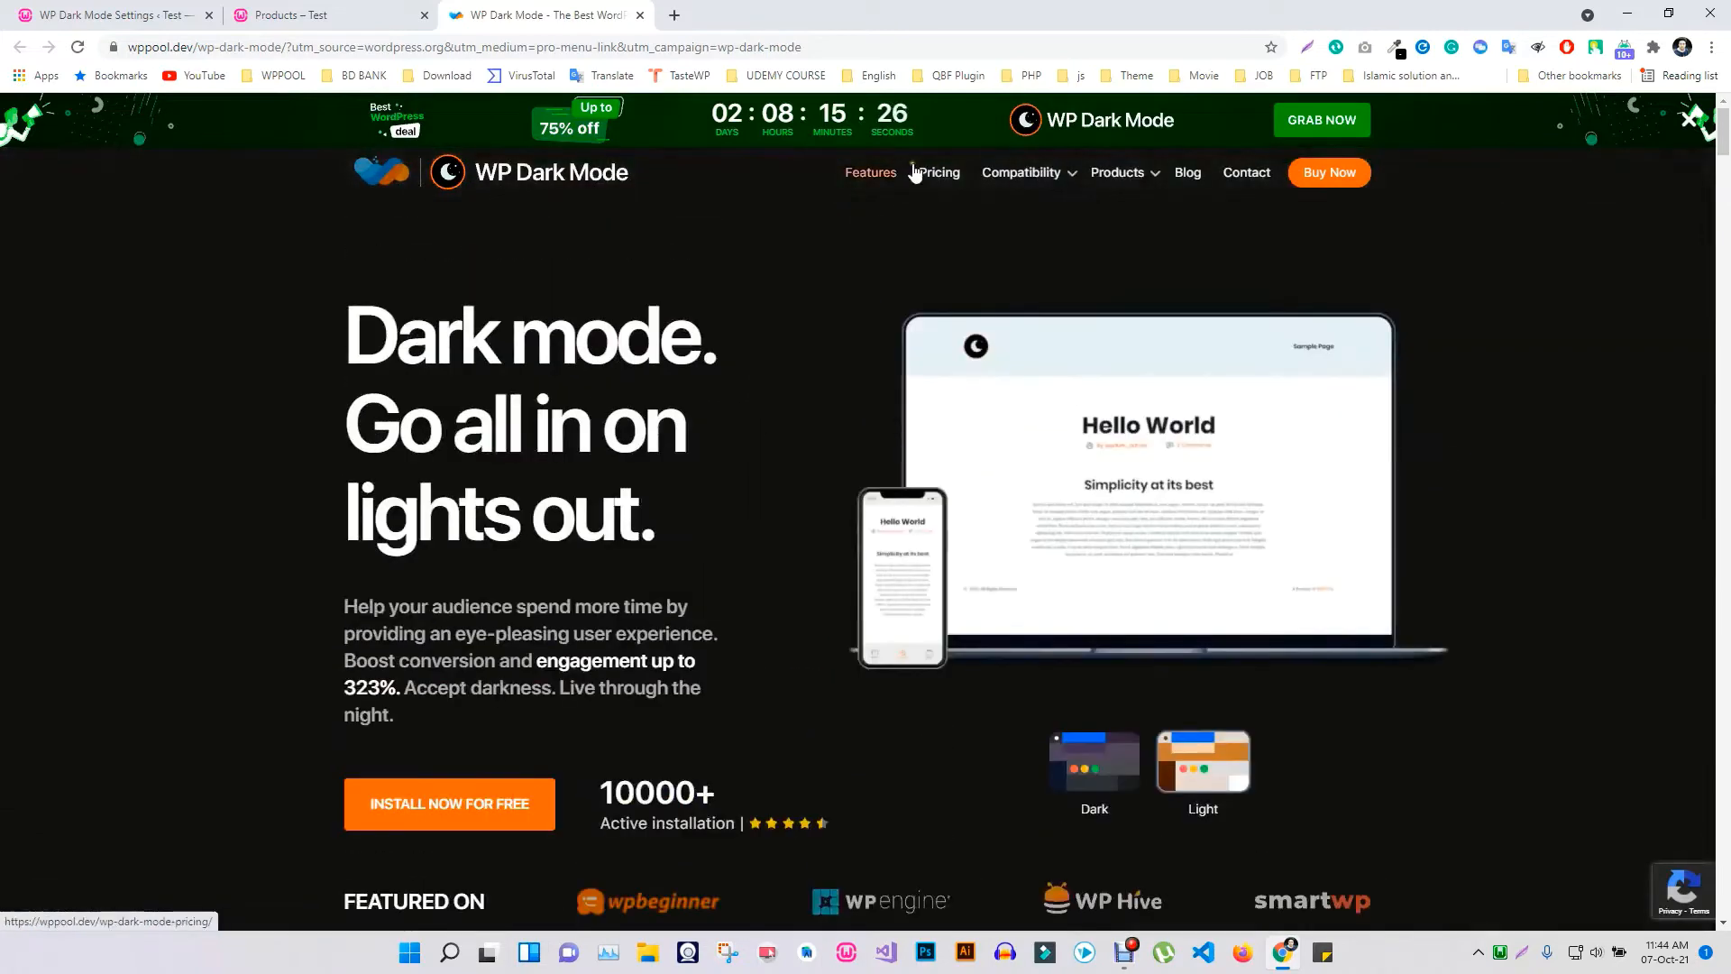
Review the plans on the WP Dark Mode pricing page and start the checkout for the Ultimate plan
left_click(933, 175)
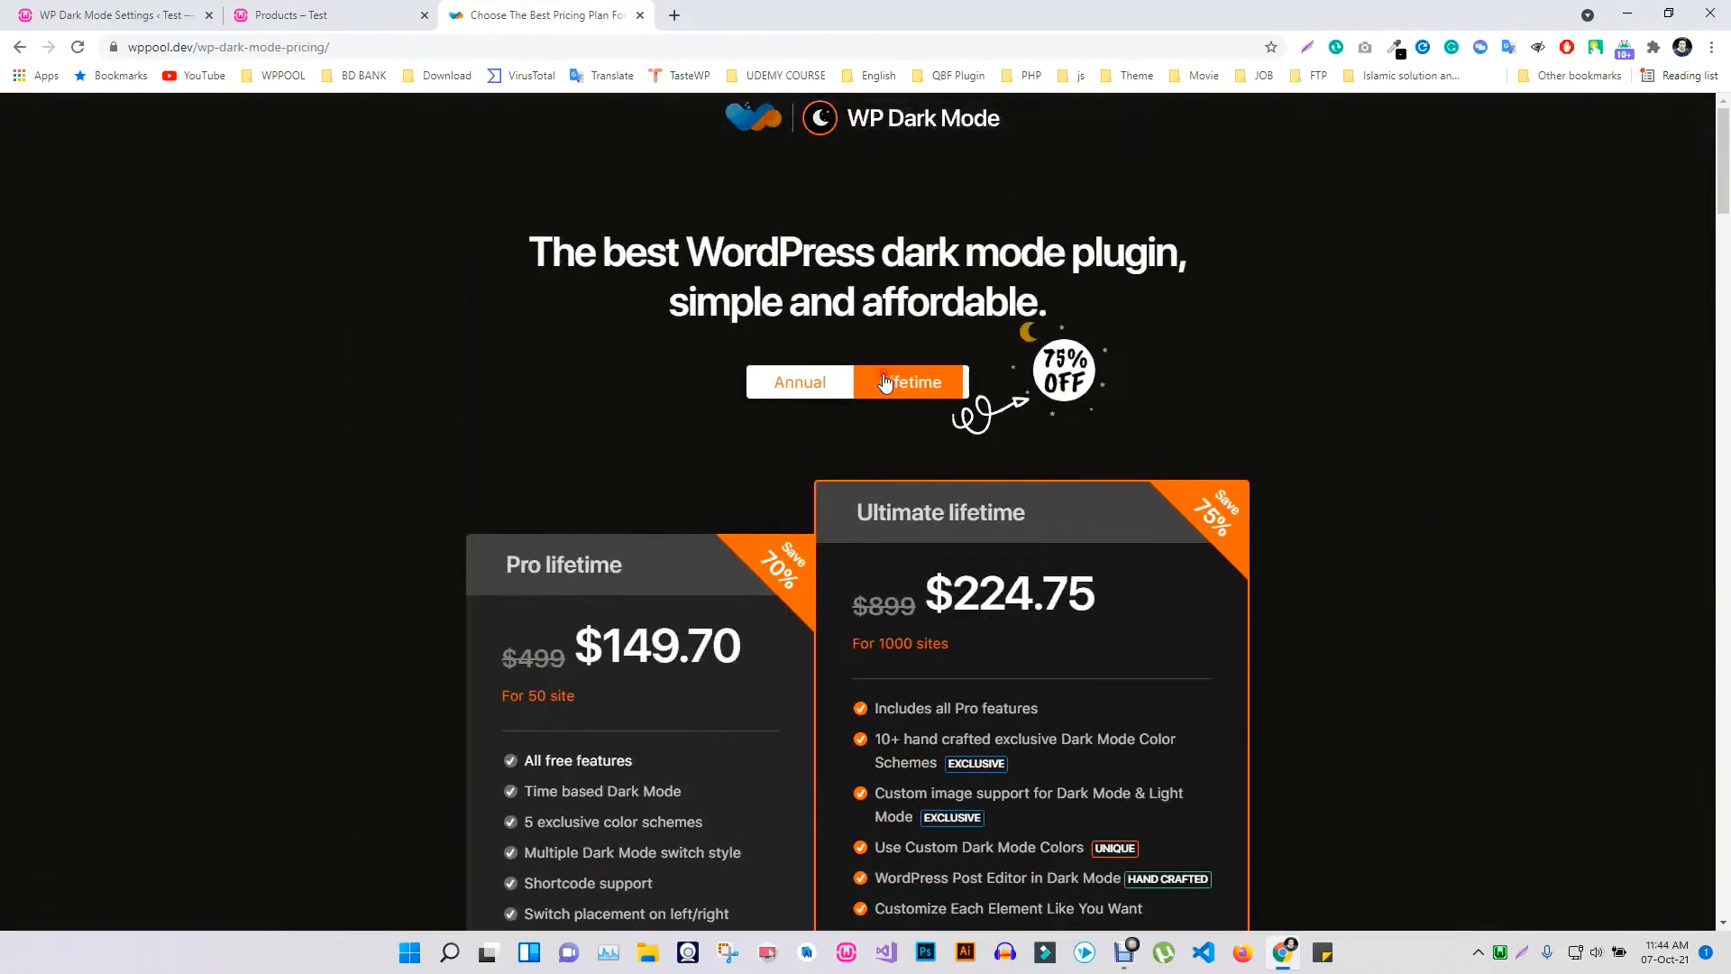
scroll(884, 504, "down", 9)
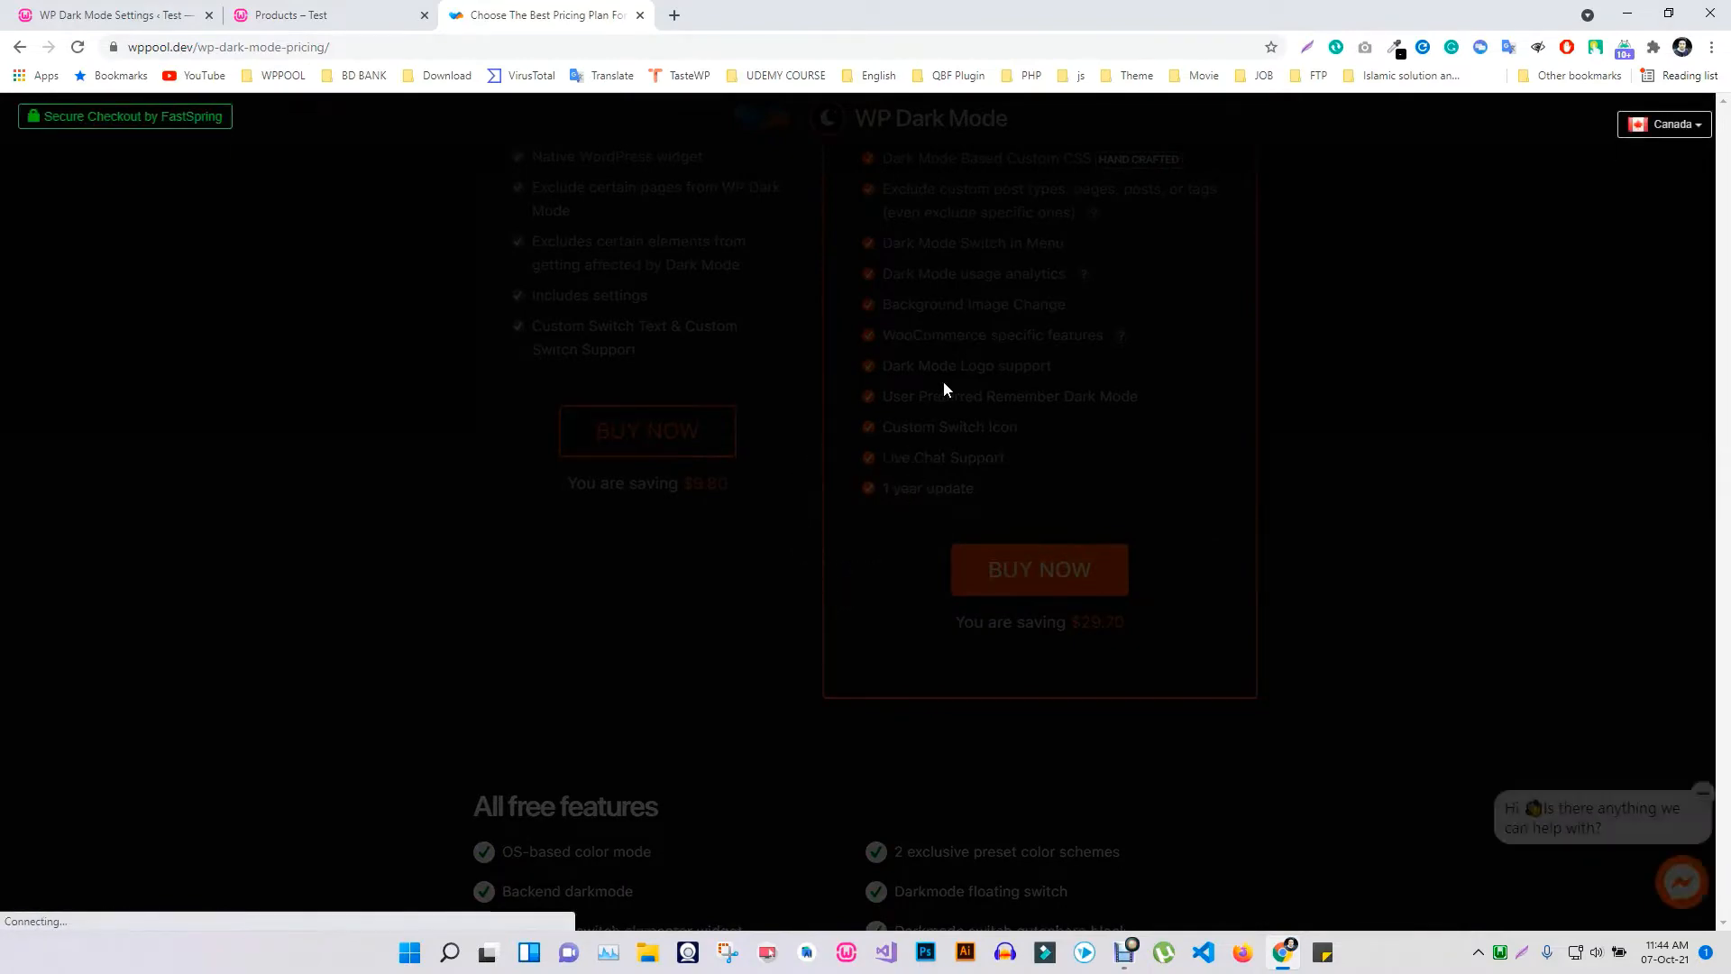
left_click(1016, 244)
scroll(944, 273, "up", 9)
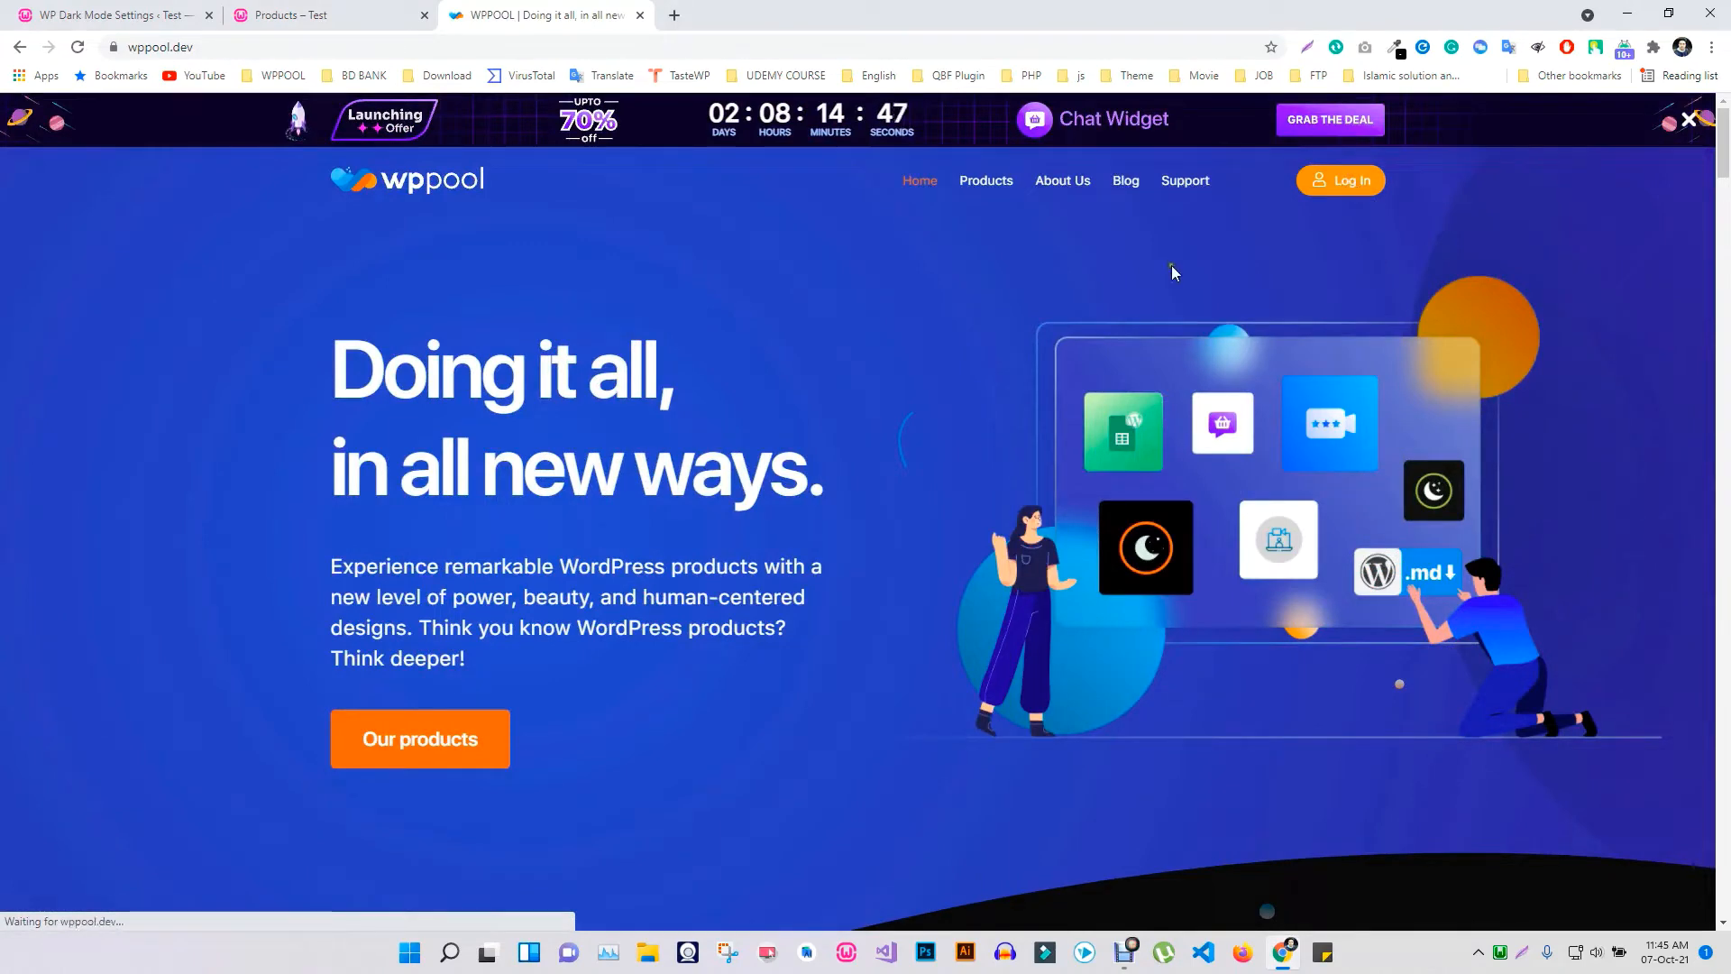
Open My Licenses in the WPPOOL account and look through the listed product licenses
left_click(451, 402)
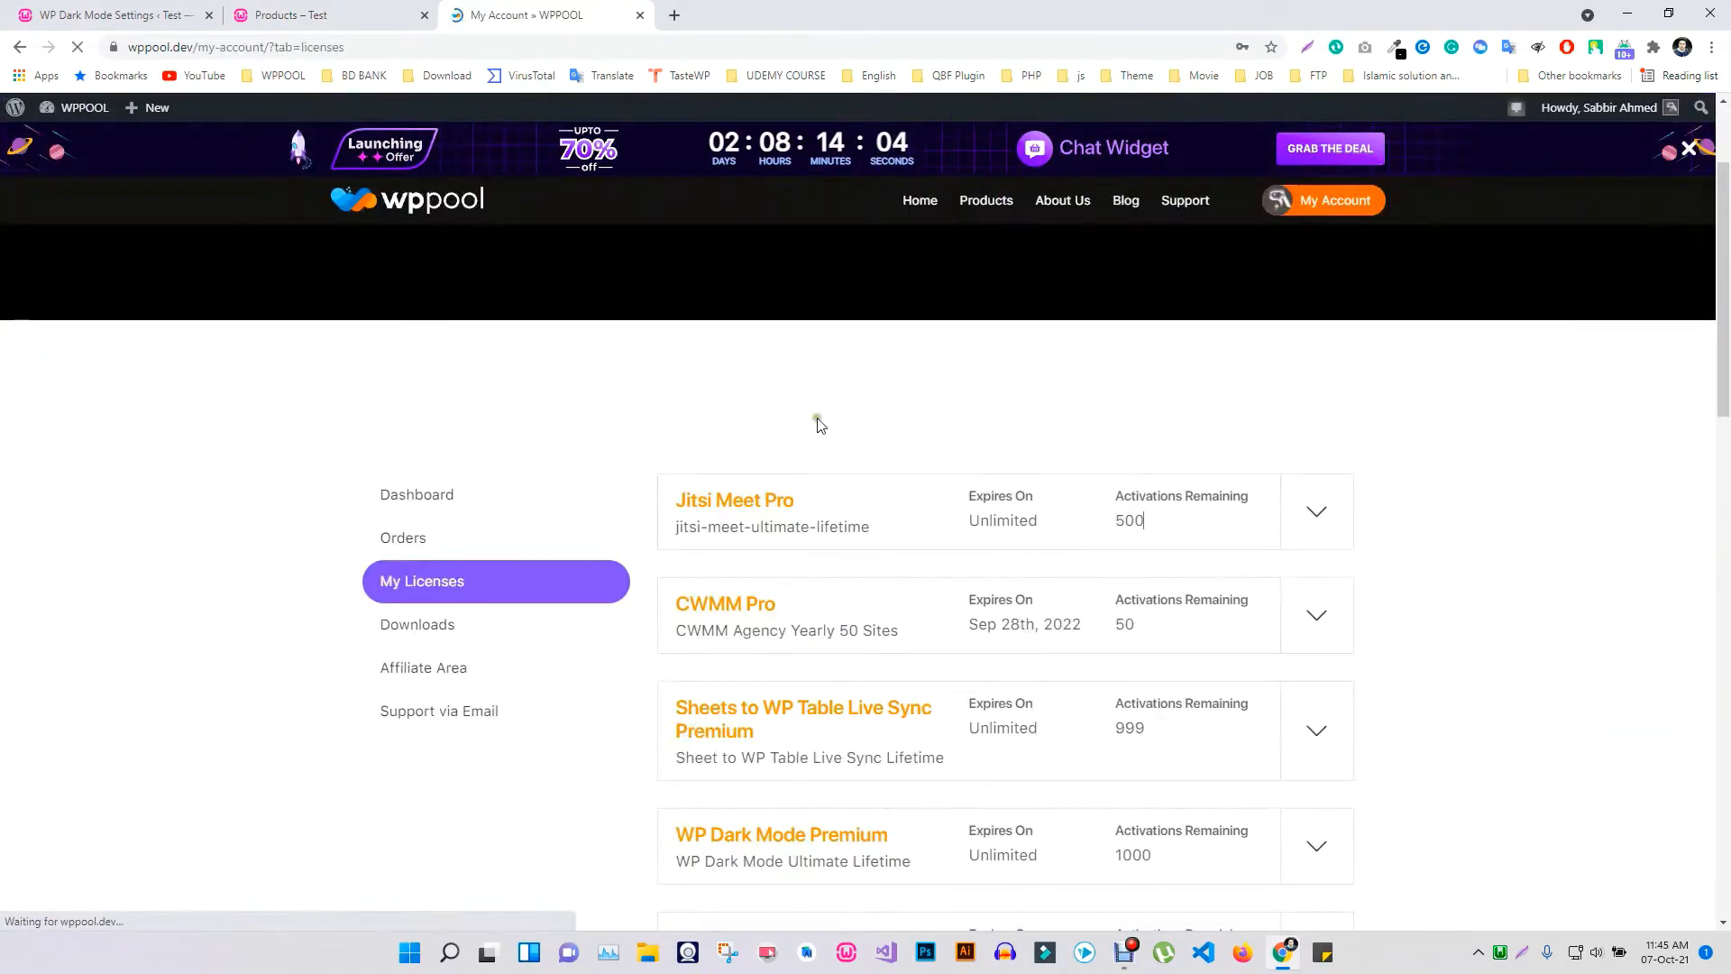
scroll(971, 451, "down", 6)
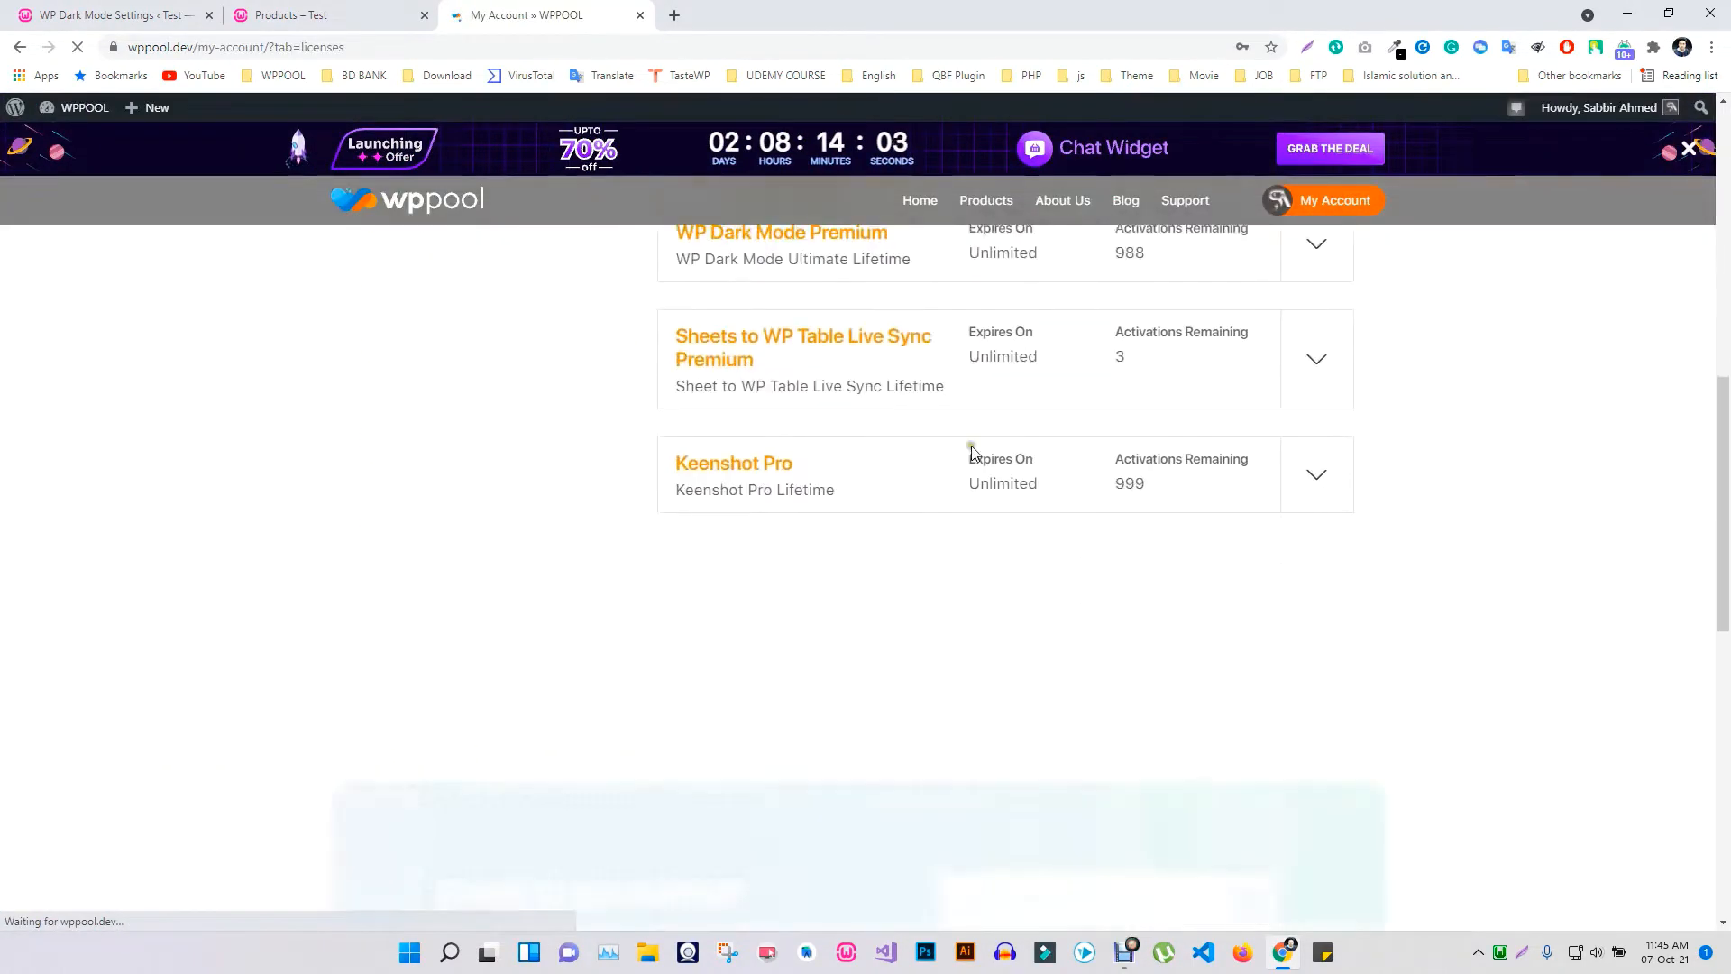
scroll(971, 451, "up", 2)
scroll(837, 421, "up", 5)
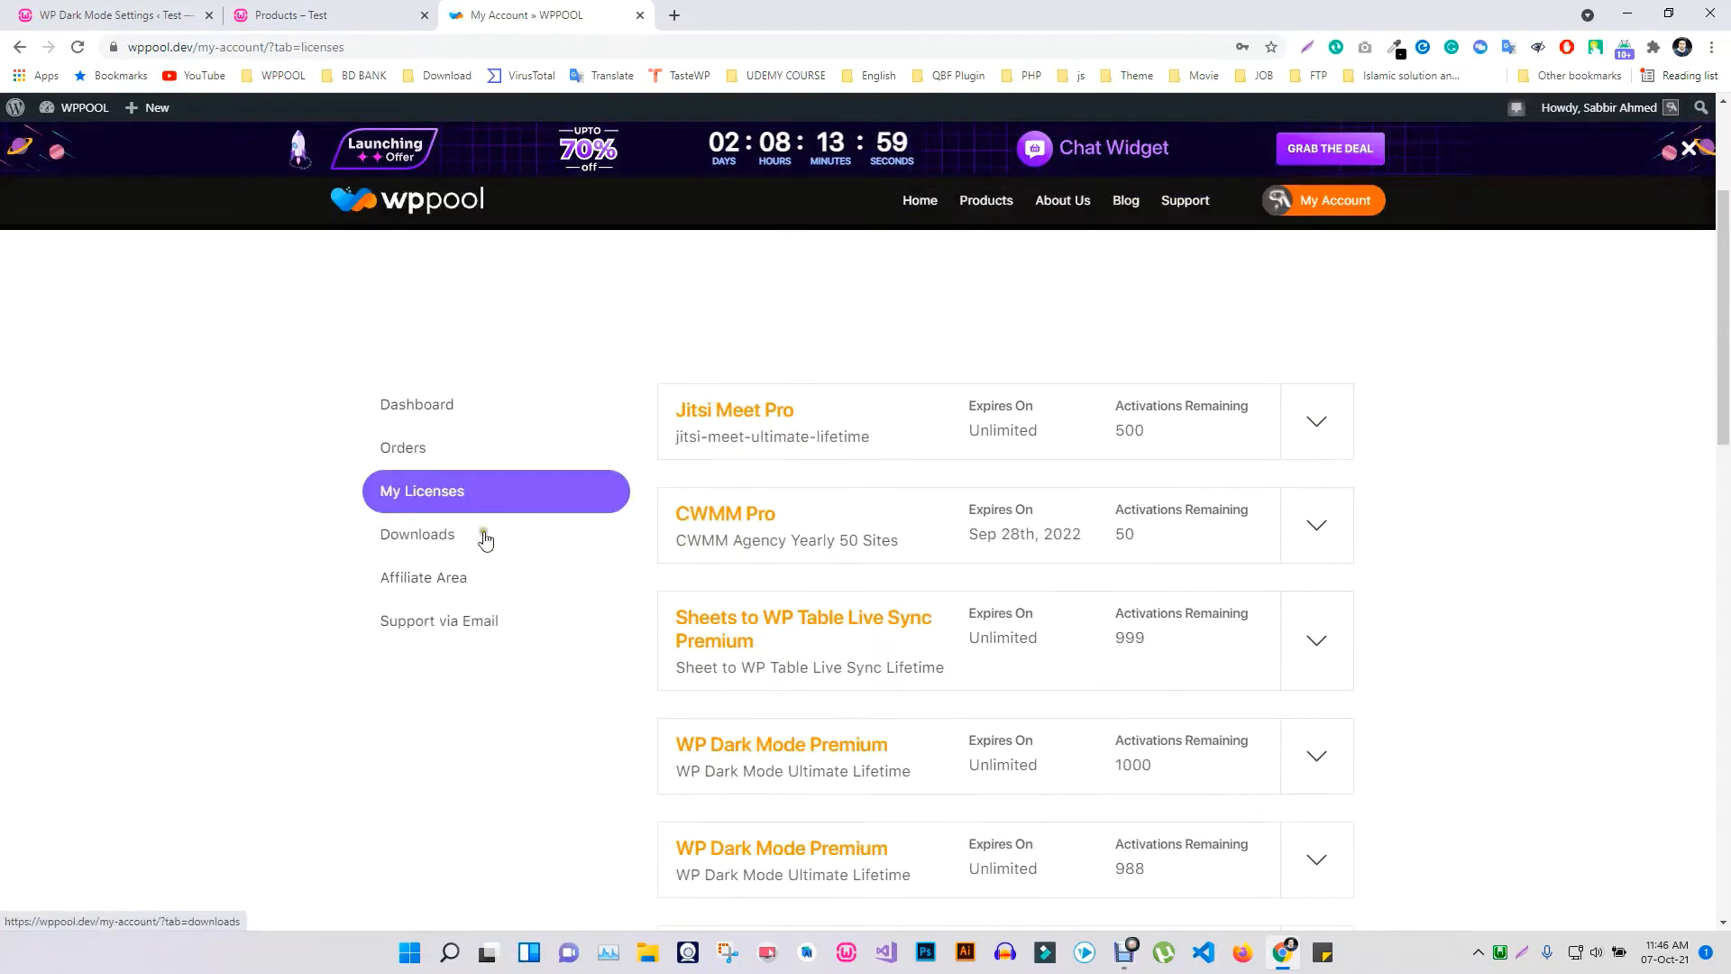
Open the WPPOOL account's Downloads and download the premium WP Dark Mode plugin
left_click(483, 535)
left_click(1289, 394)
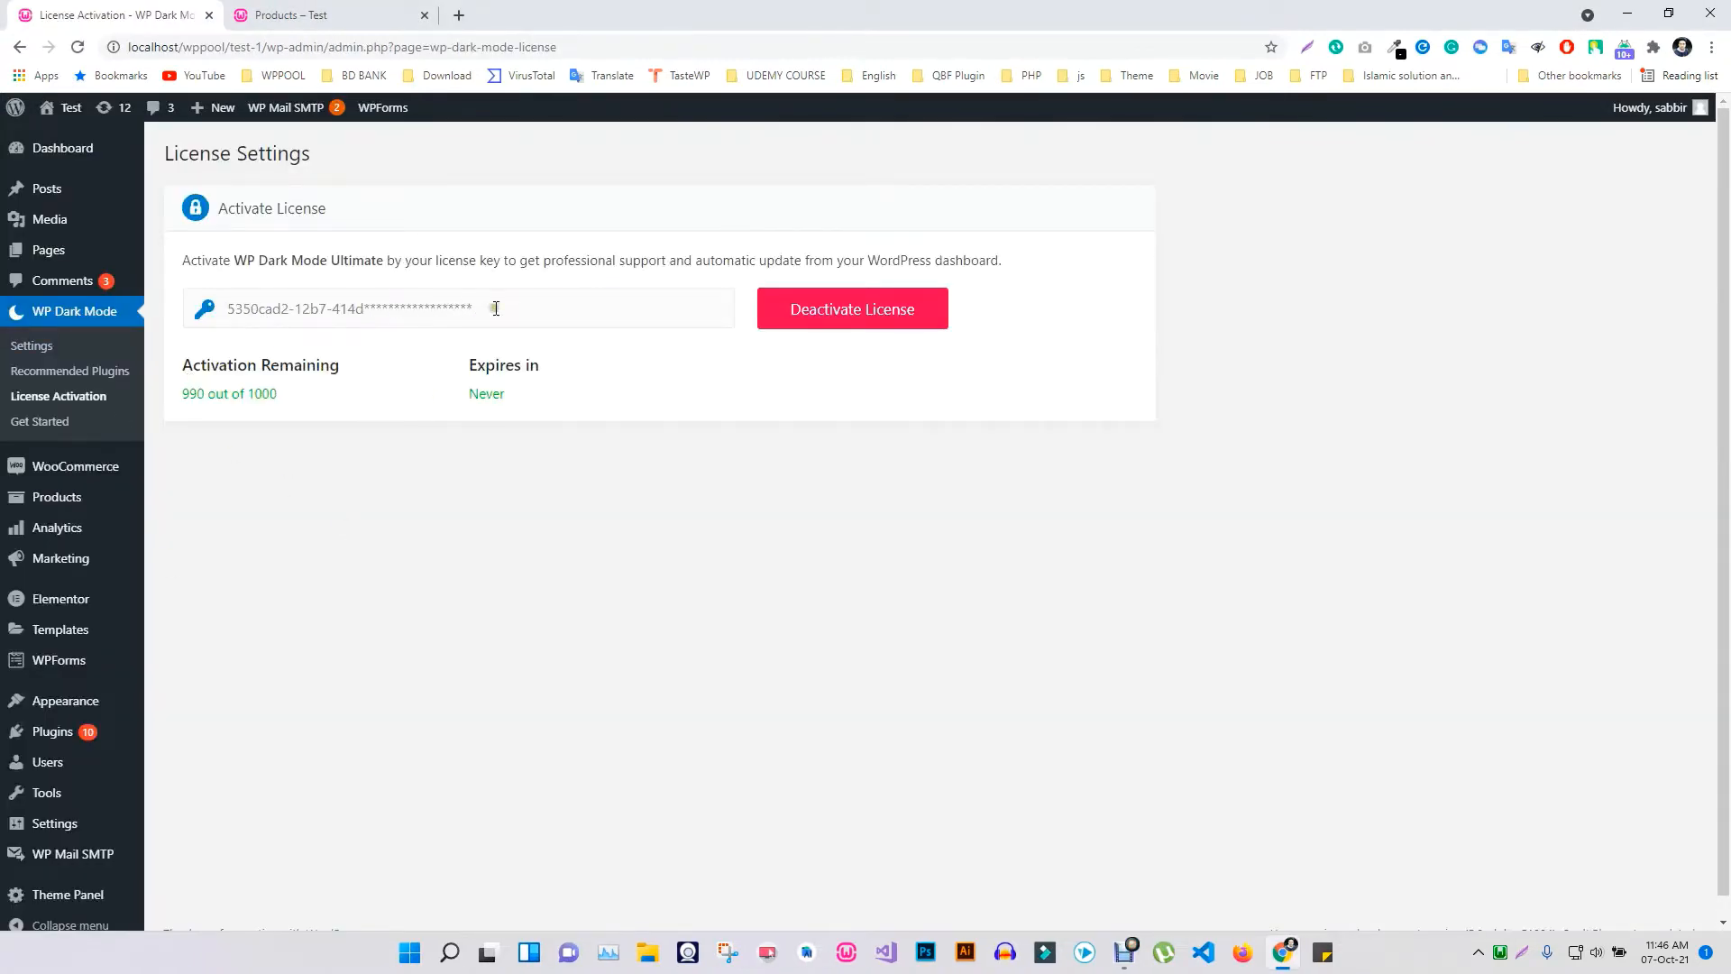
Enable Backend Darkmode in the General Settings of WP Dark Mode and save the settings
left_click(30, 348)
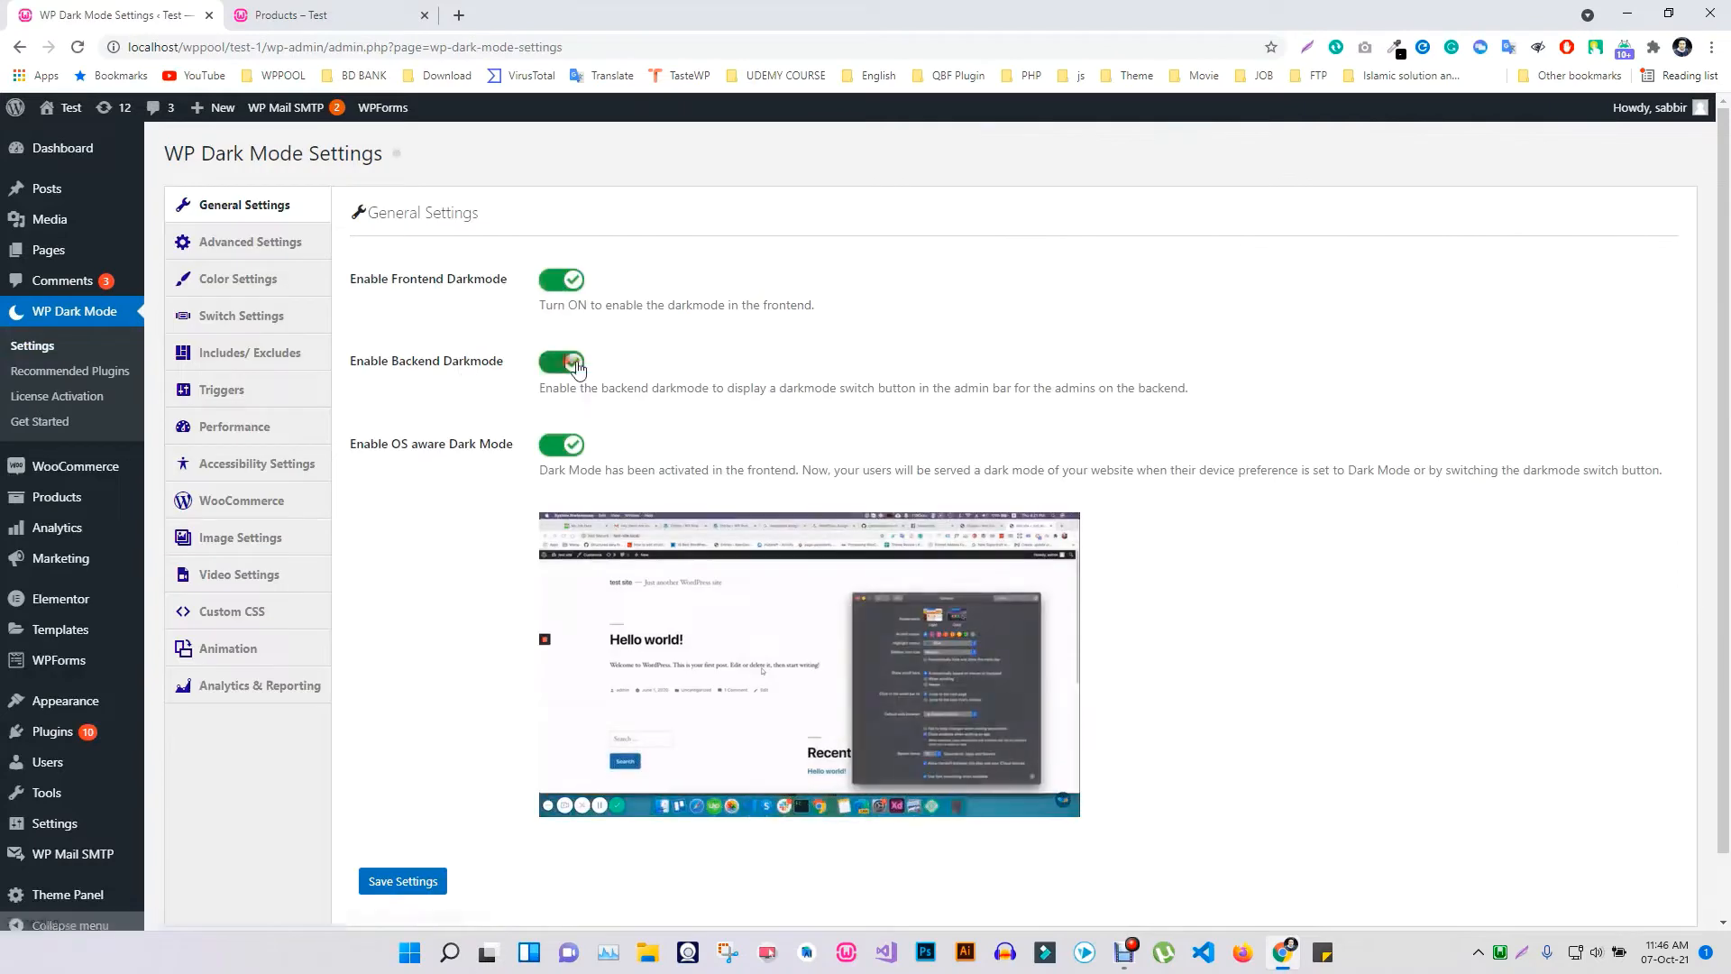
scroll(456, 711, "down", 1)
scroll(736, 436, "up", 1)
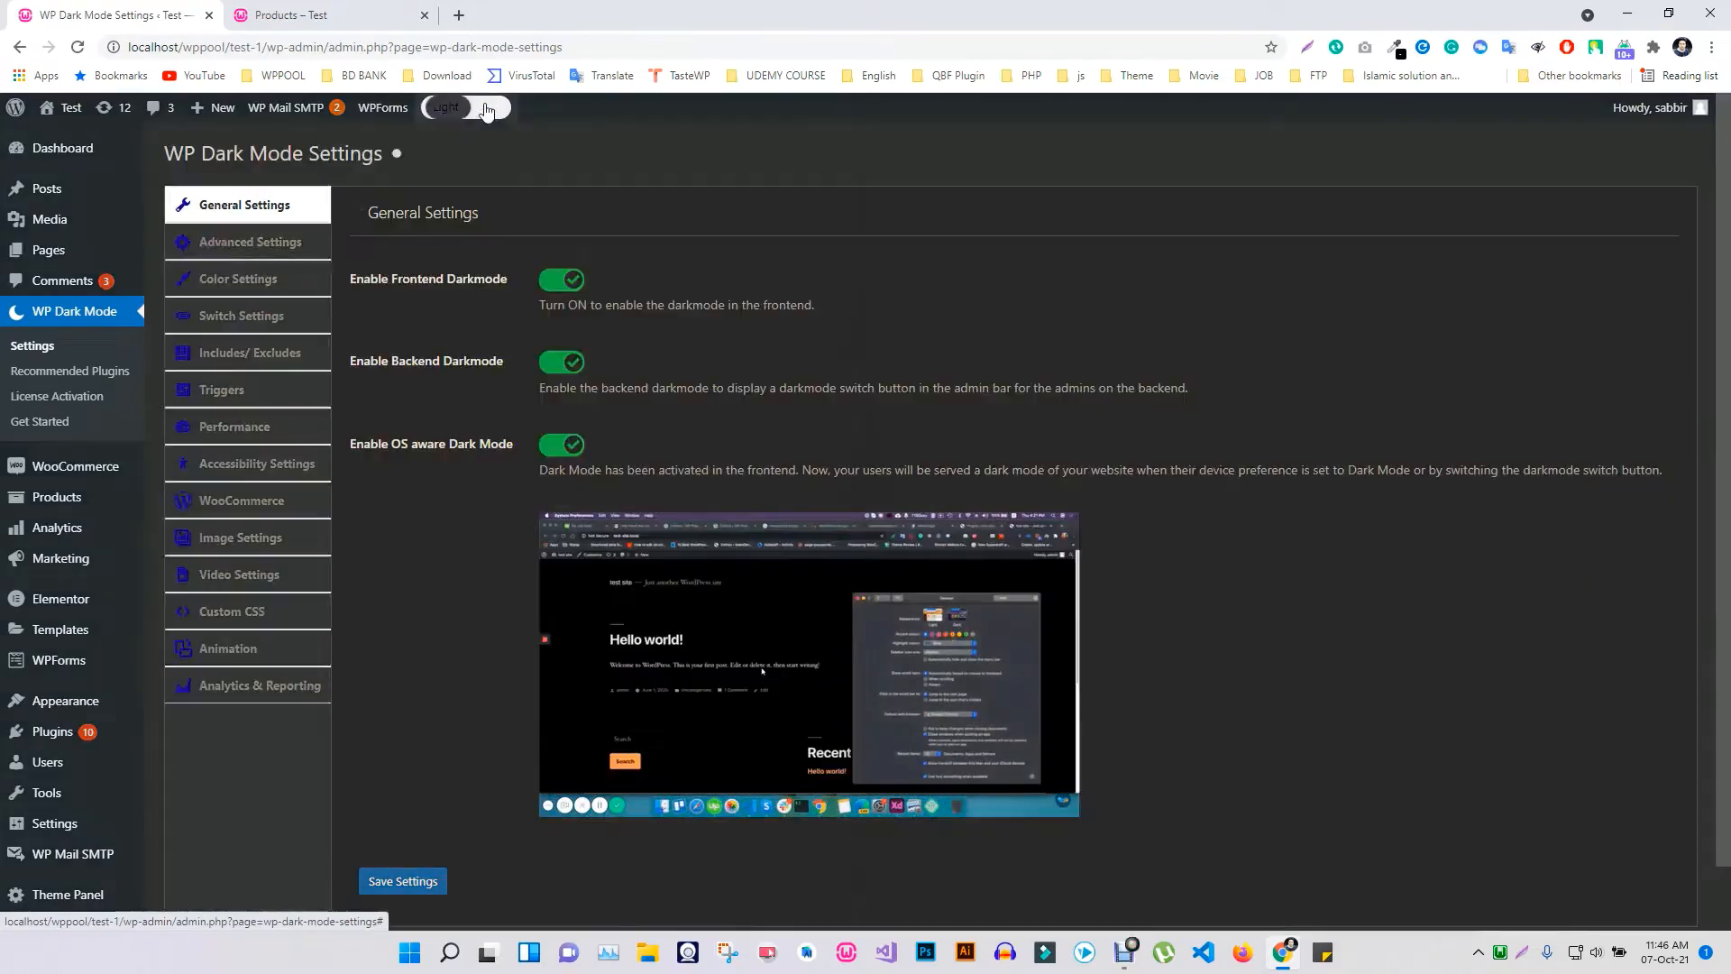
Switch the WordPress dashboard to dark mode and check how the product list looks
left_click(468, 109)
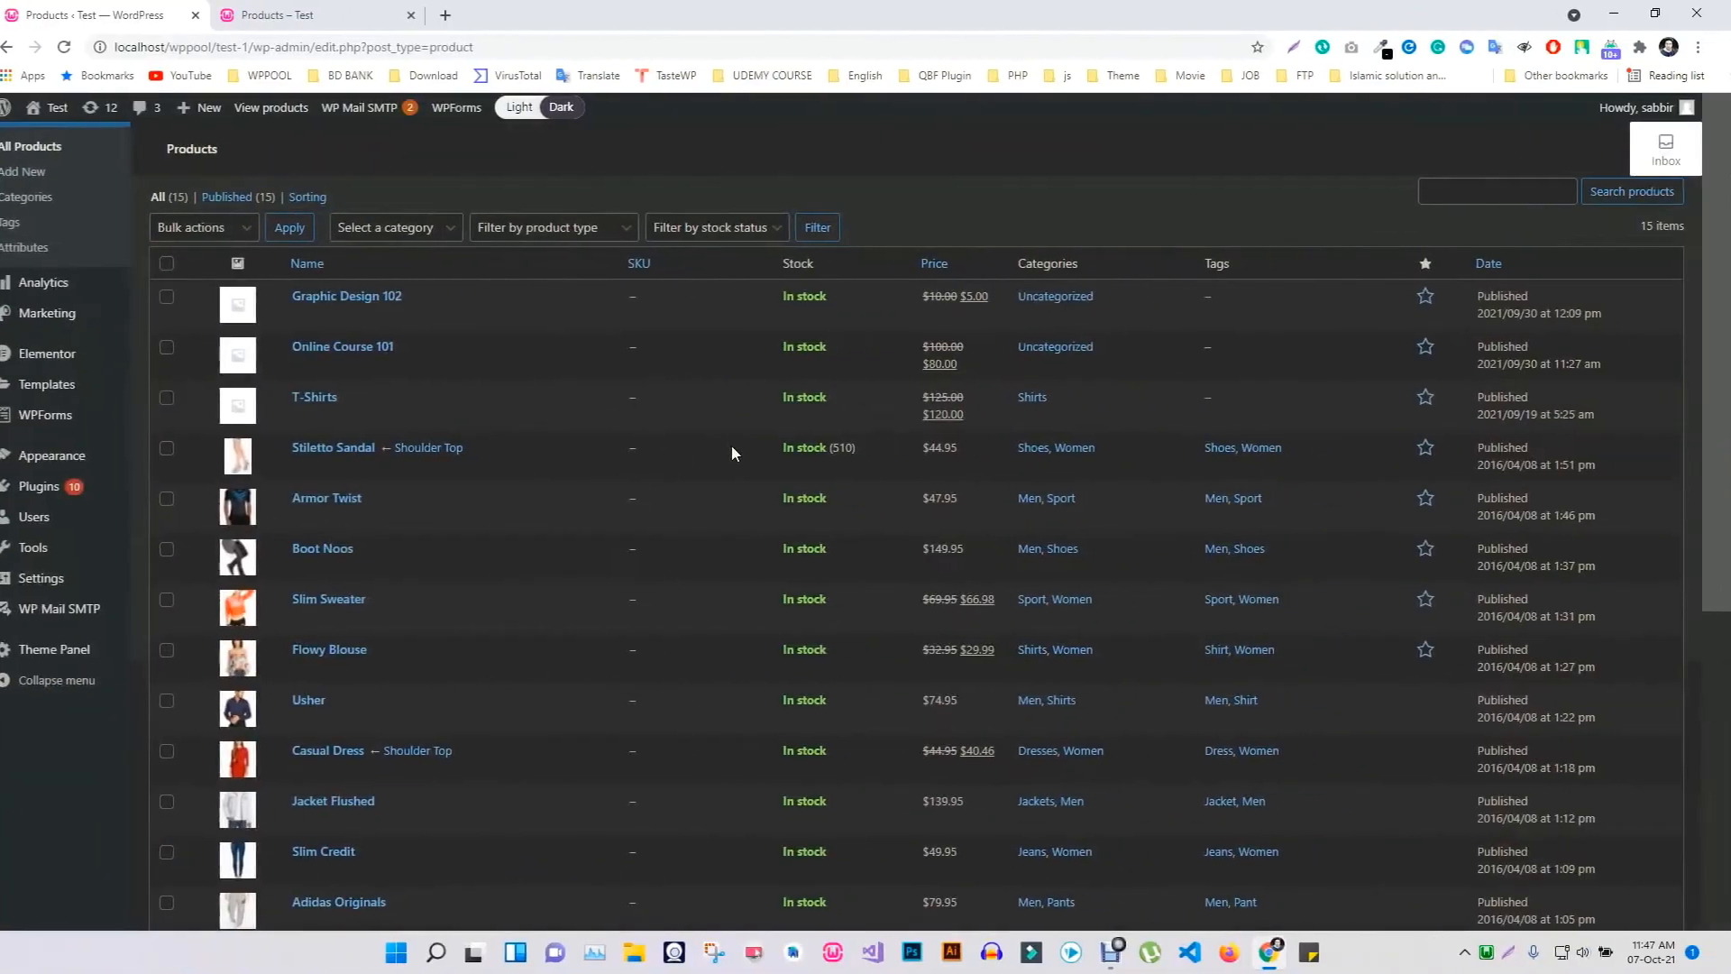
scroll(744, 451, "down", 5)
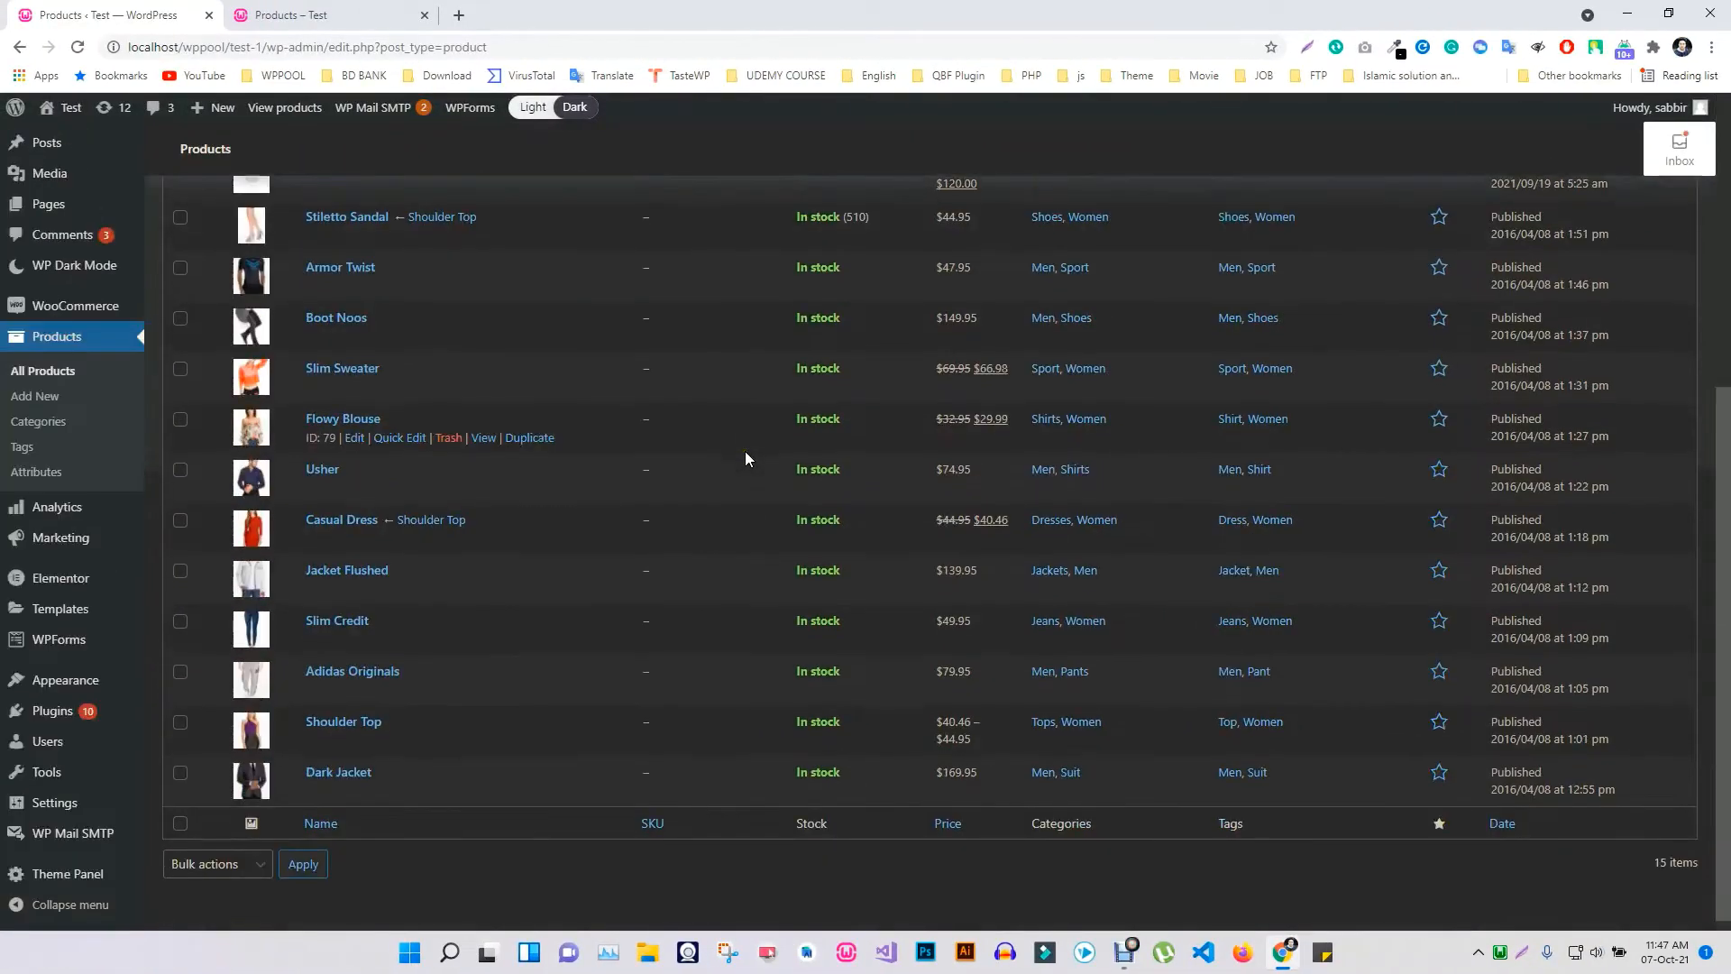
scroll(745, 457, "up", 5)
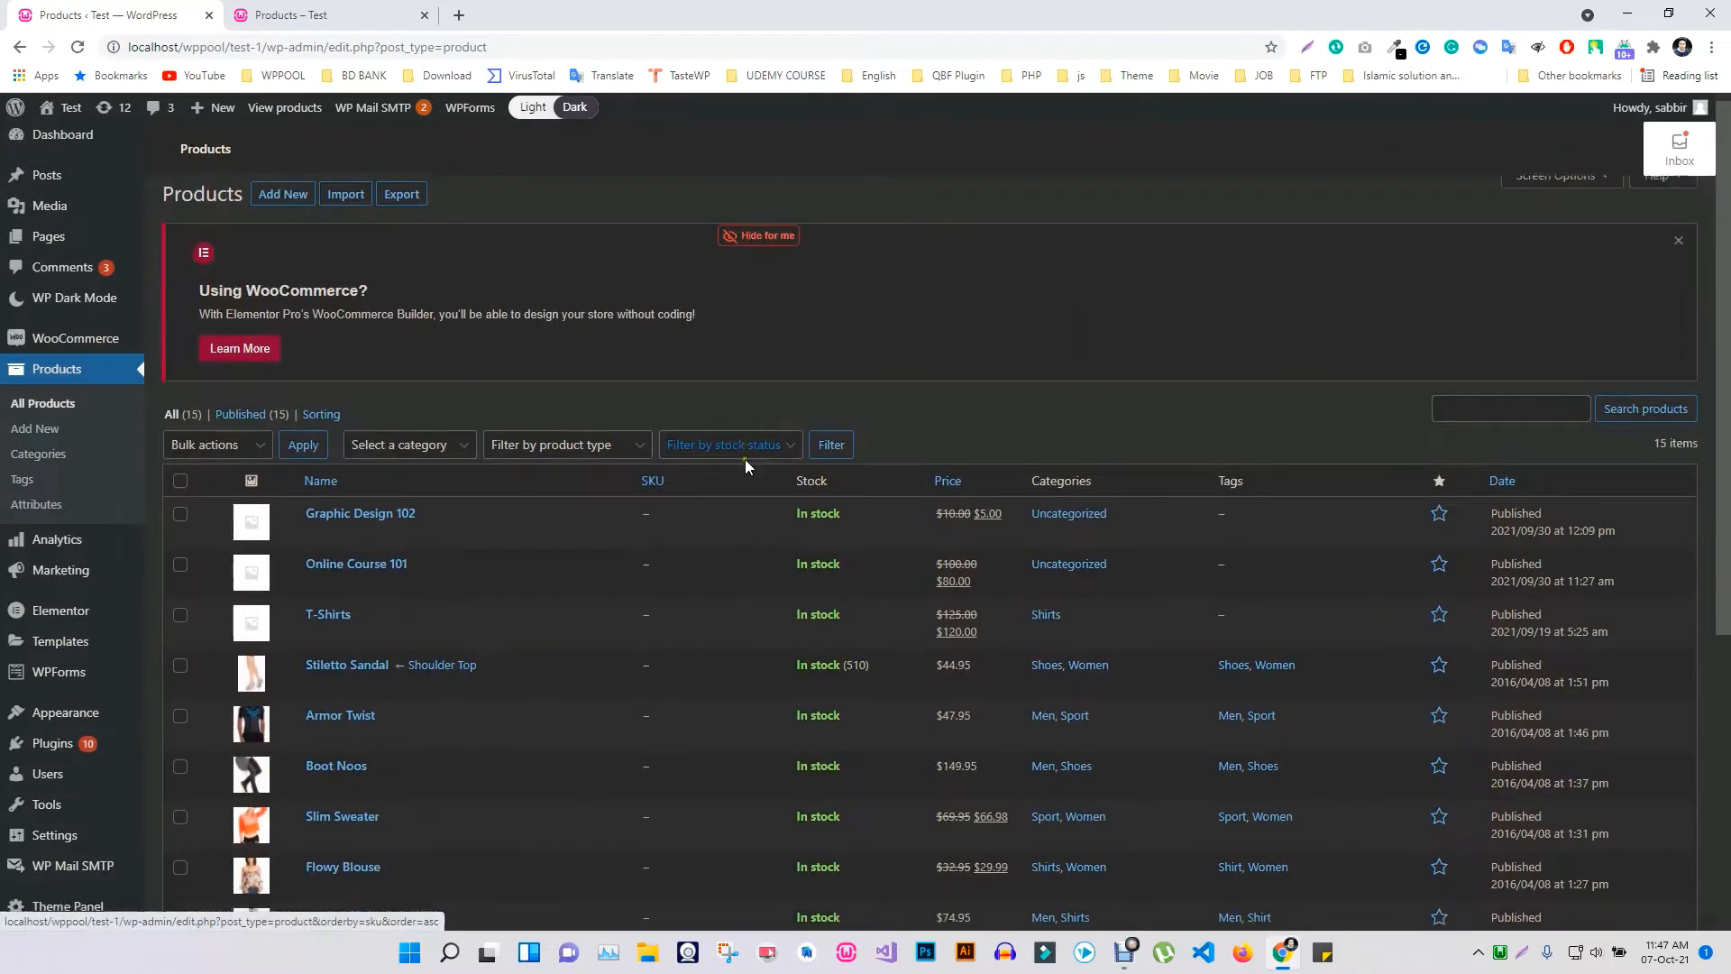
Set the Windows color mode to Dark in the Settings app to test OS-aware dark mode on the storefront
scroll(745, 462, "down", 5)
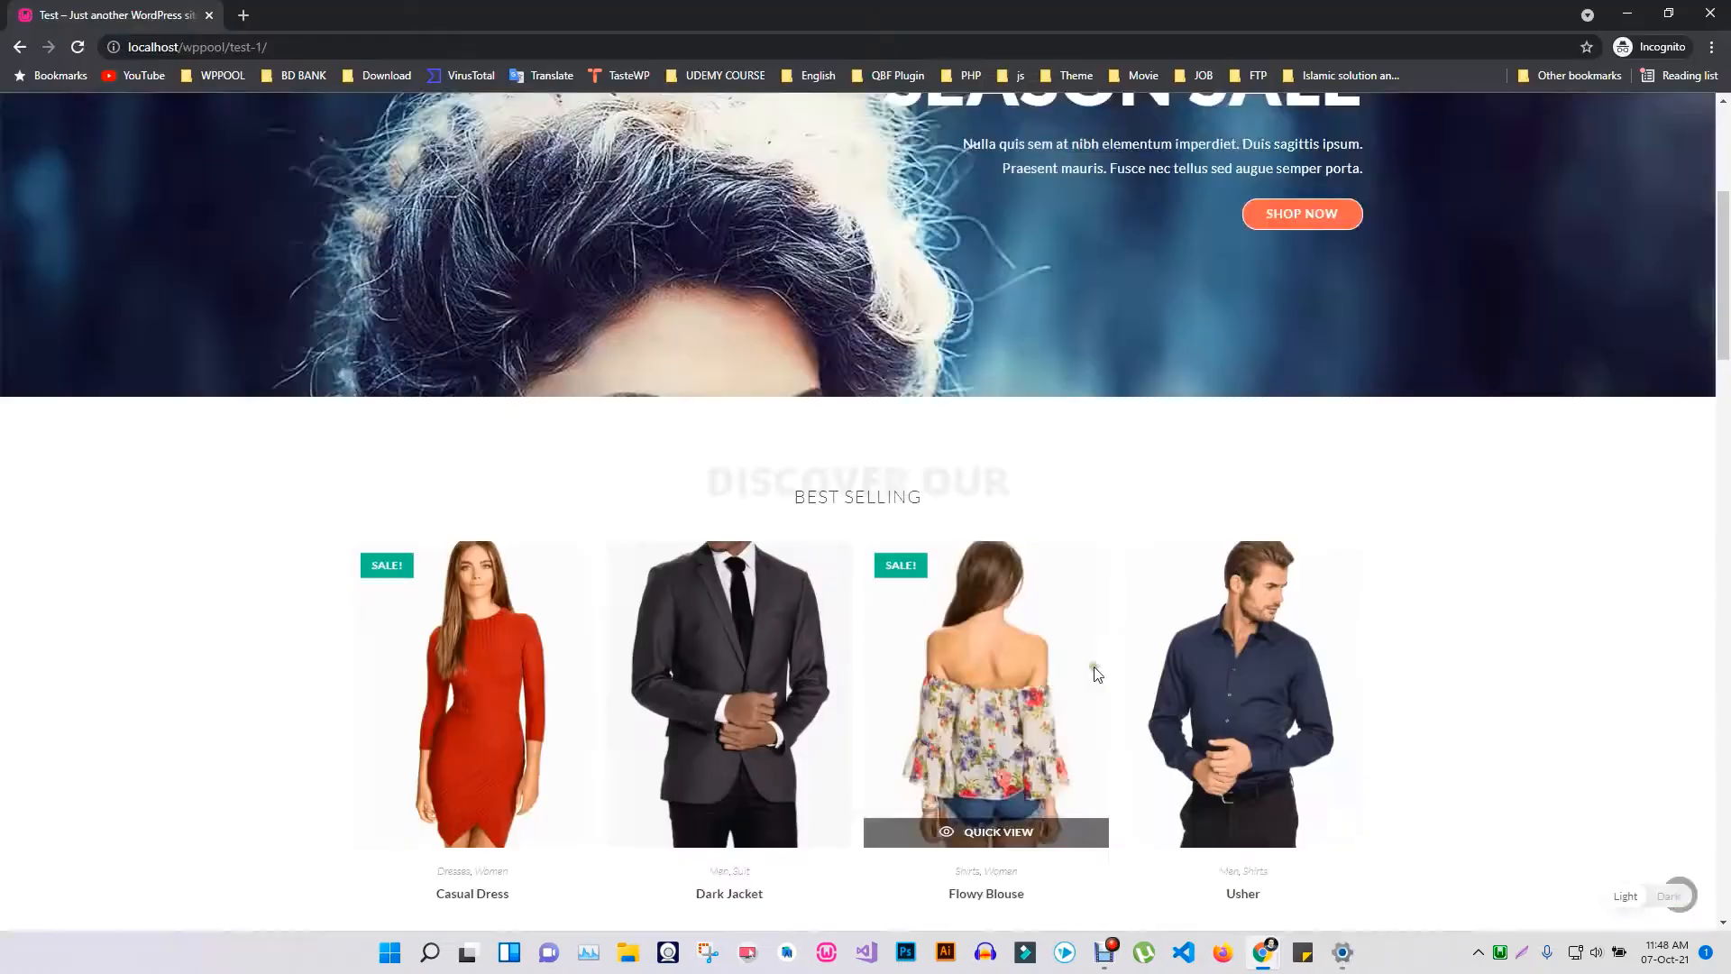
scroll(1093, 668, "down", 3)
left_click(1342, 952)
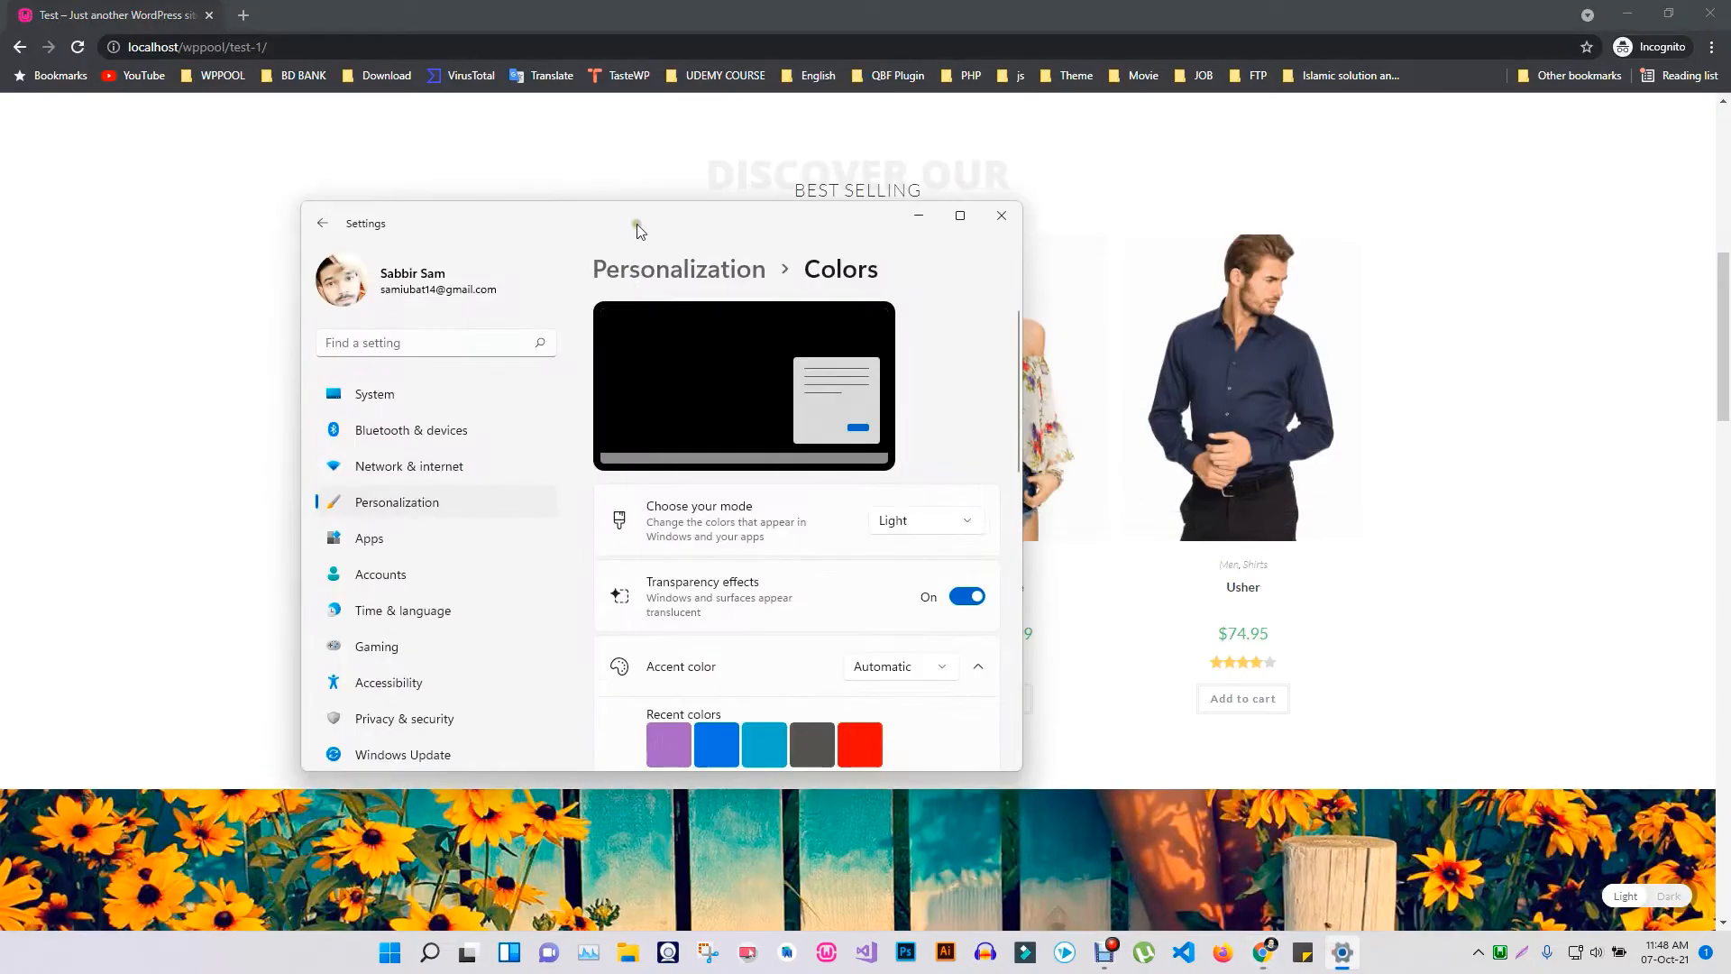
left_click_drag(635, 221, 343, 207)
left_click(603, 540)
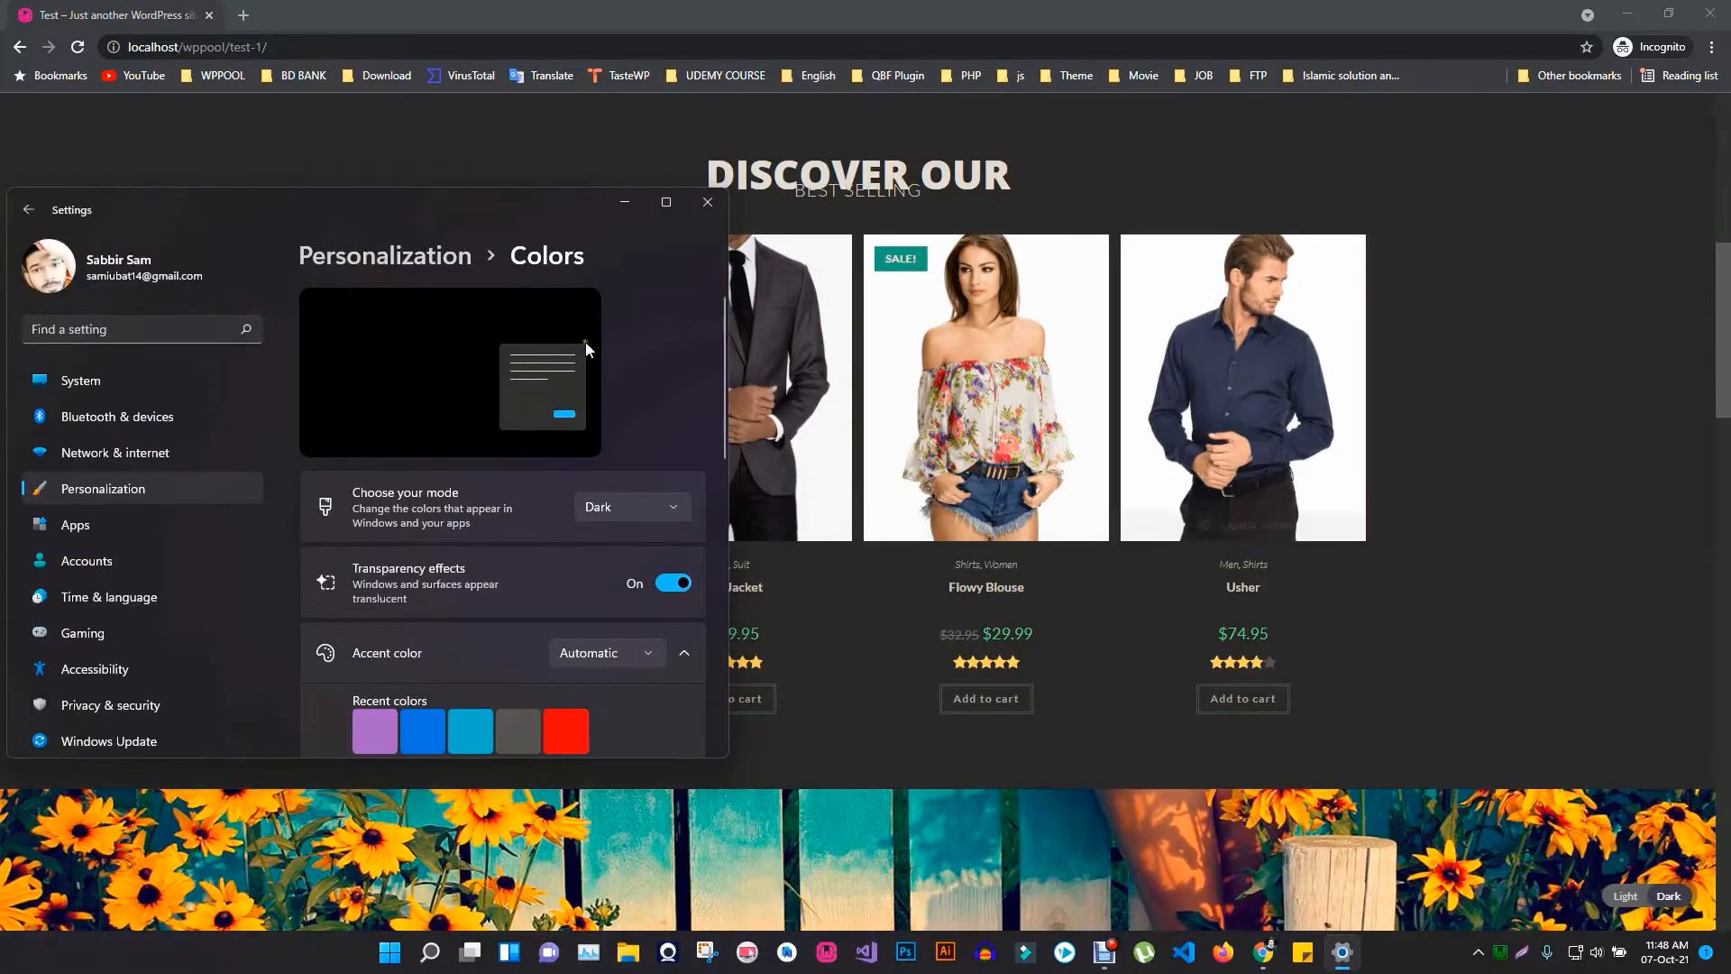
Set the Windows color mode back to Light, close the Settings app and return to the WordPress dashboard
left_click(615, 476)
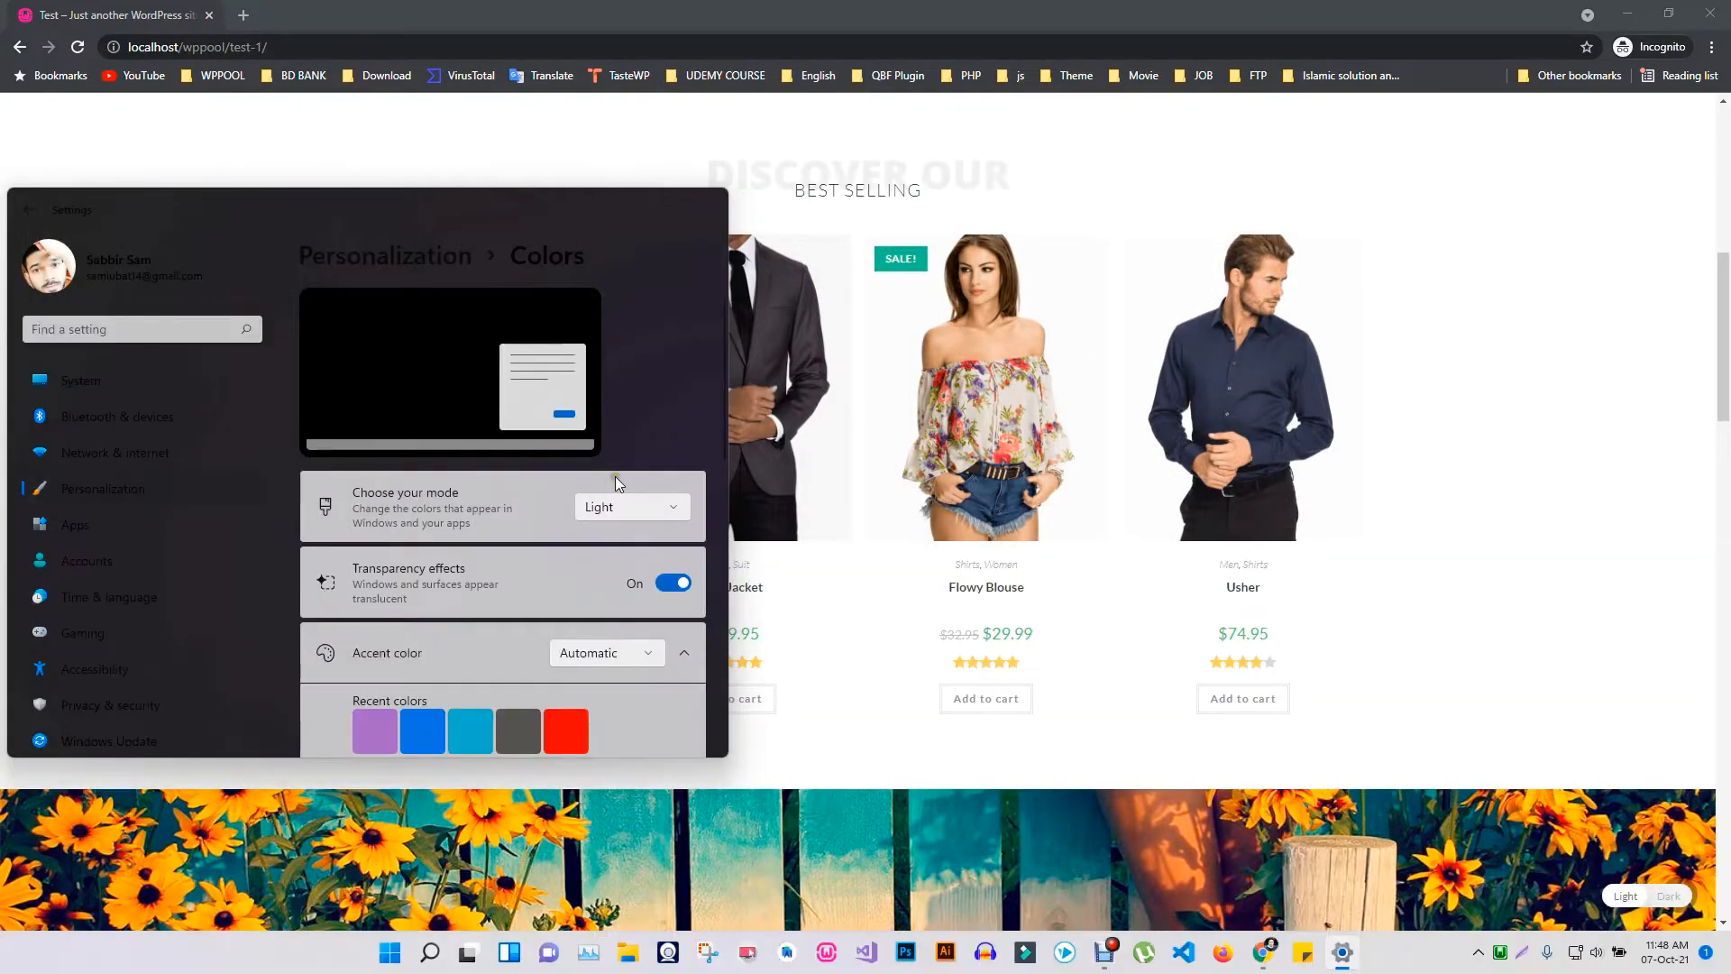
left_click(704, 203)
key("alt+Tab")
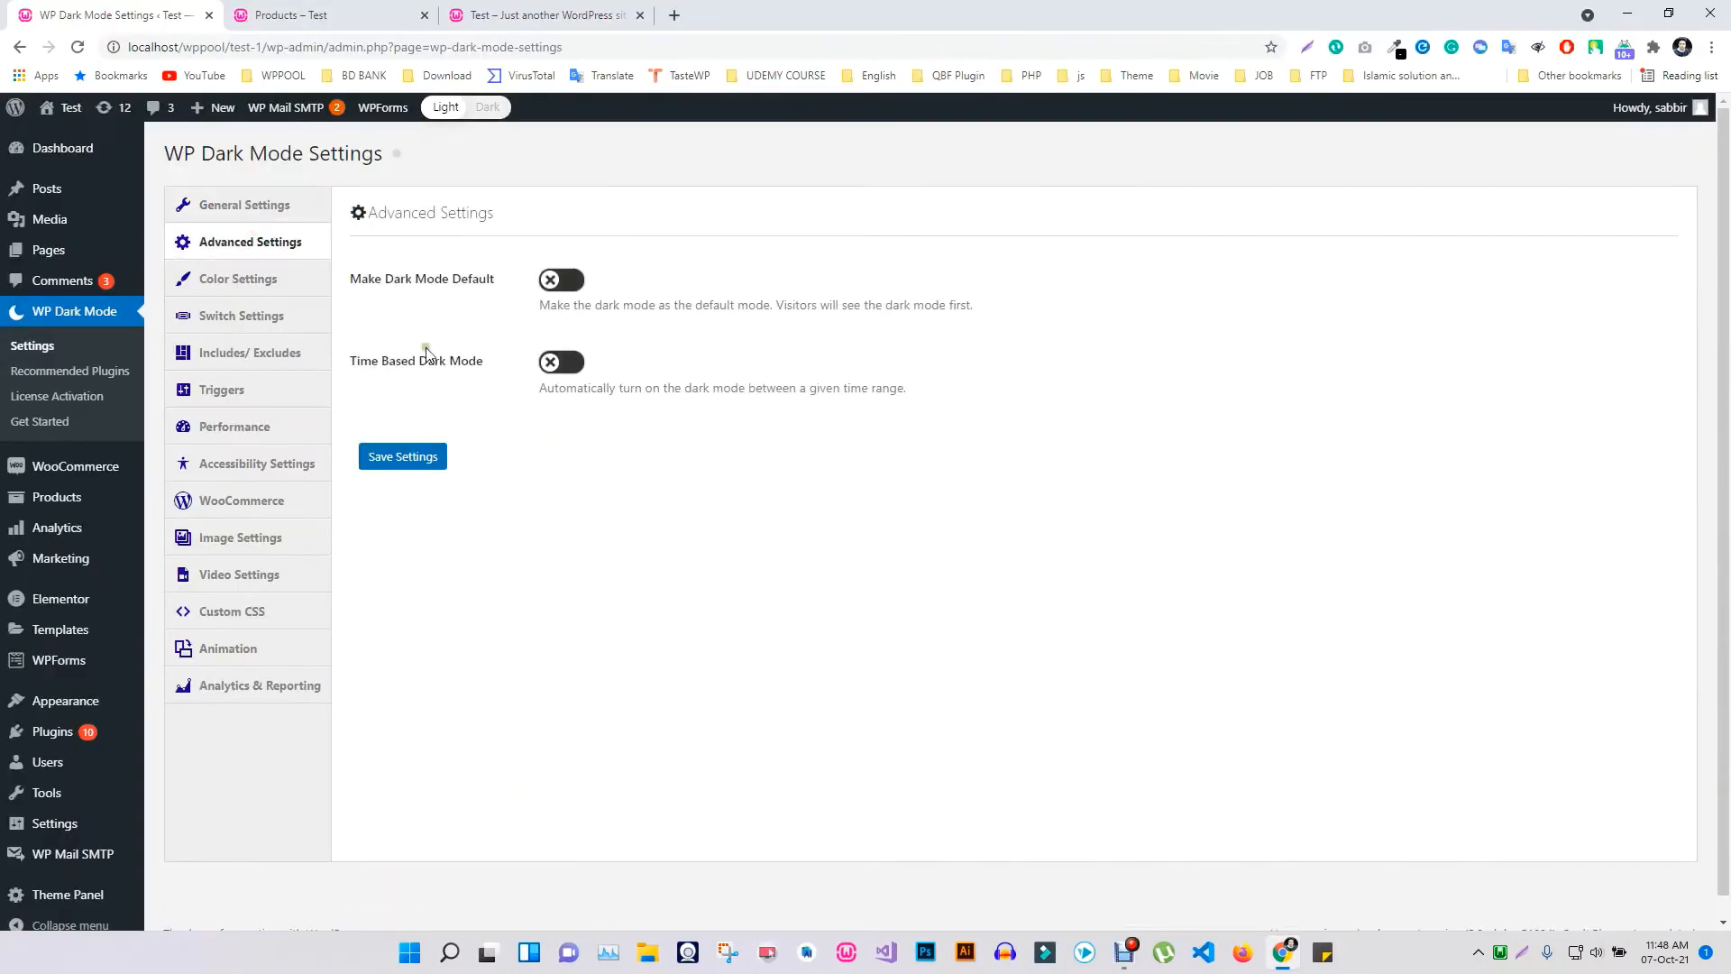
Enable Make Dark Mode Default and Time Based Dark Mode, and look through the available start and end times
left_click(551, 365)
left_click(604, 447)
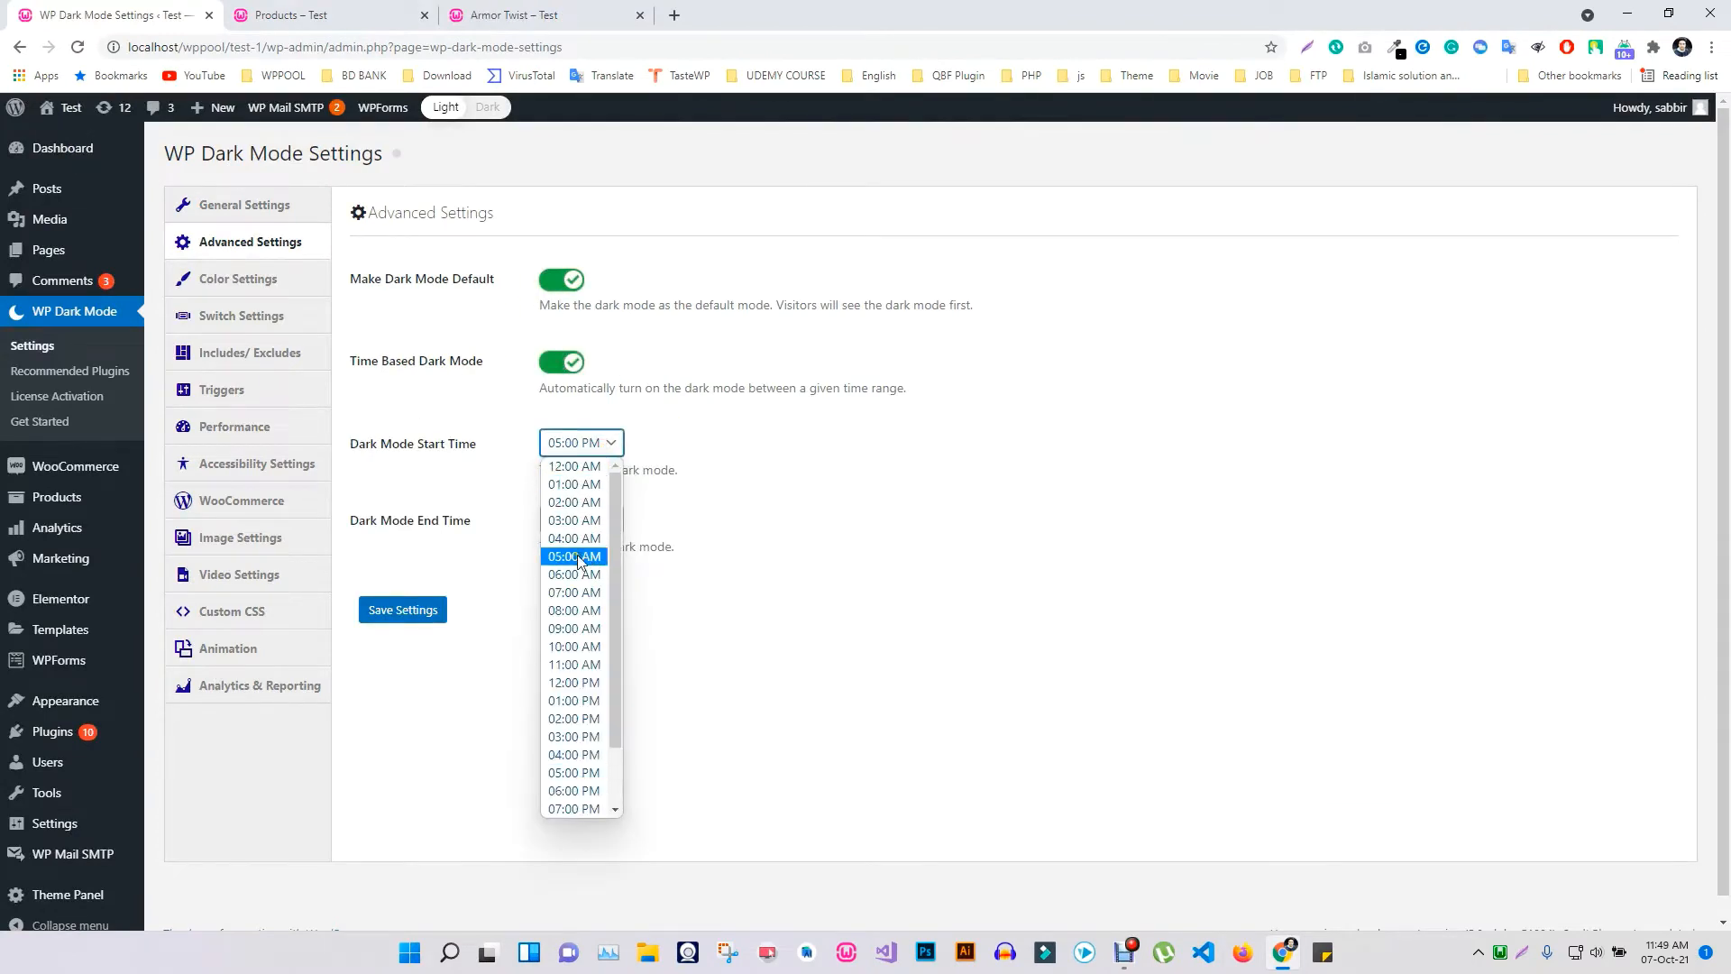
scroll(579, 665, "down", 1)
scroll(580, 689, "up", 1)
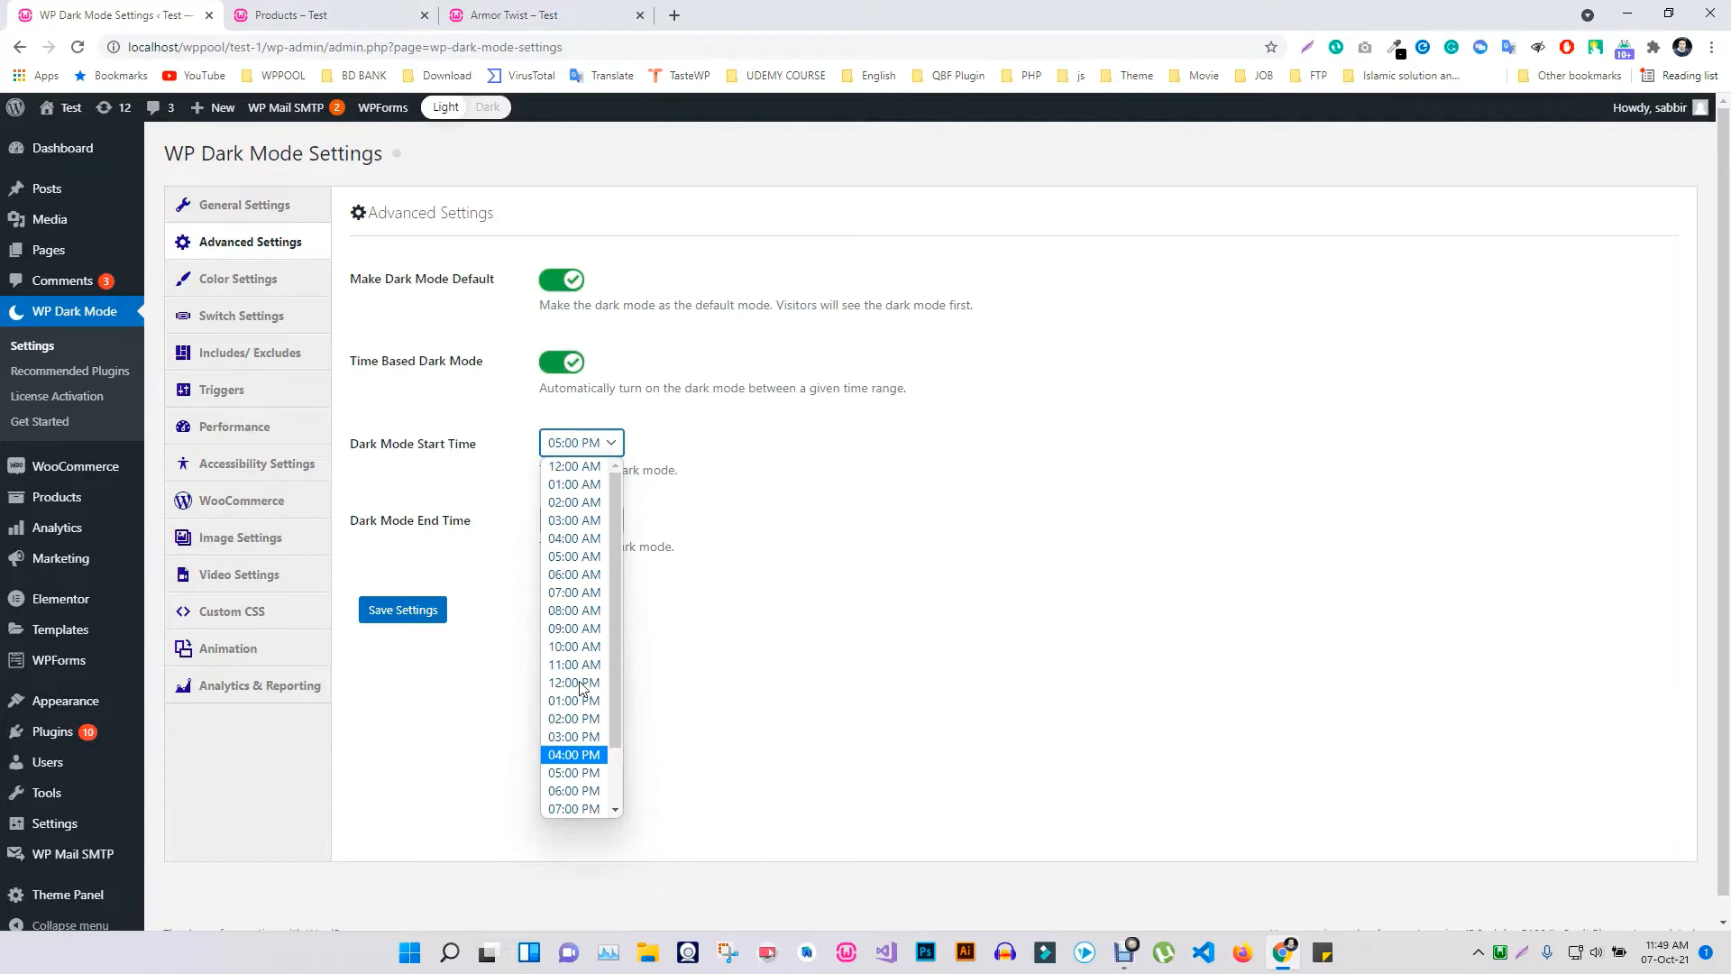
left_click(708, 582)
left_click(600, 519)
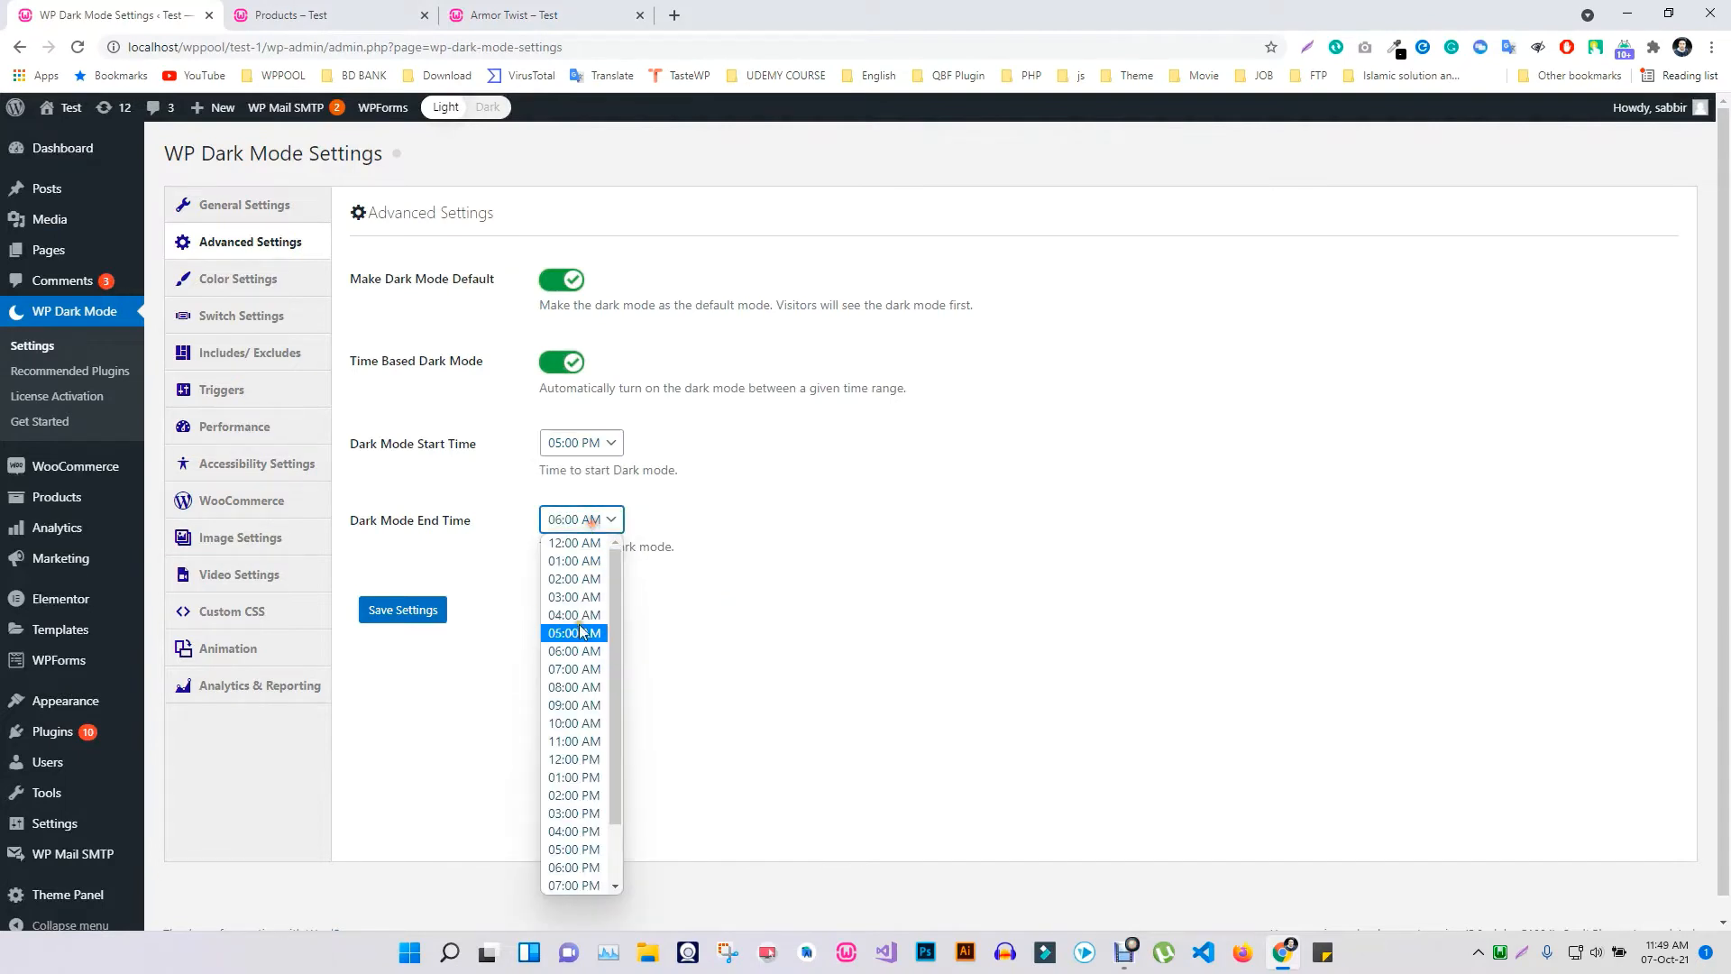
left_click(672, 690)
Enable the use of color presets in the Color Settings of WP Dark Mode
left_click(236, 279)
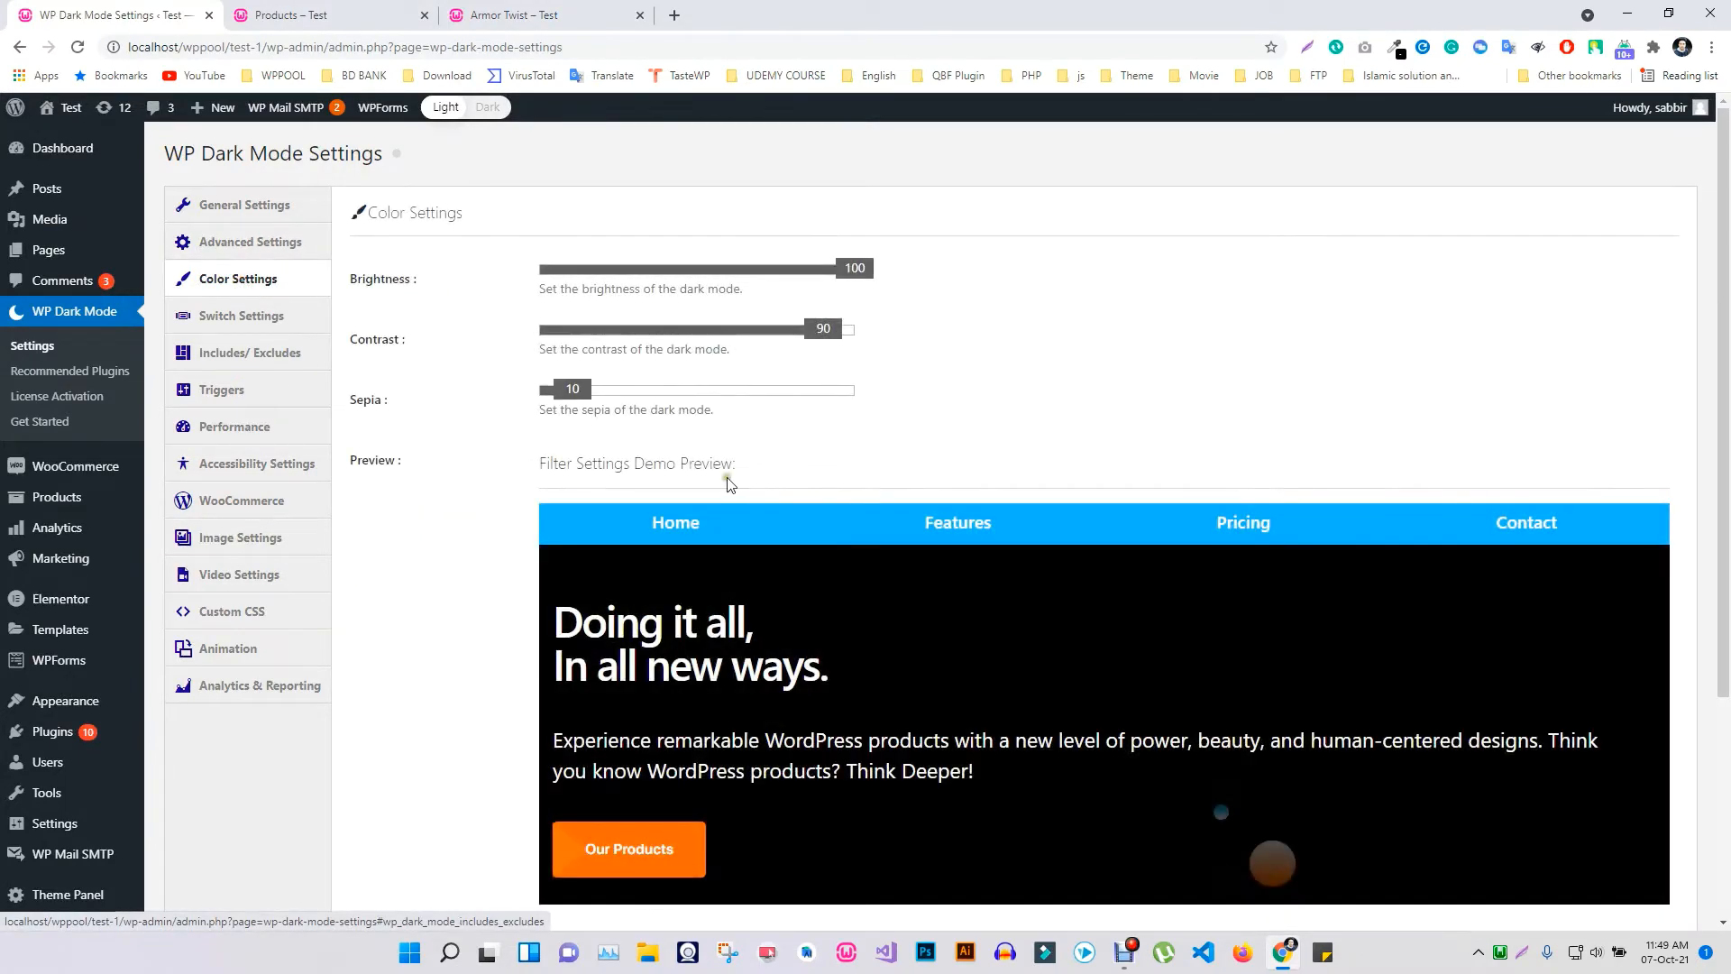
scroll(622, 450, "down", 4)
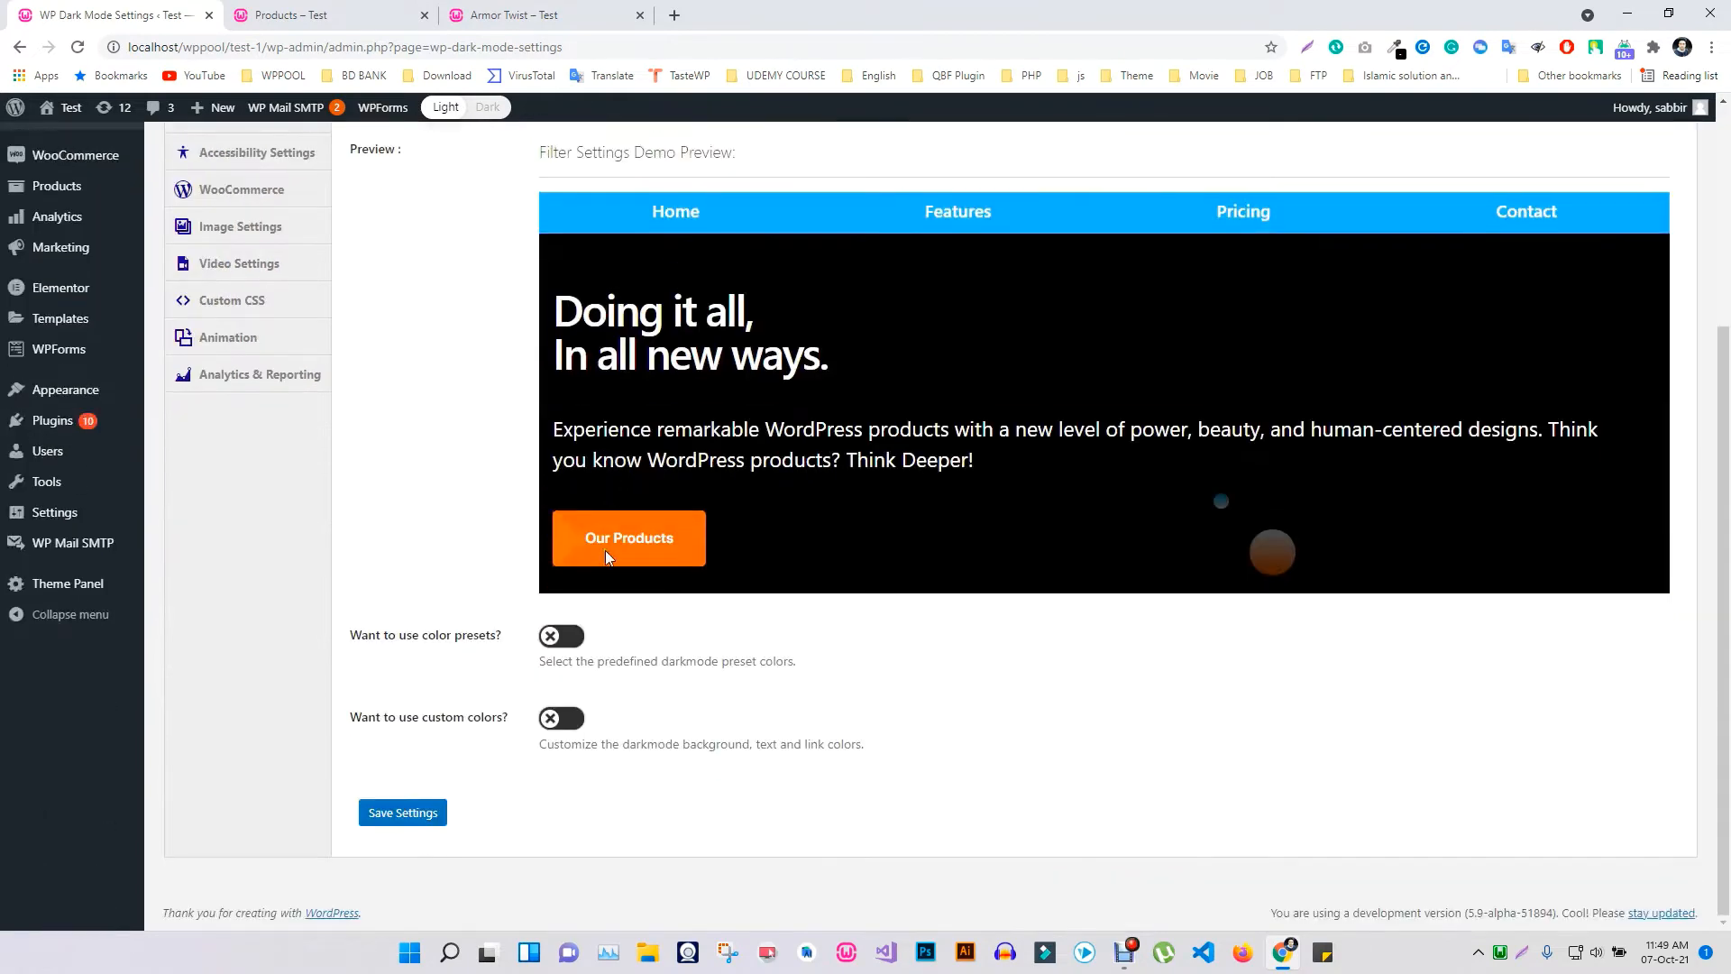
left_click(554, 637)
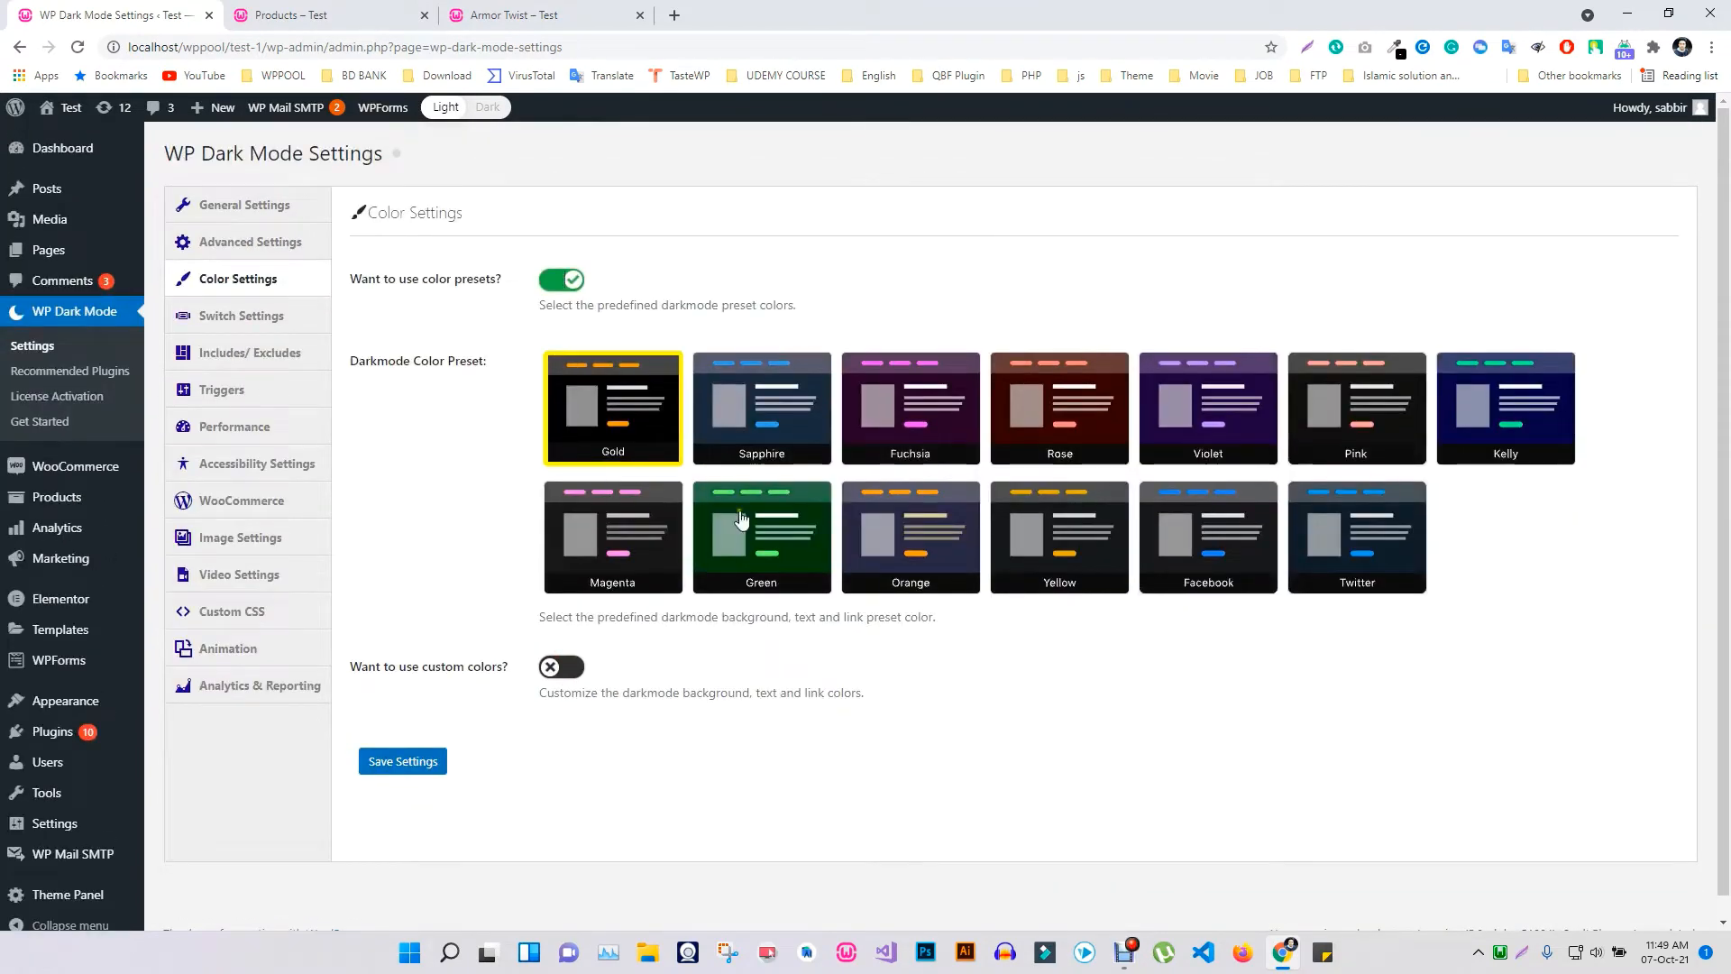
Apply the Sapphire dark mode color preset, save the settings and review it on the reloaded Armor Twist product page
left_click(775, 412)
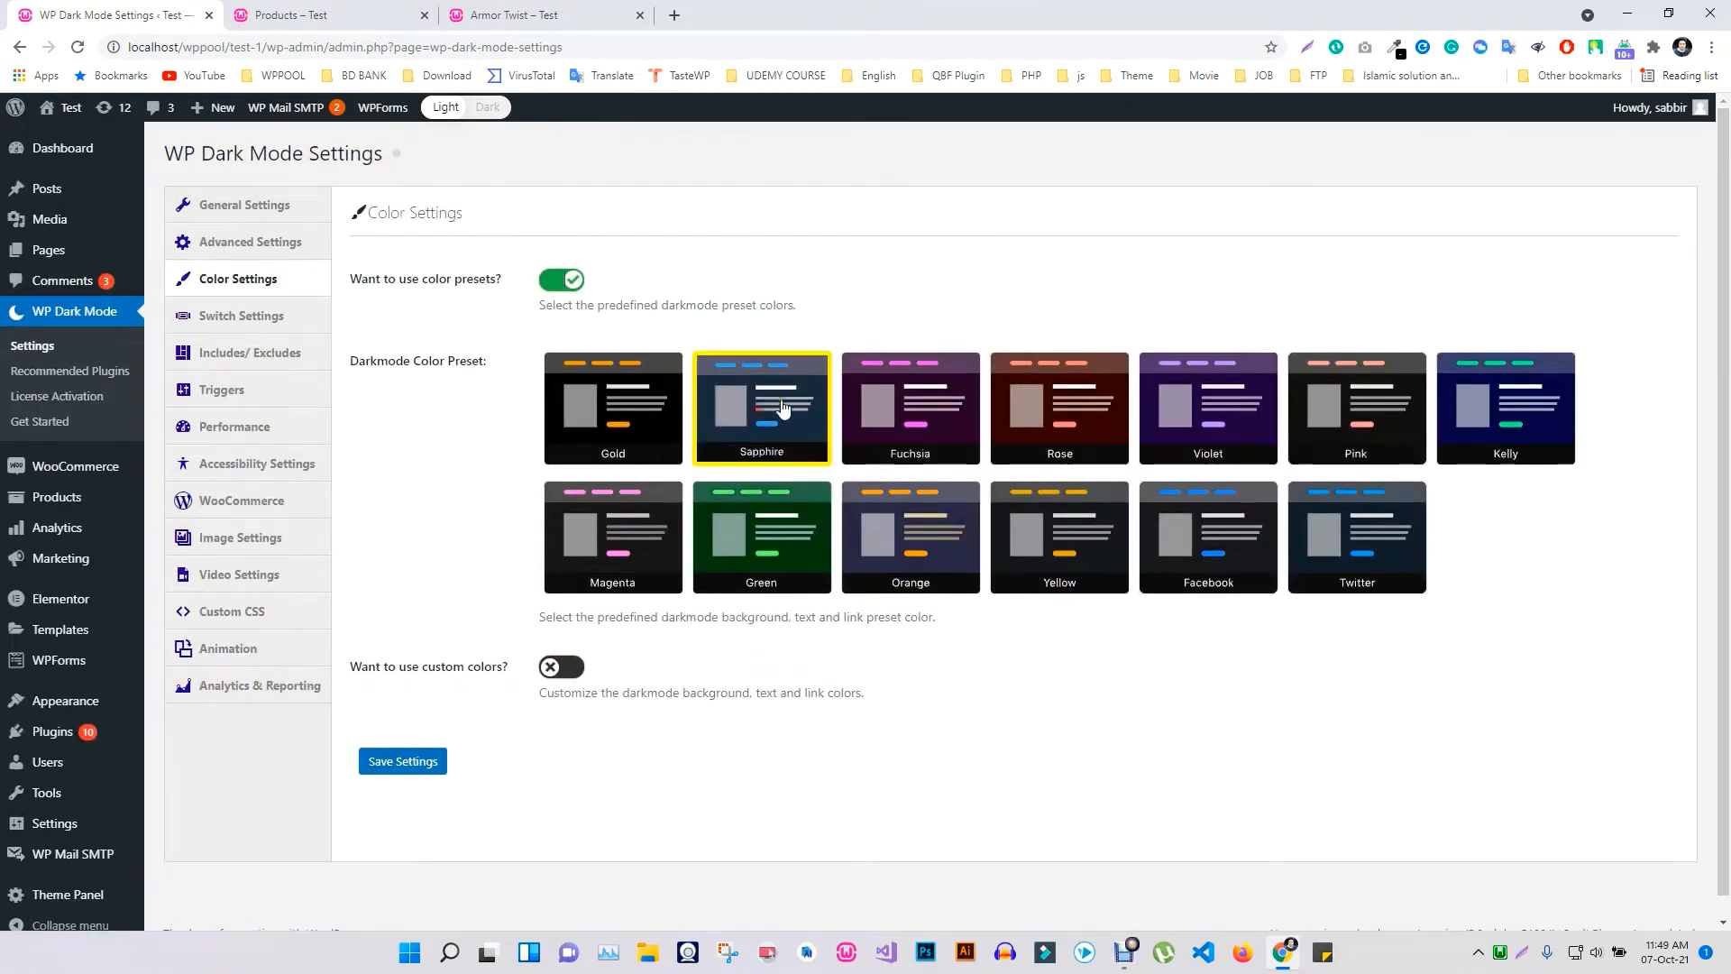
left_click(426, 772)
key("ctrl+3")
key("F5")
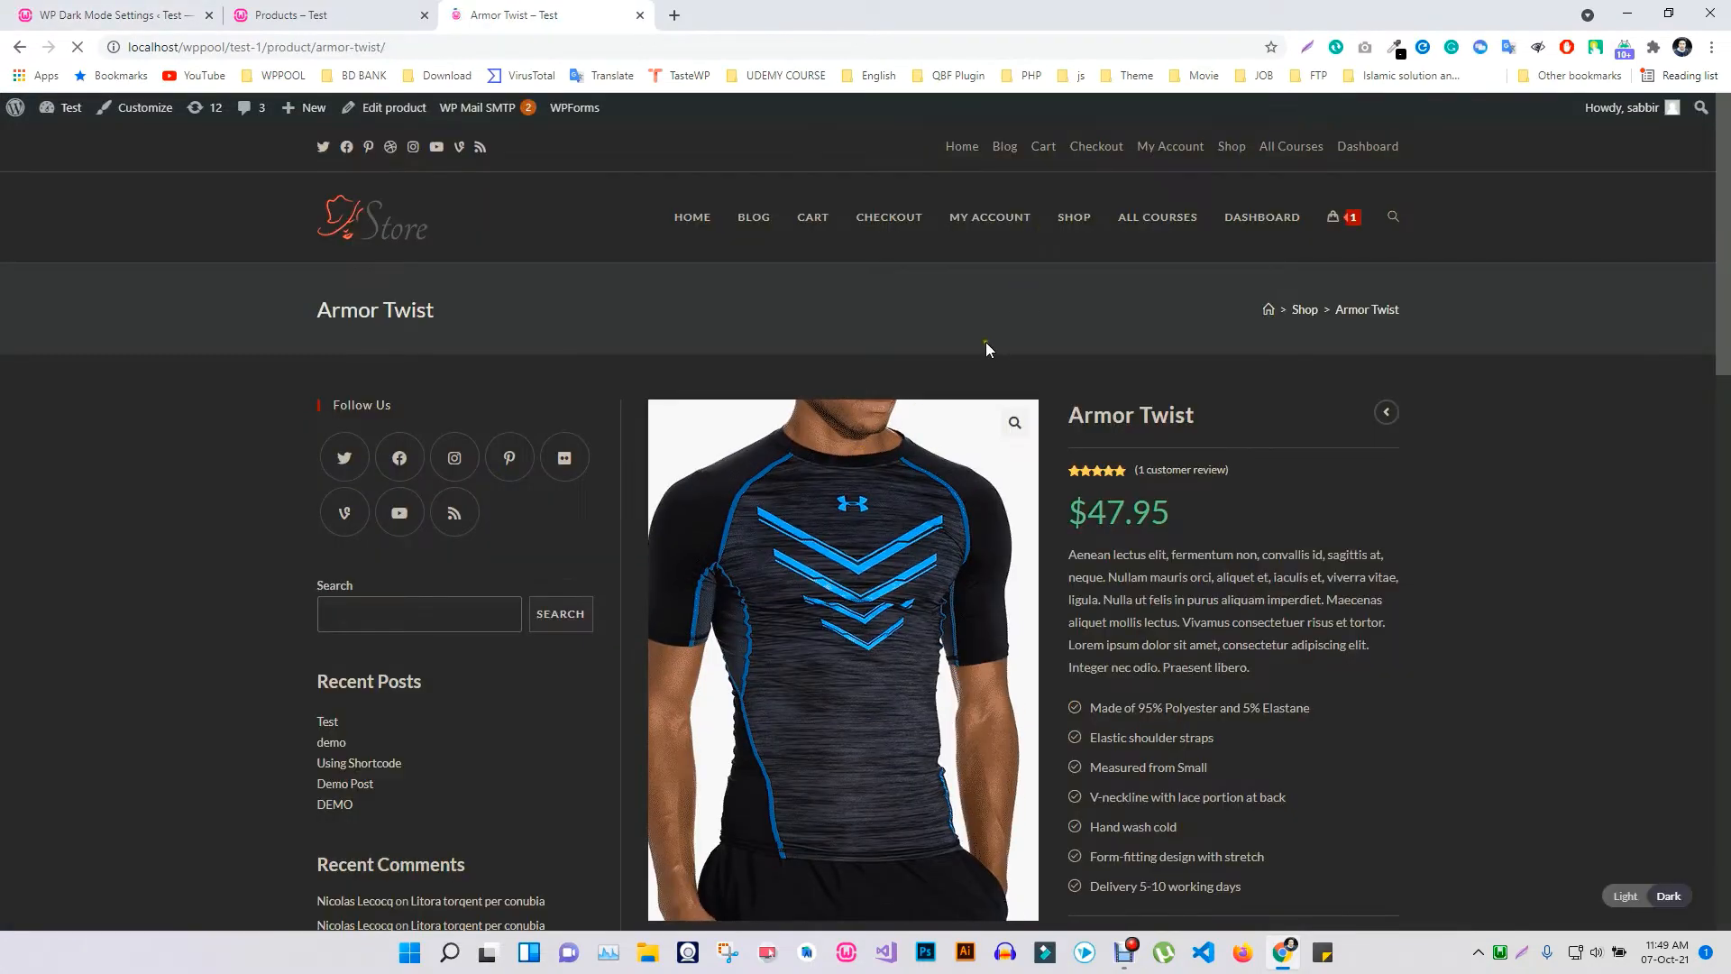
scroll(937, 586, "down", 15)
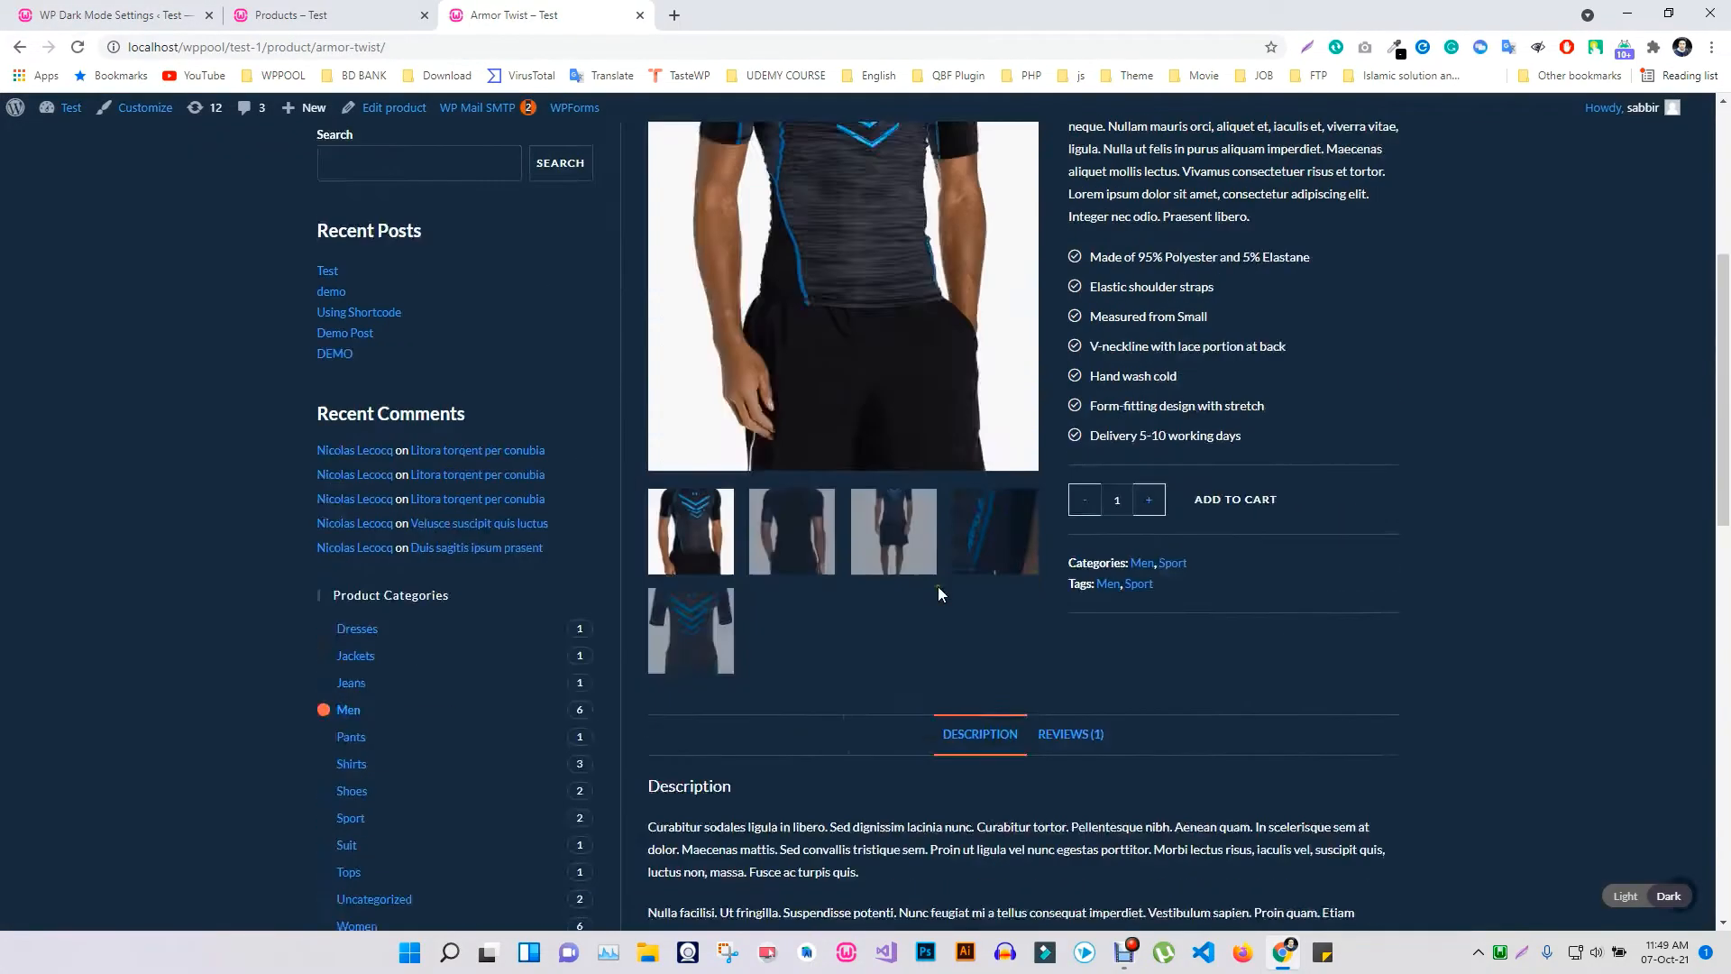
scroll(938, 586, "up", 15)
key("ctrl+1")
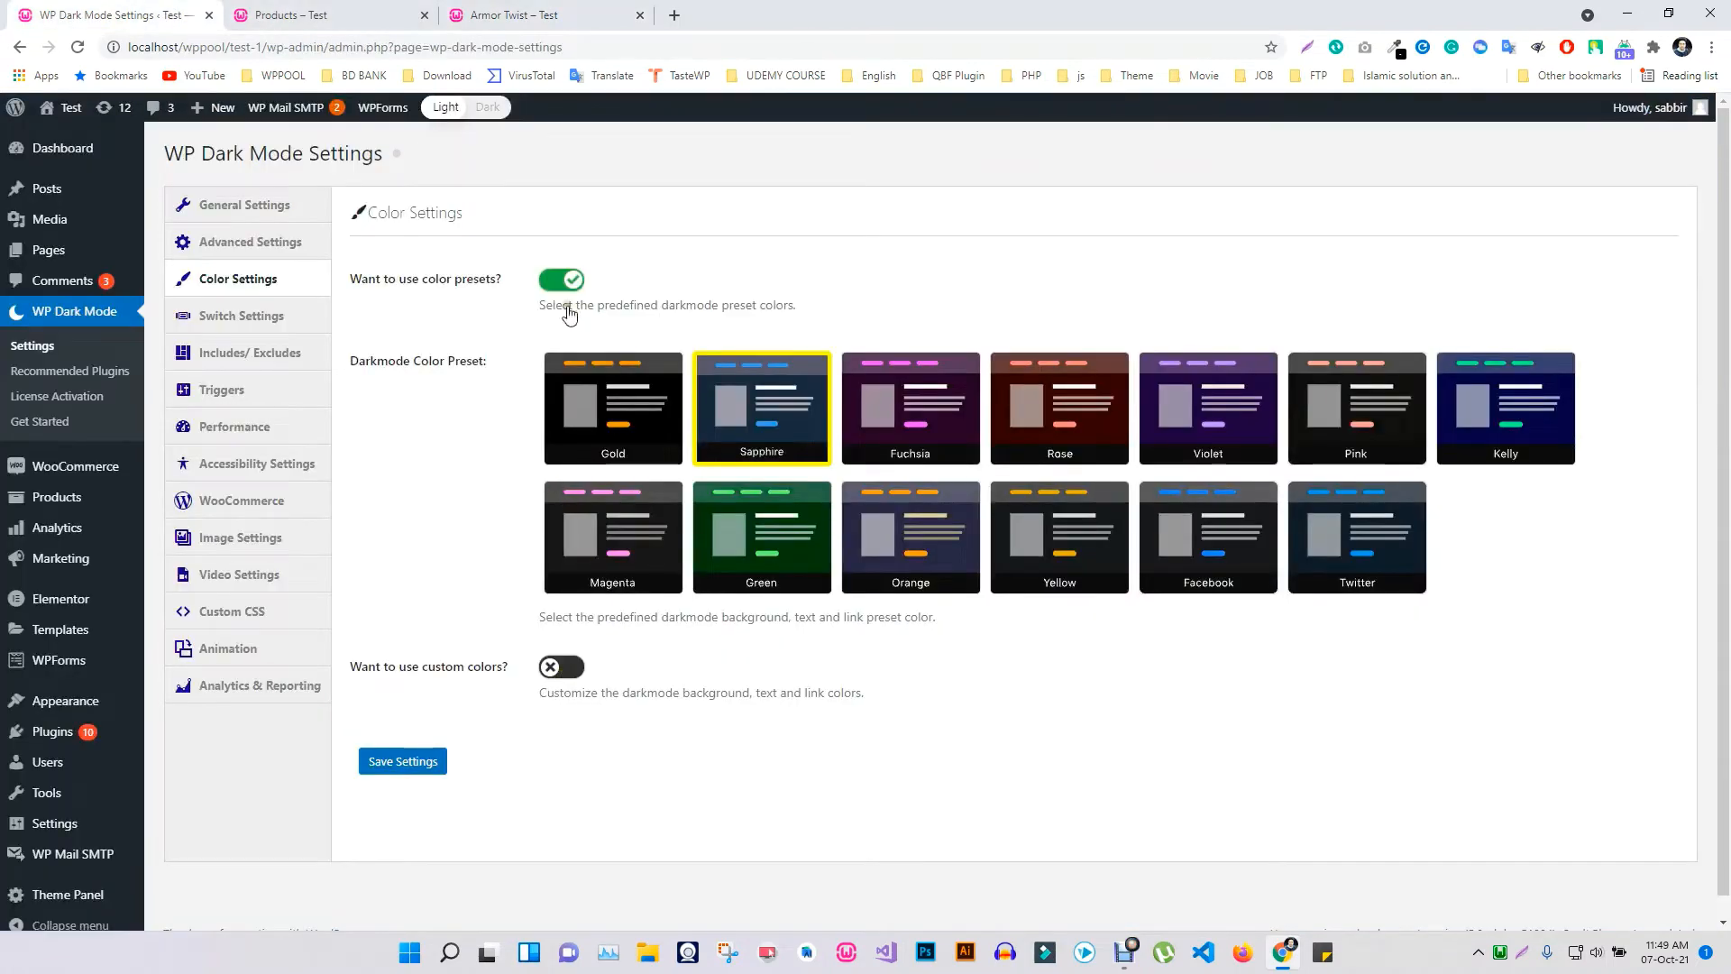
Disable color presets, enable custom colors and look at the color choices for dark mode background, text and links
left_click(562, 281)
scroll(501, 680, "down", 4)
left_click(568, 716)
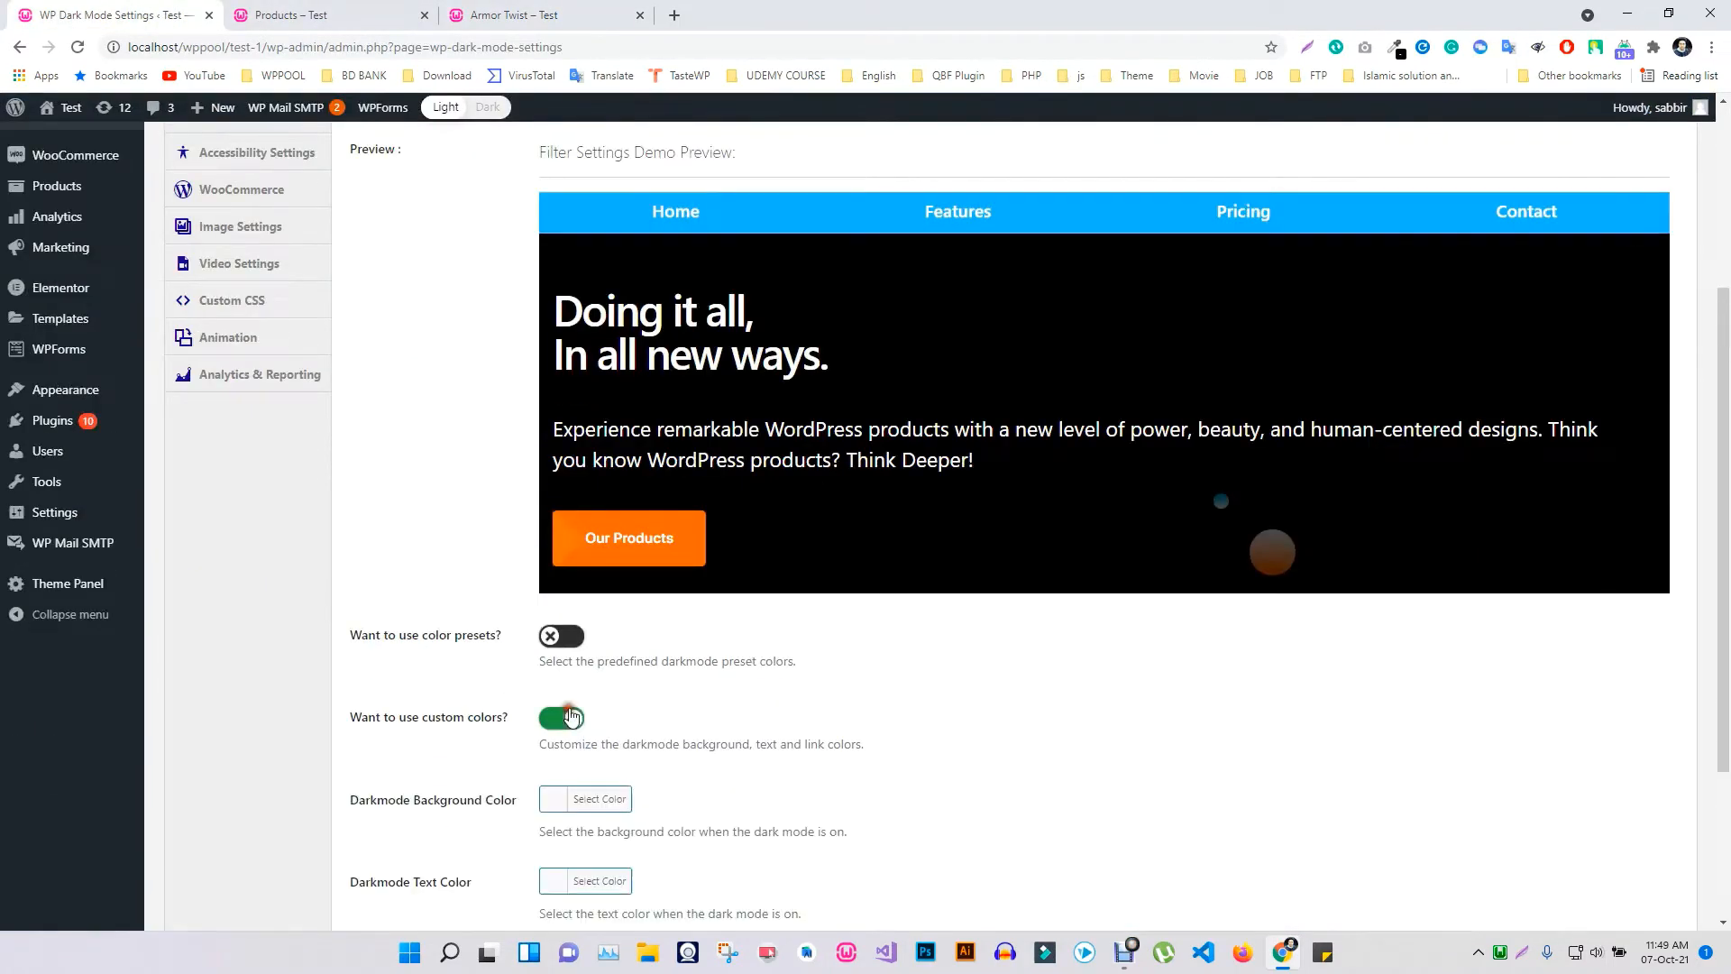
scroll(573, 631, "down", 3)
left_click(577, 553)
left_click(559, 634)
scroll(555, 635, "down", 2)
left_click(568, 530)
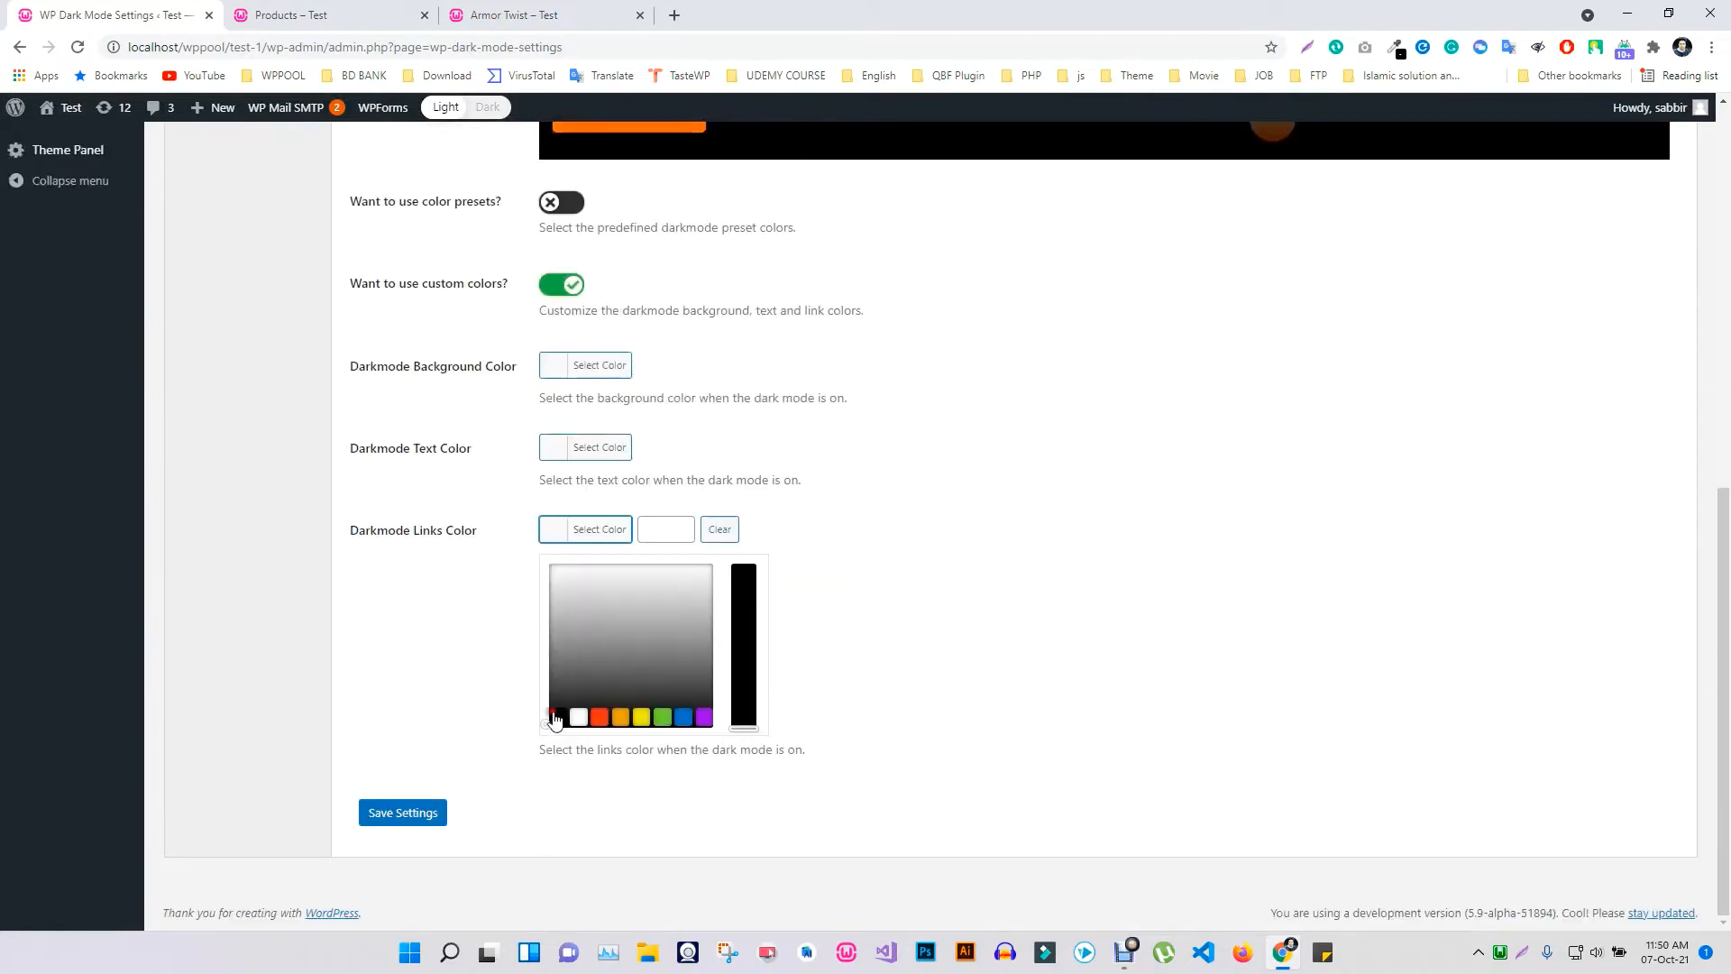
scroll(232, 244, "up", 8)
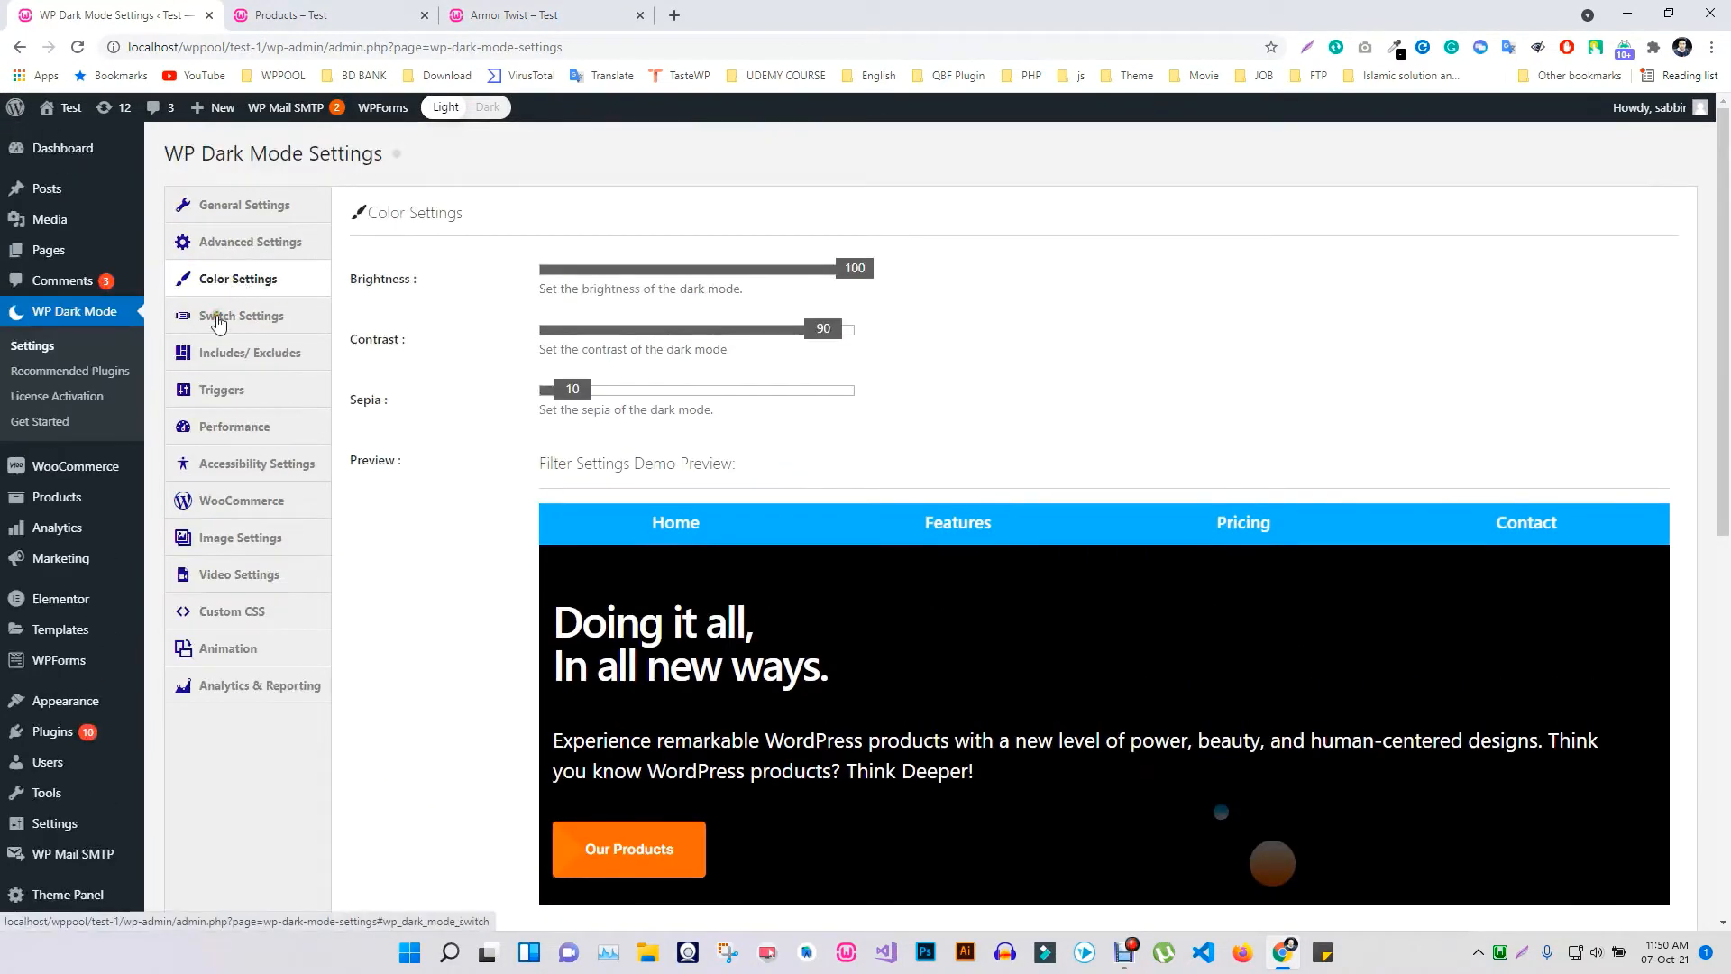
In Switch Settings, try several floating switch styles and choose the first combined dark mode and font-size style, accepting the font-size toggle
left_click(218, 320)
left_click(762, 400)
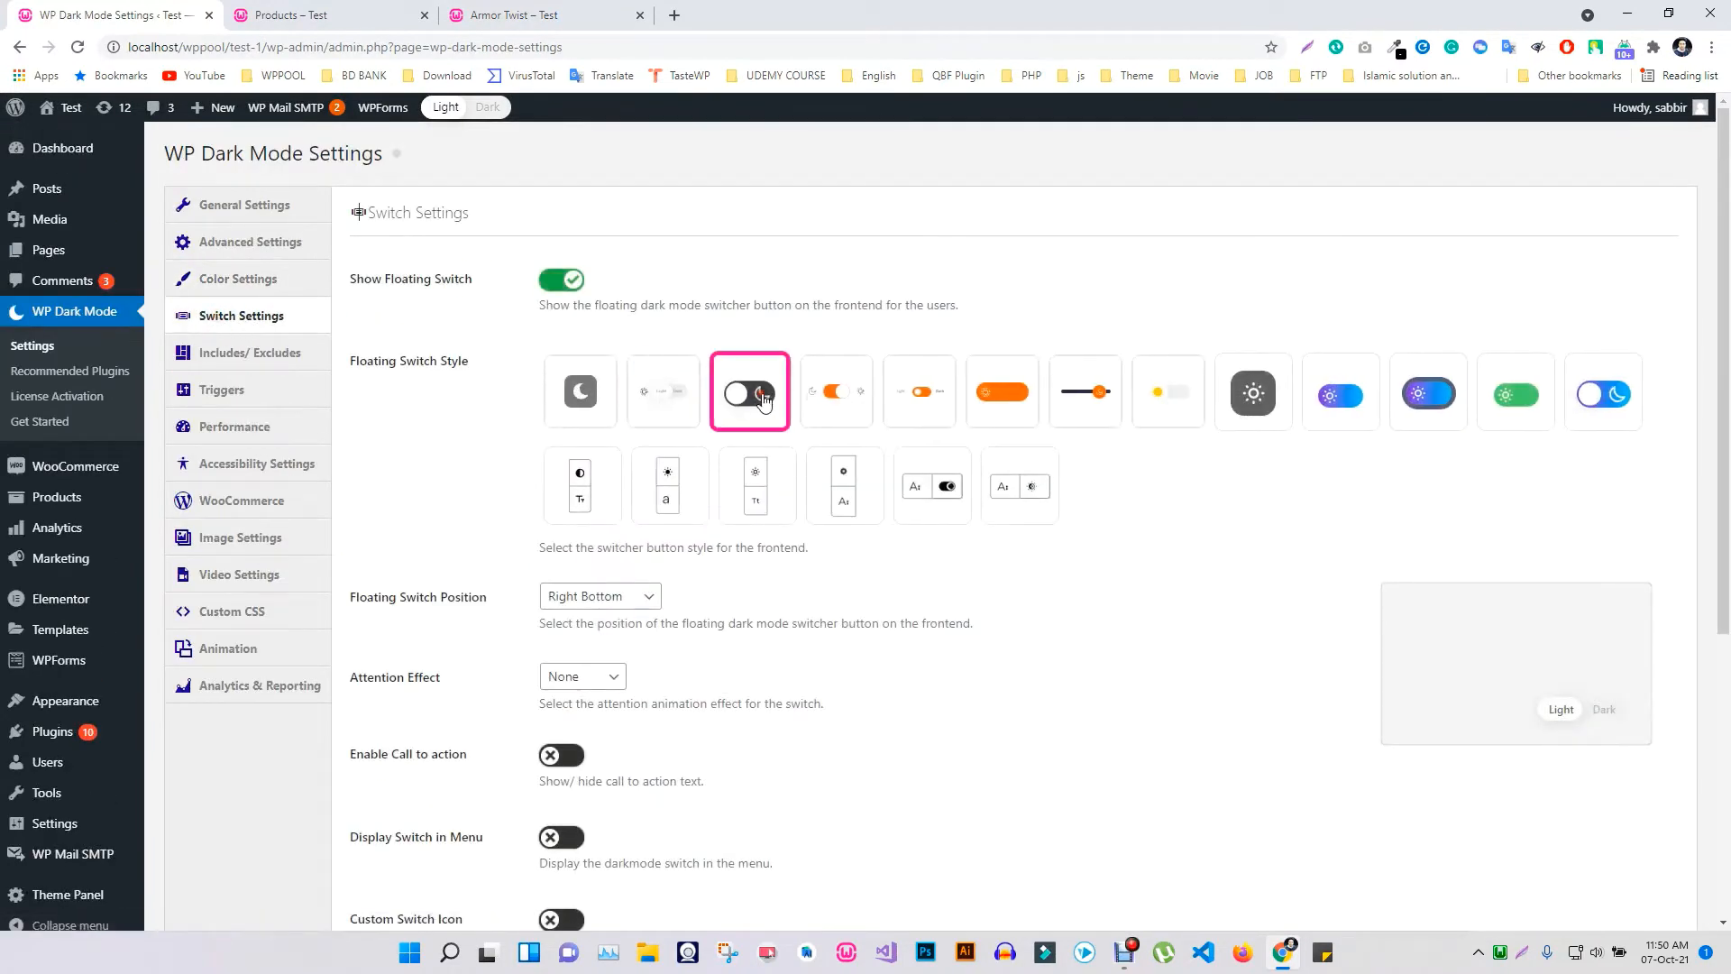
left_click(834, 405)
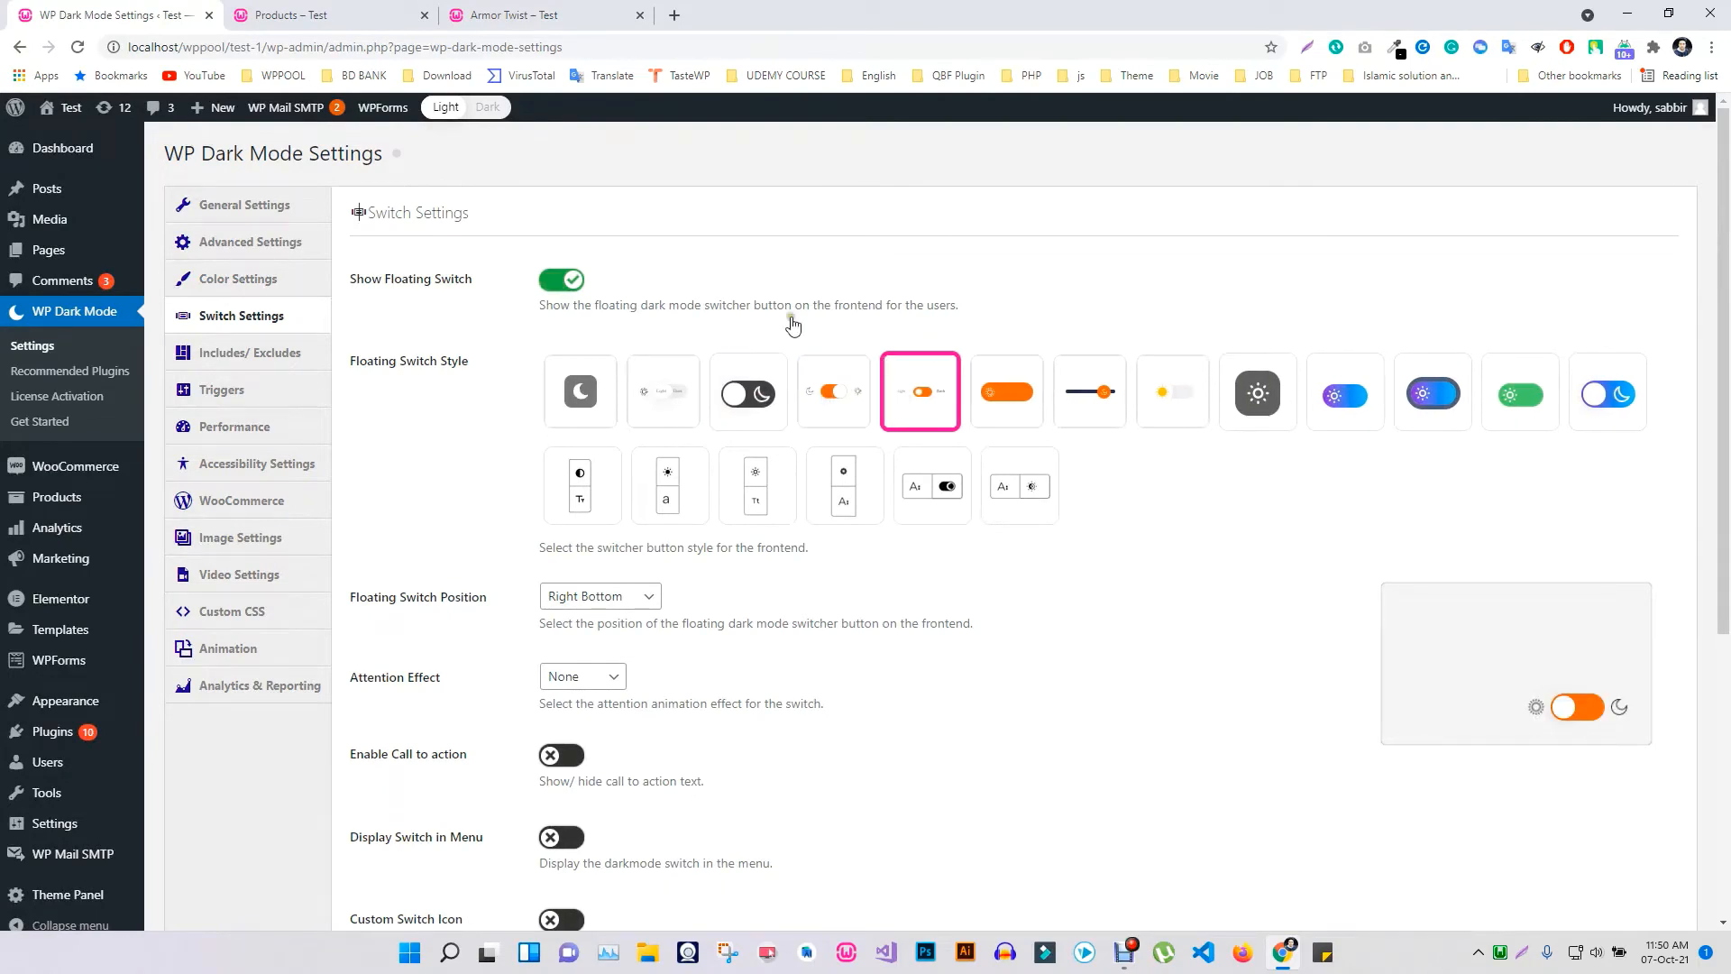
left_click(599, 491)
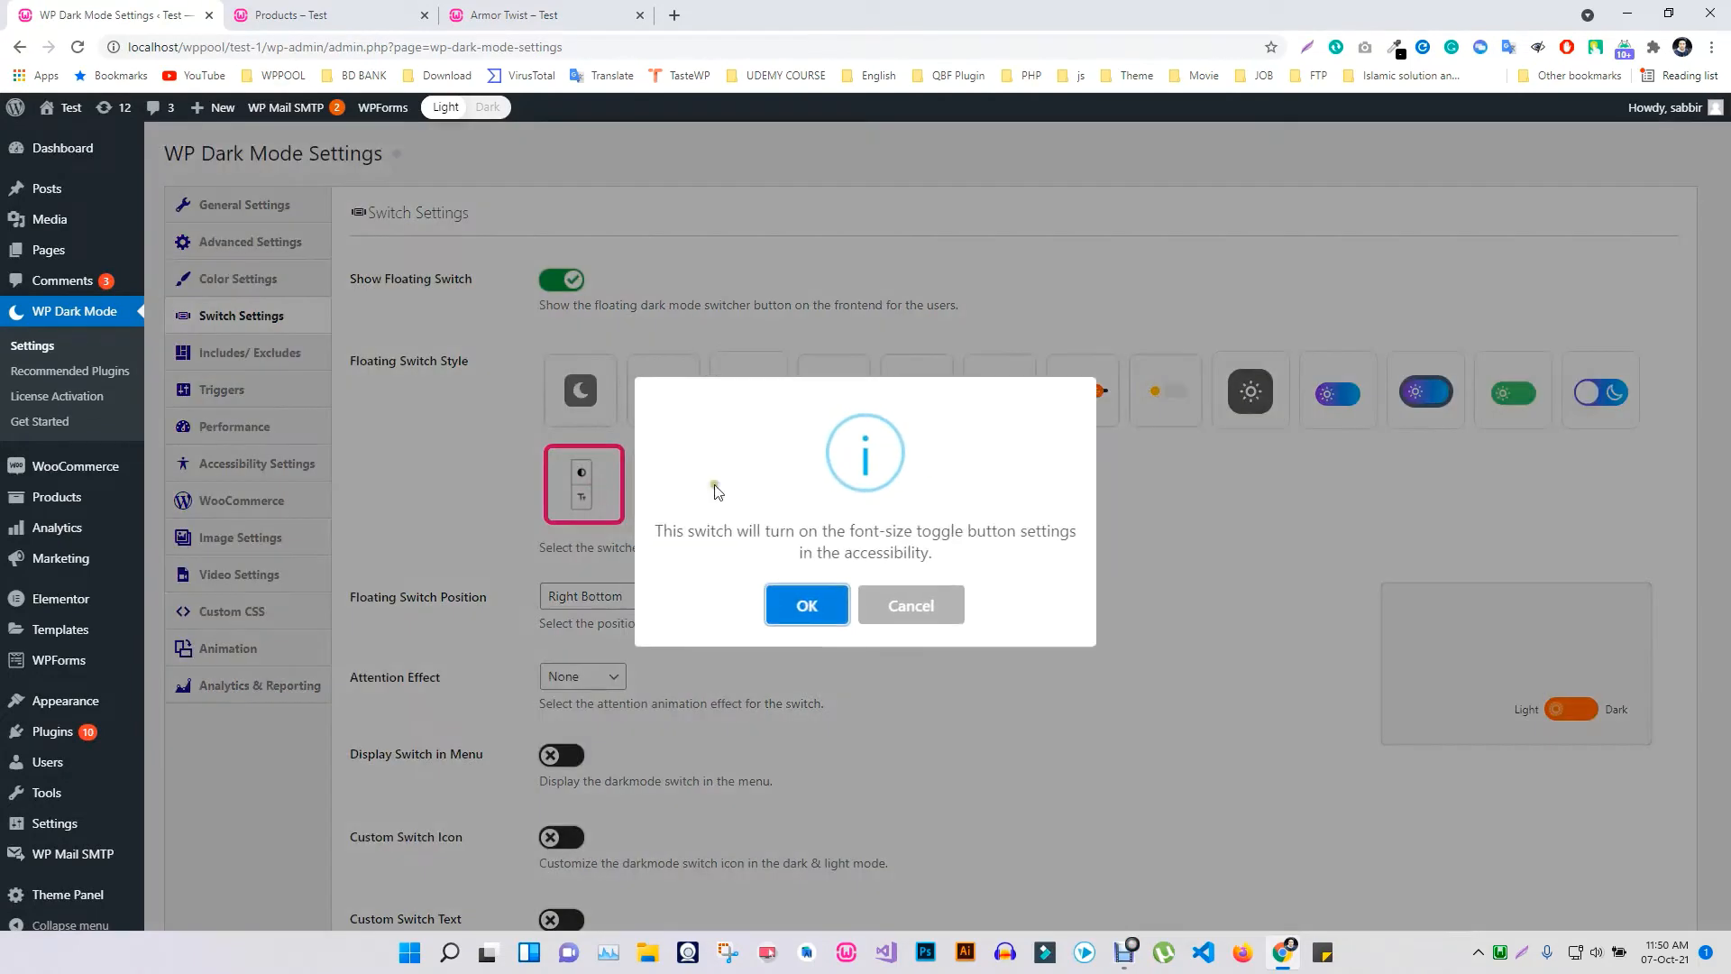
left_click(806, 609)
scroll(1470, 721, "down", 5)
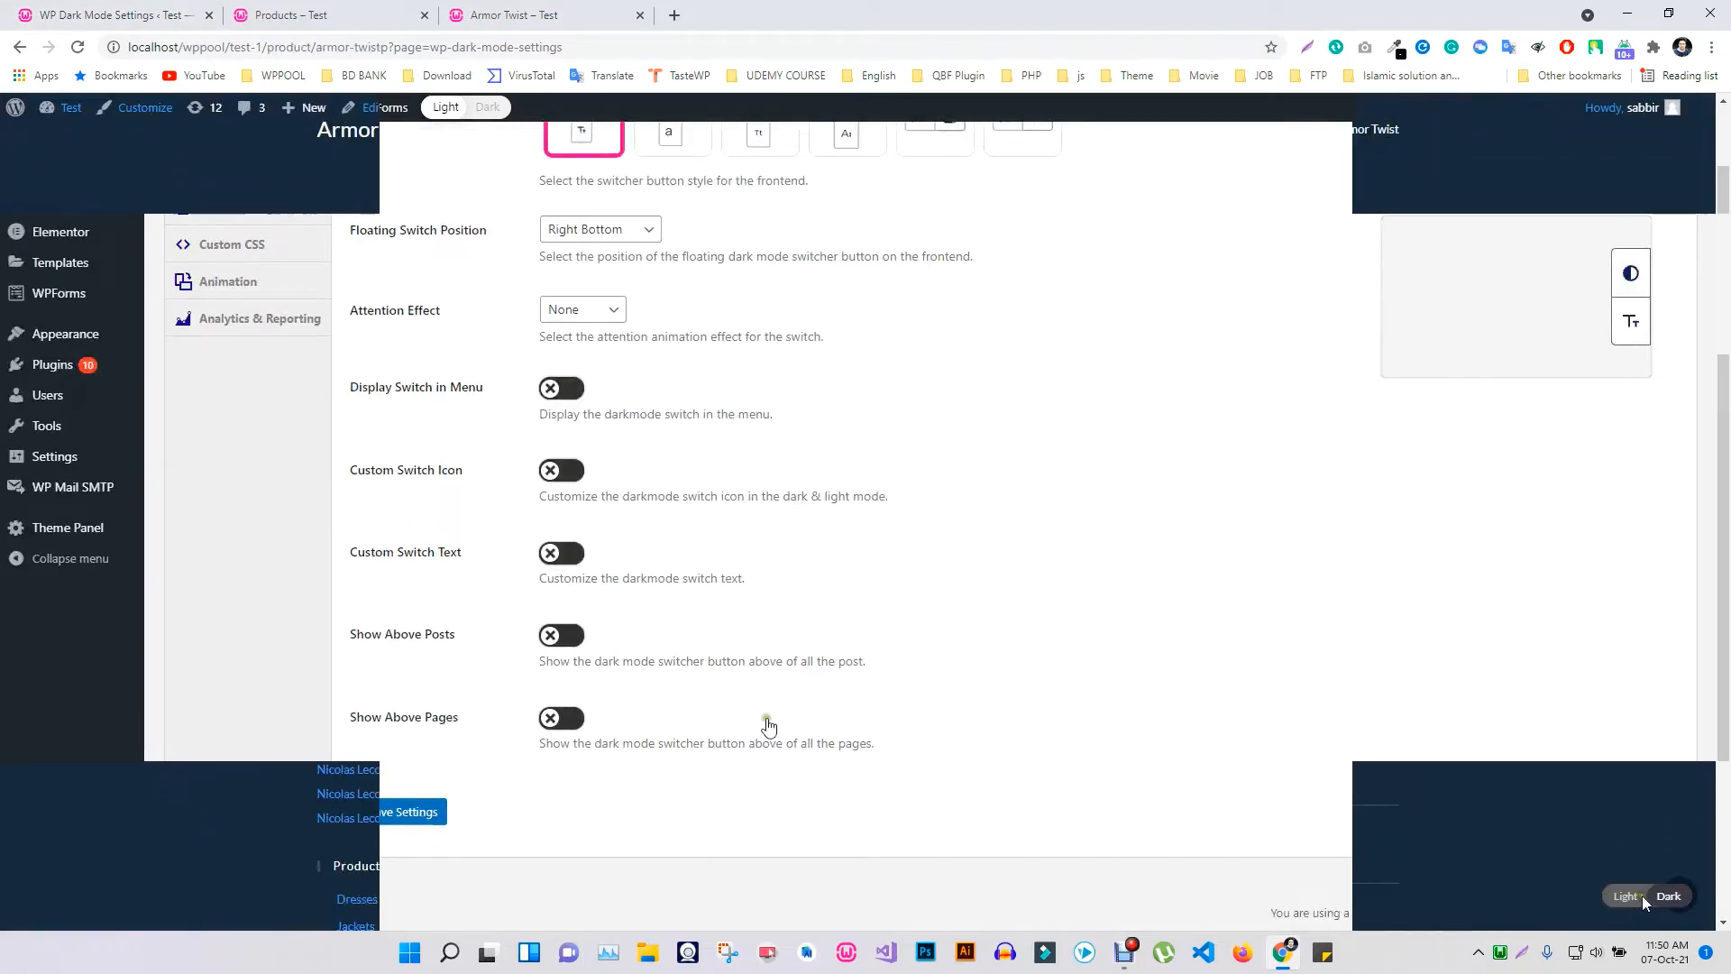
Reload the Armor Twist page, test the floating switch's dark mode and font-size toggles, and return to the plugin settings
key("F5")
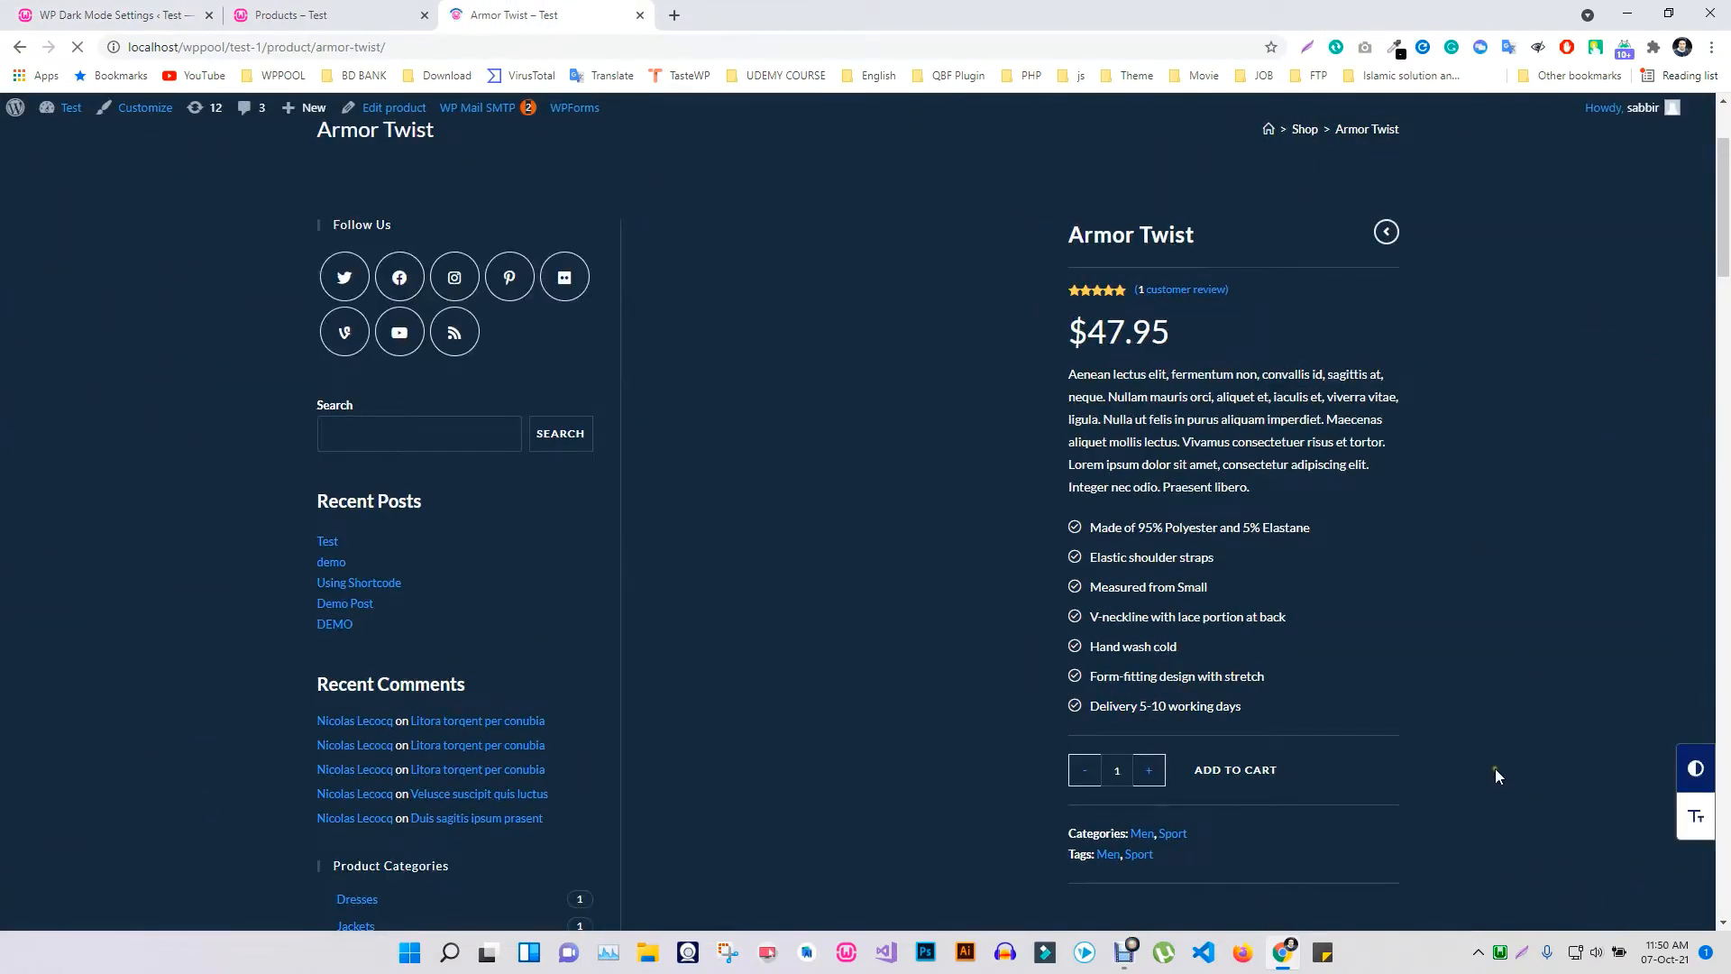
left_click(1691, 767)
left_click(1691, 767)
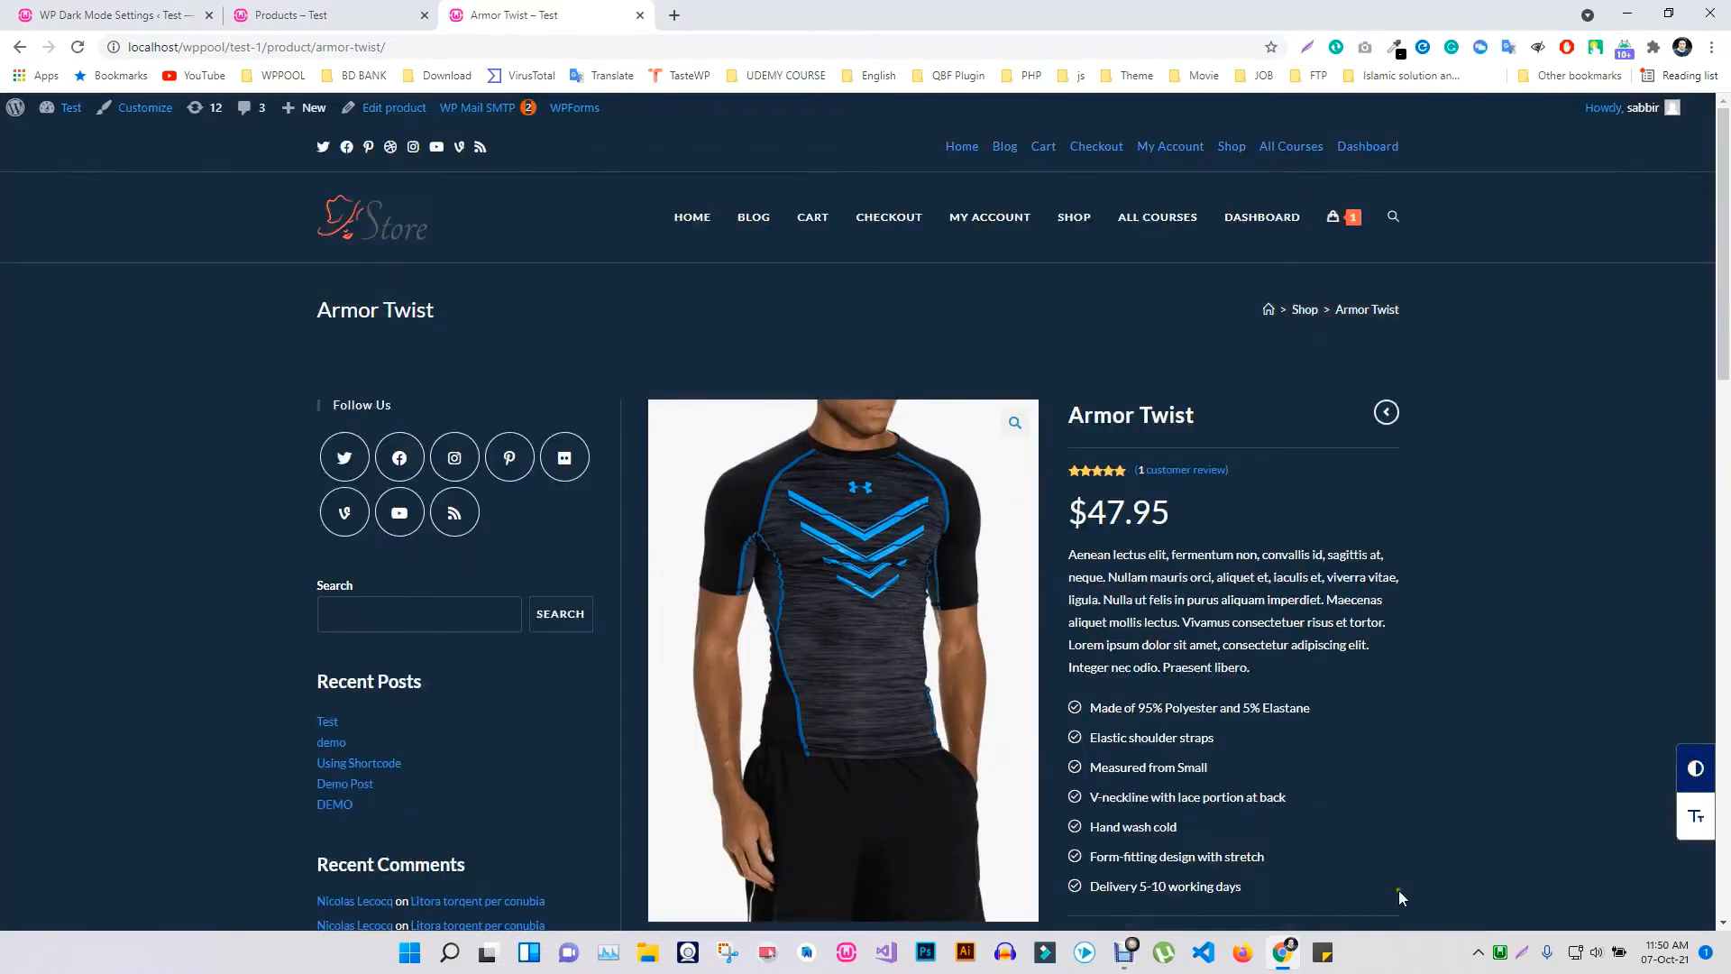
left_click(1682, 826)
scroll(1318, 798, "down", 10)
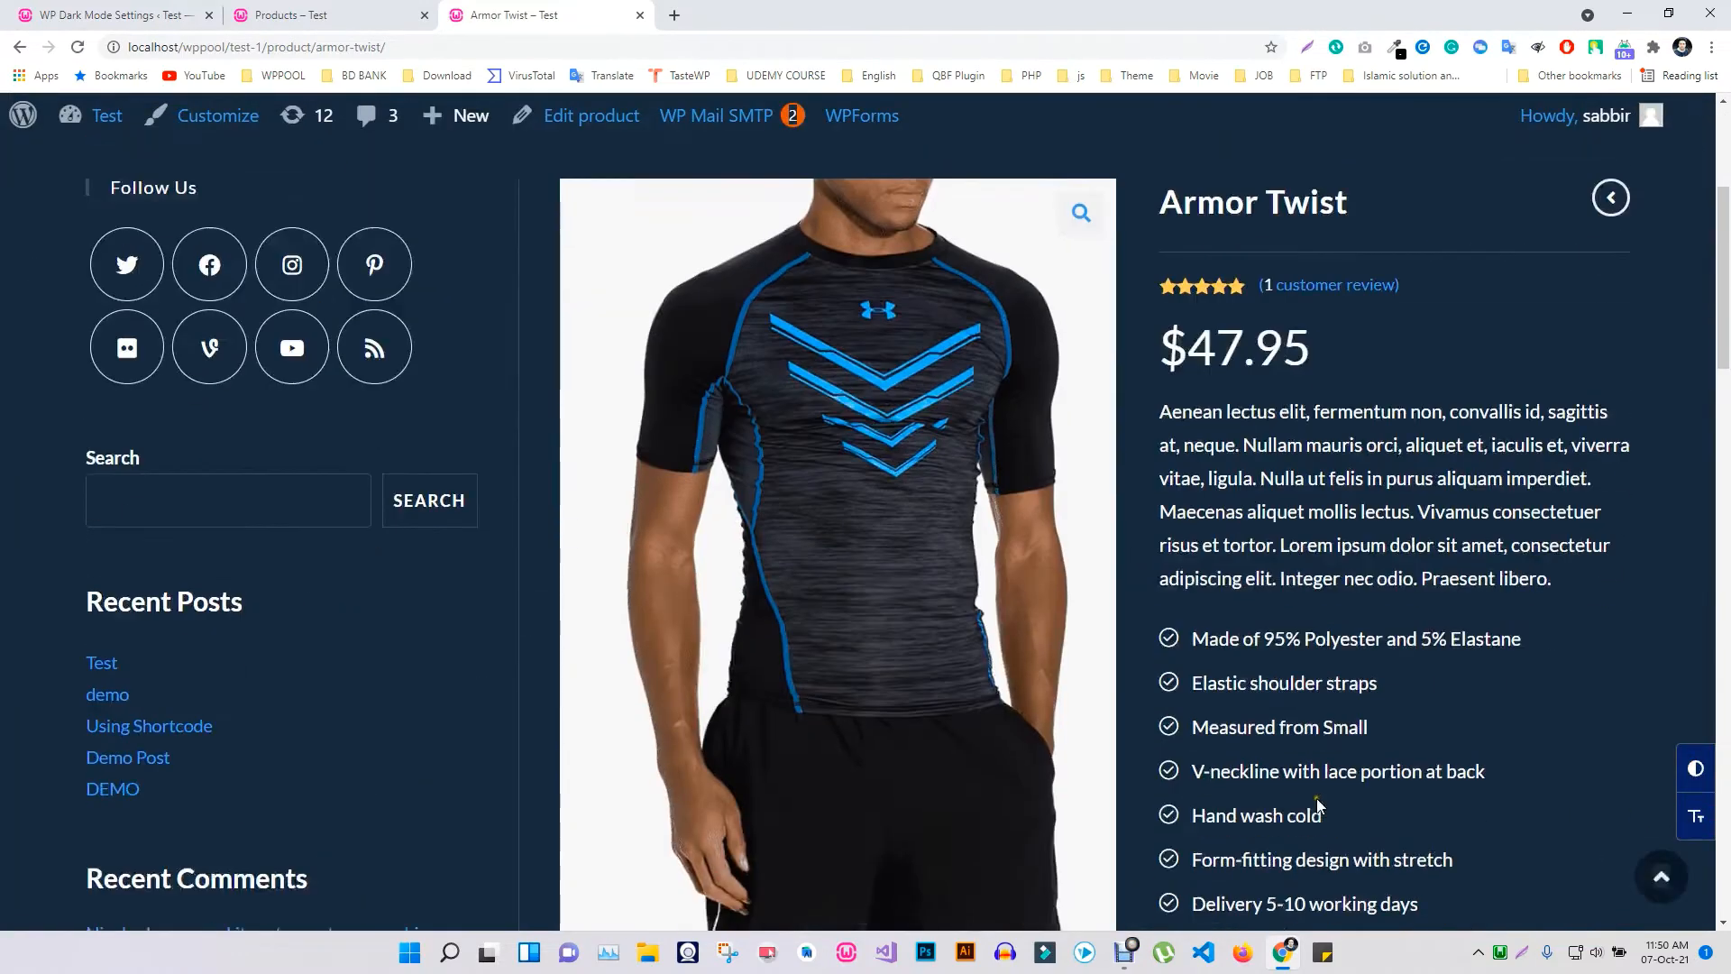
scroll(1325, 797, "up", 10)
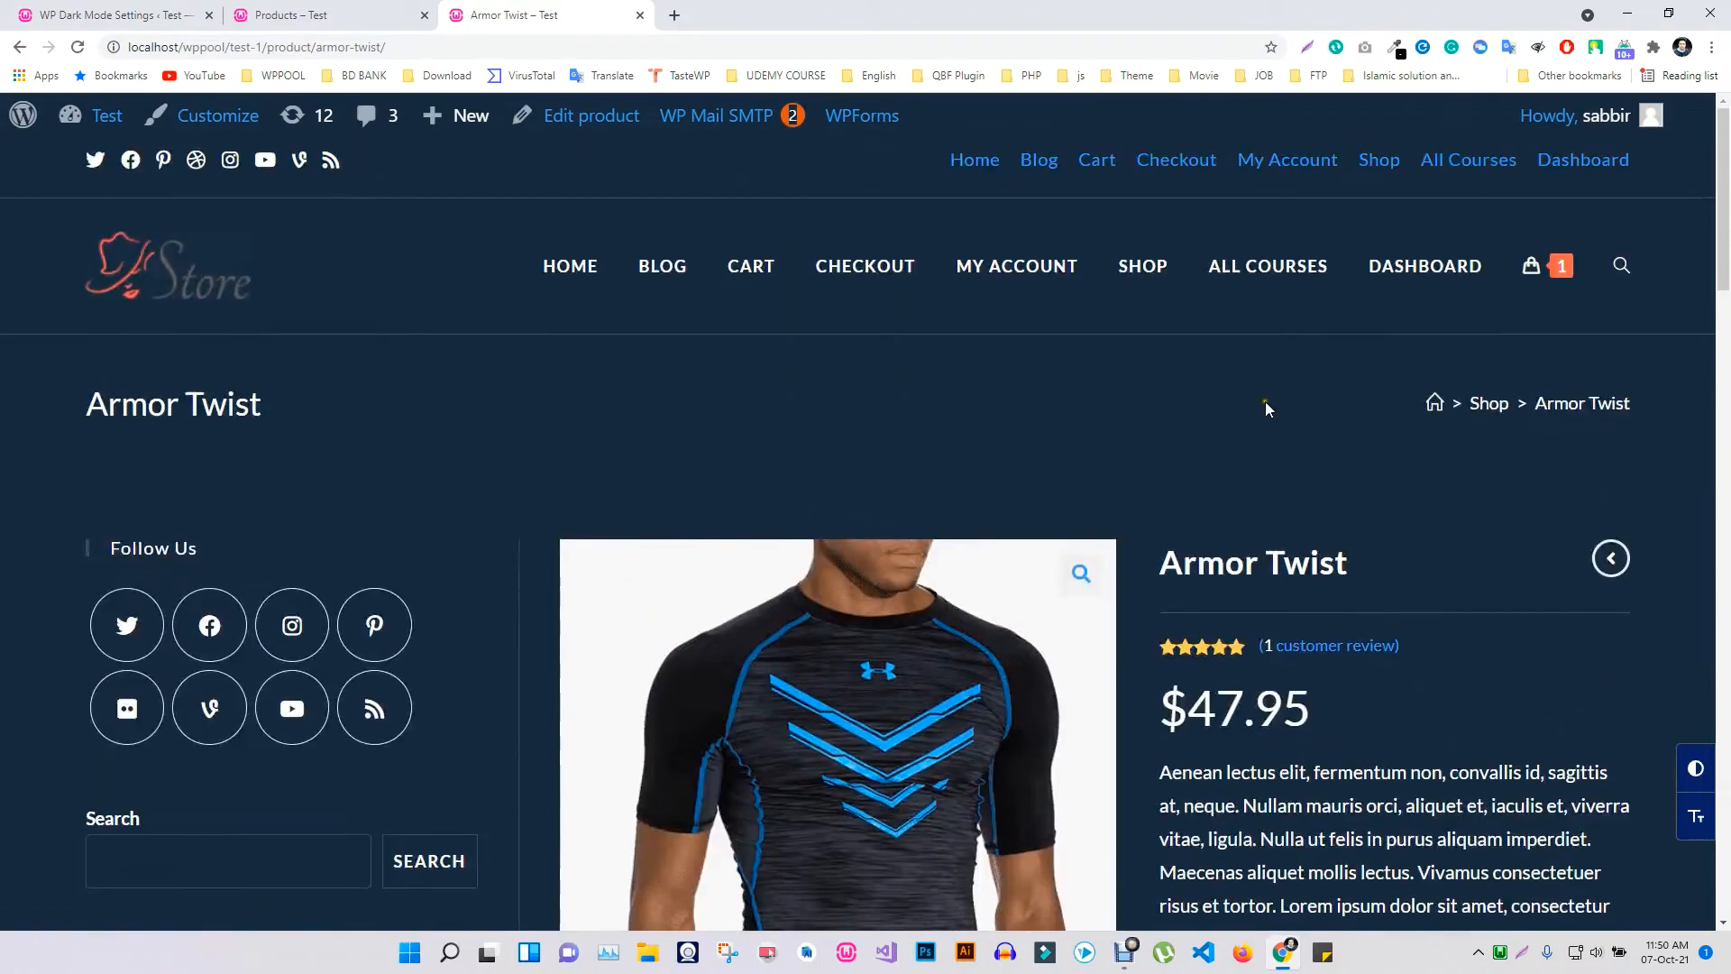
left_click(1695, 822)
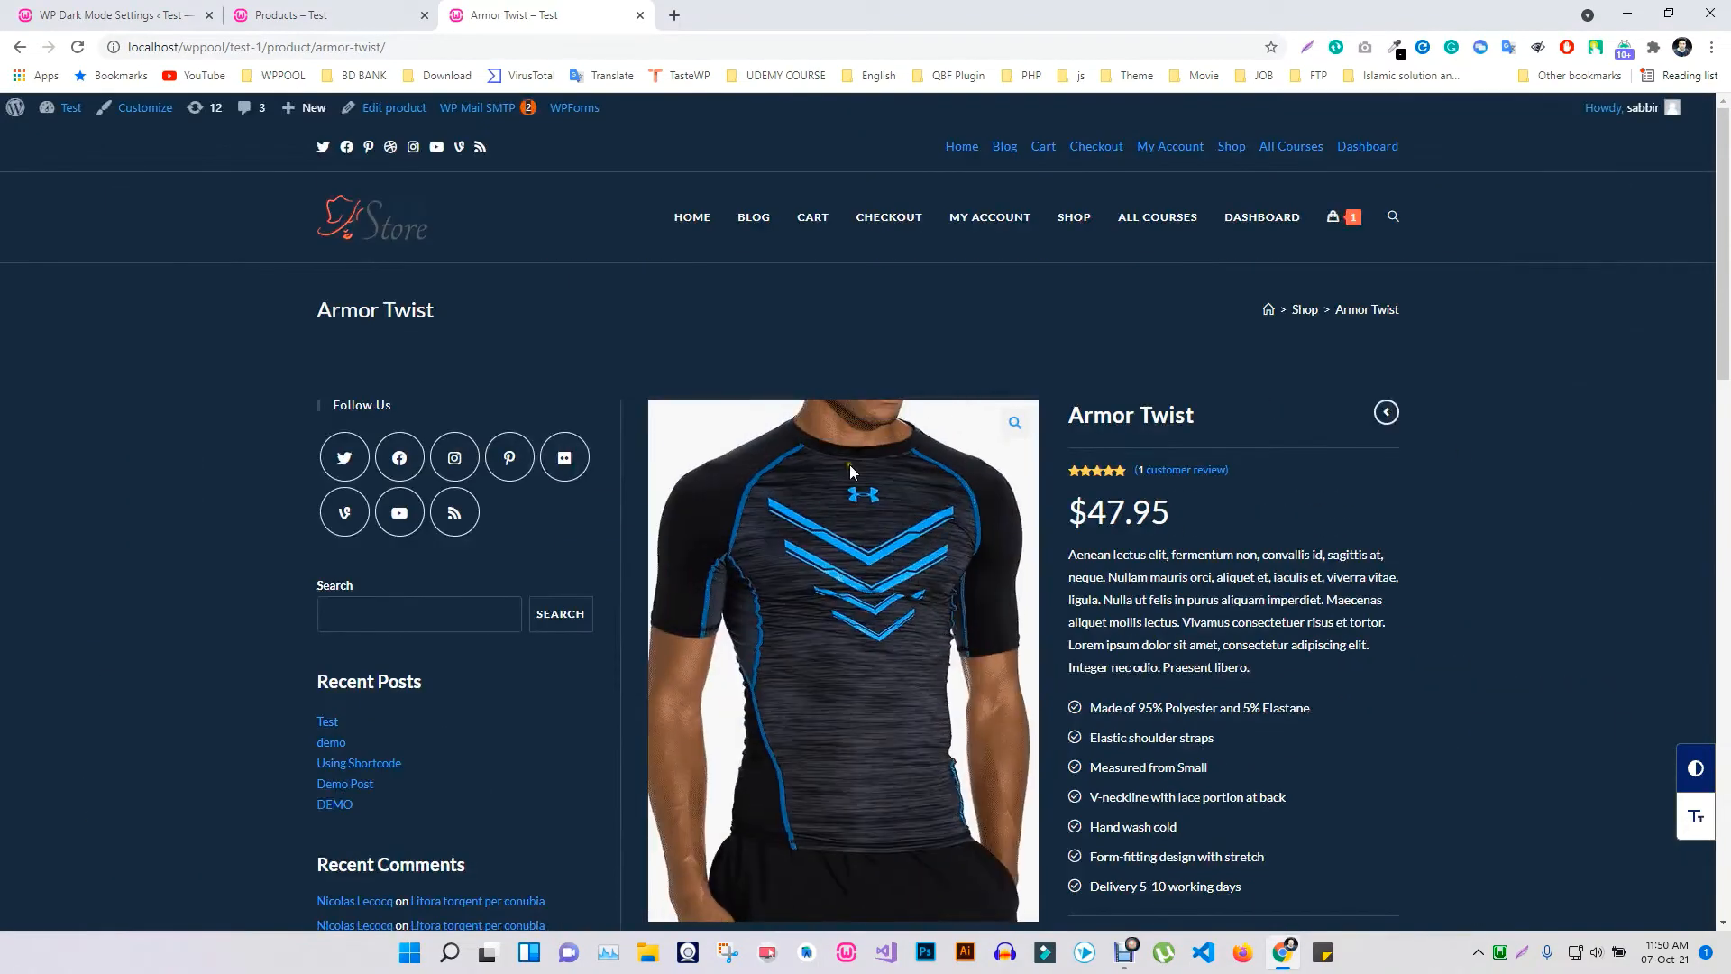
left_click(216, 7)
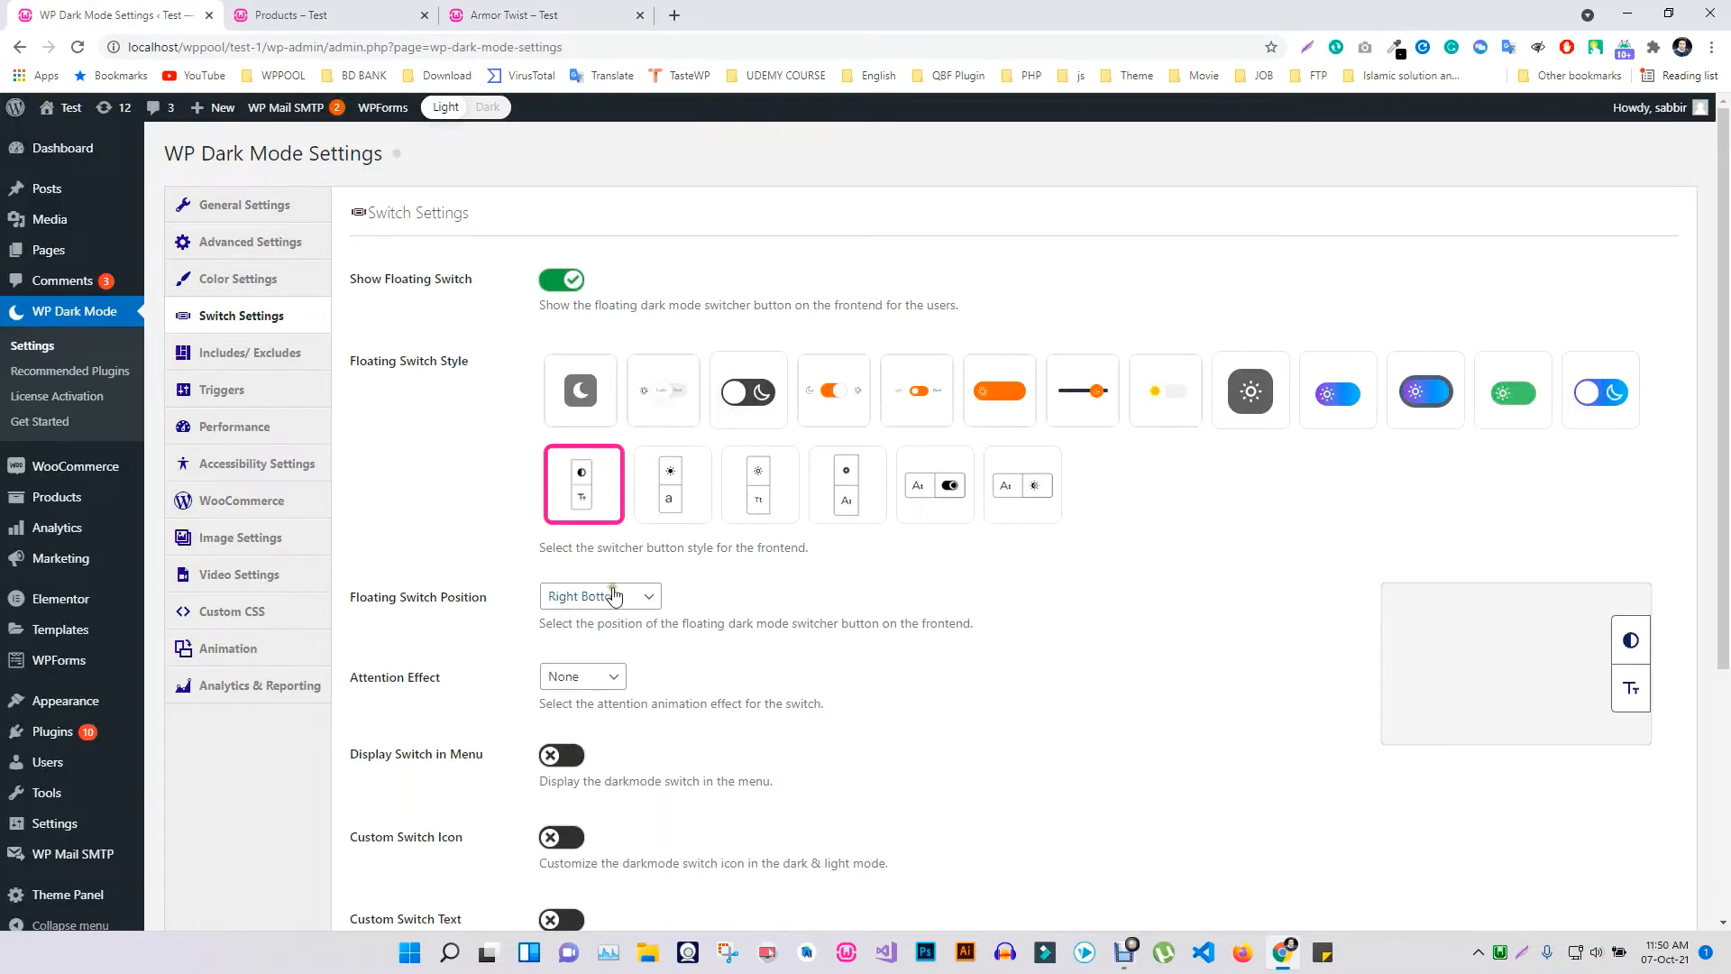
Enable Custom Switch Icon, try the sun and moon images in the media library, and close the library
scroll(613, 595, "down", 4)
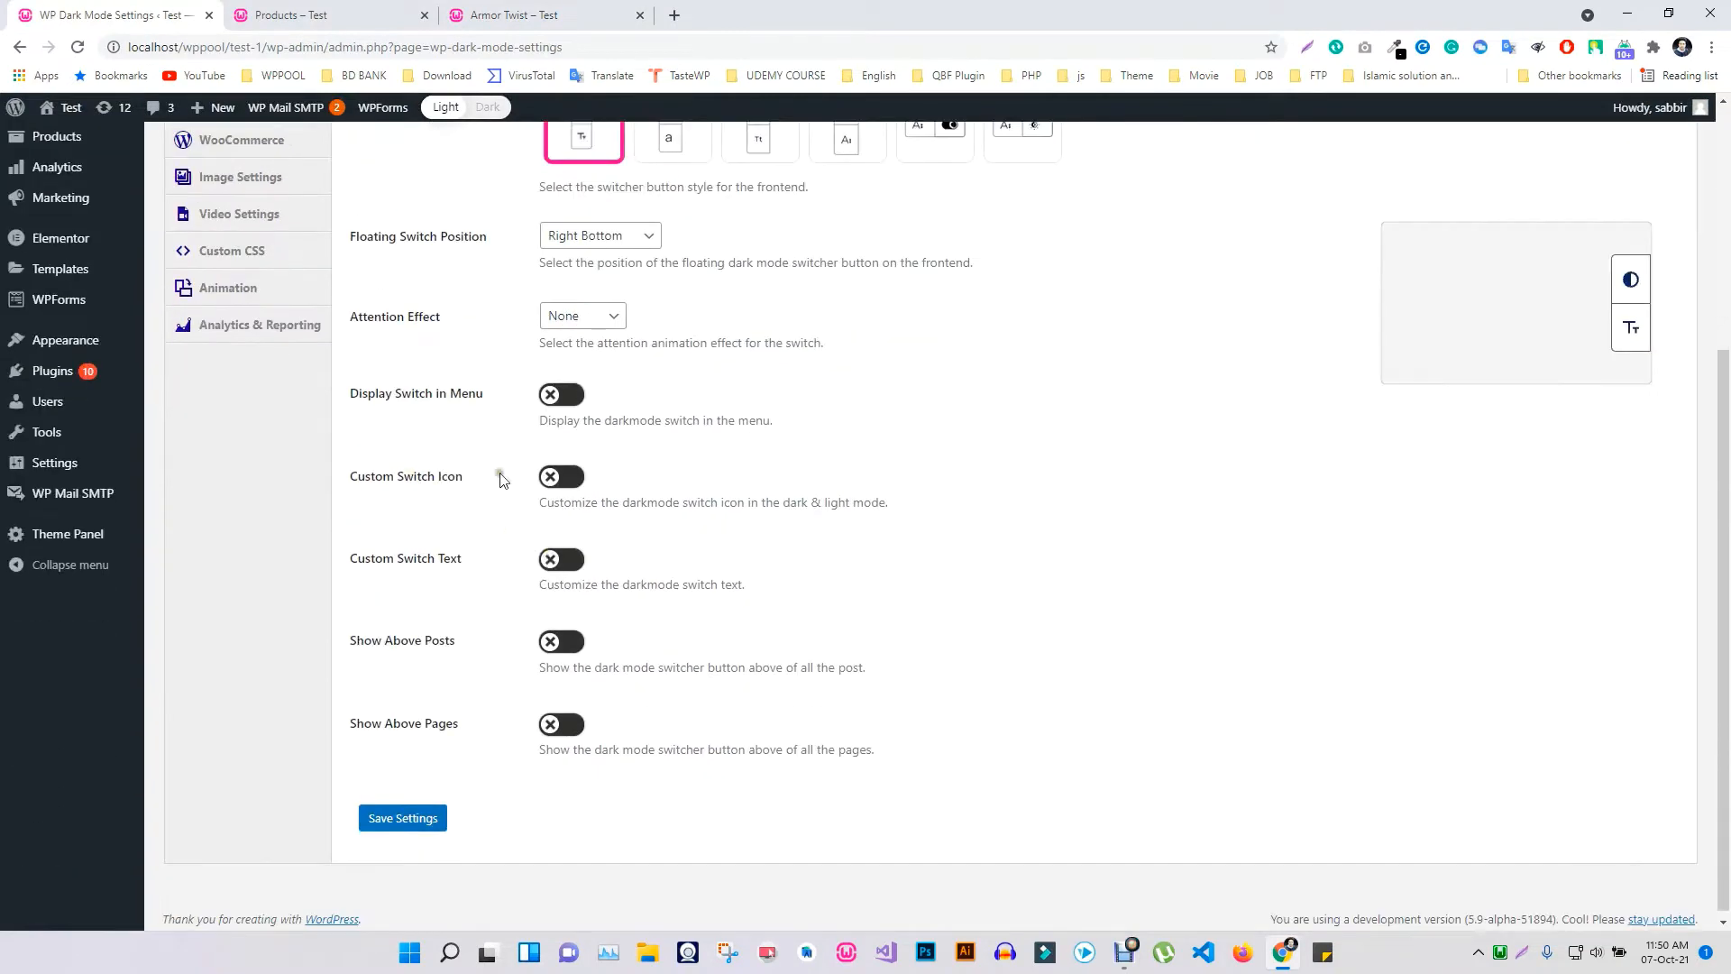
left_click(553, 478)
left_click(896, 557)
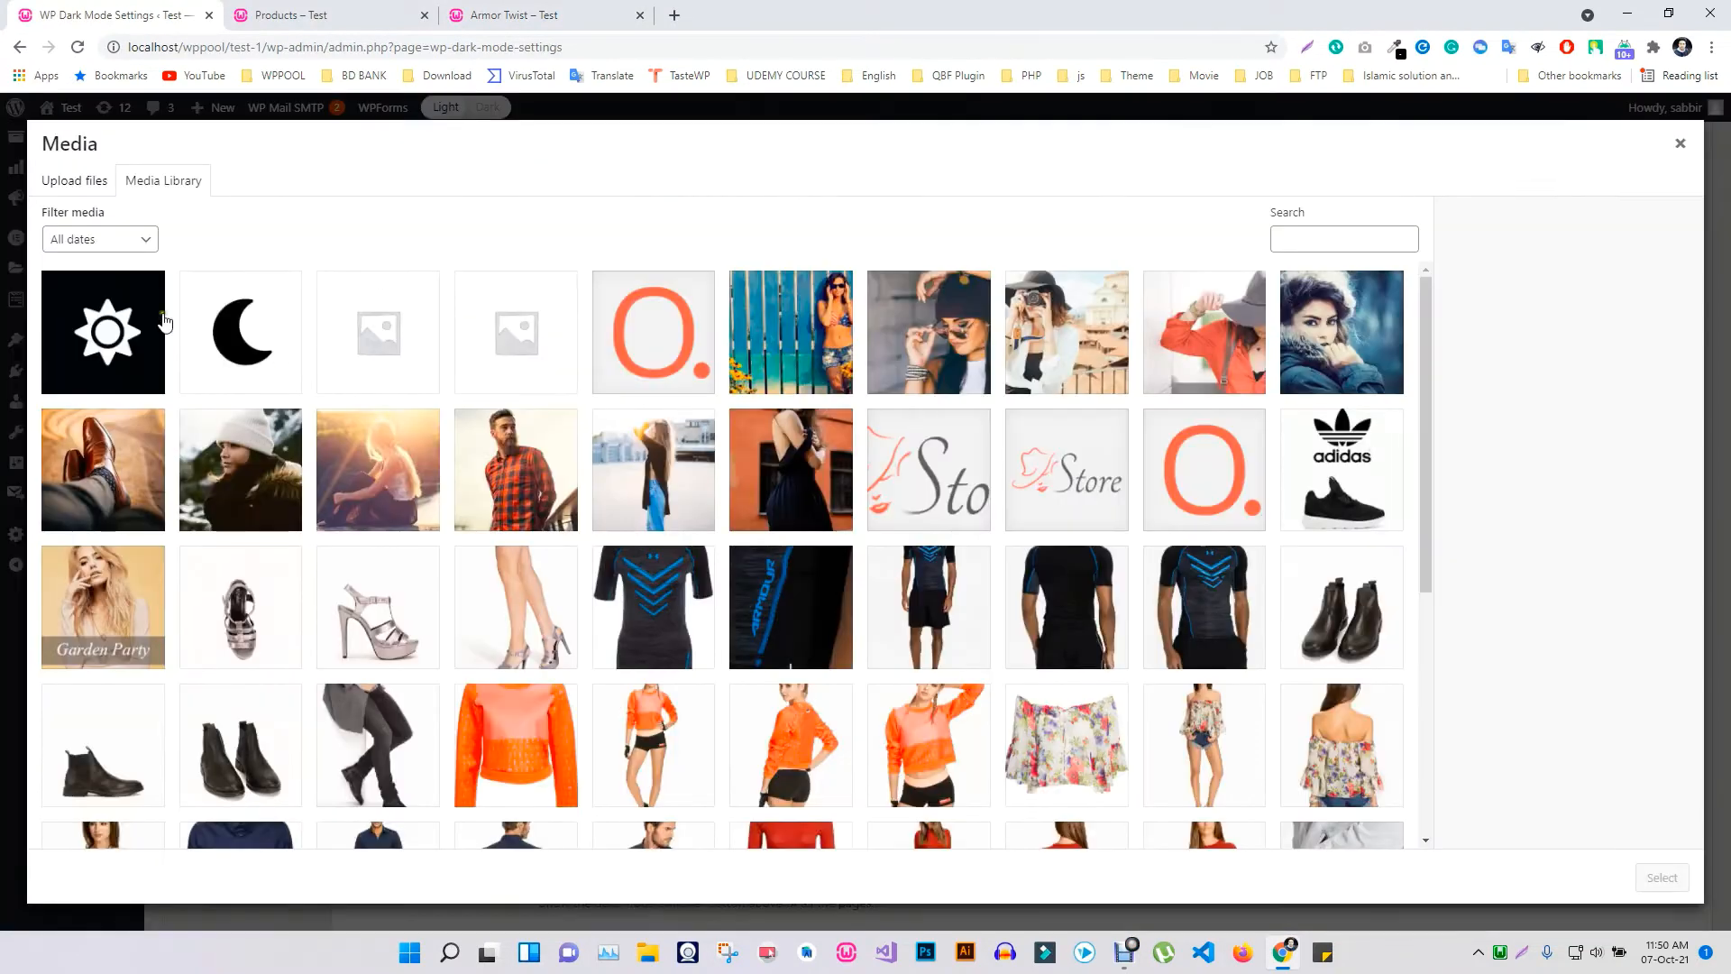
left_click(130, 341)
left_click(230, 331)
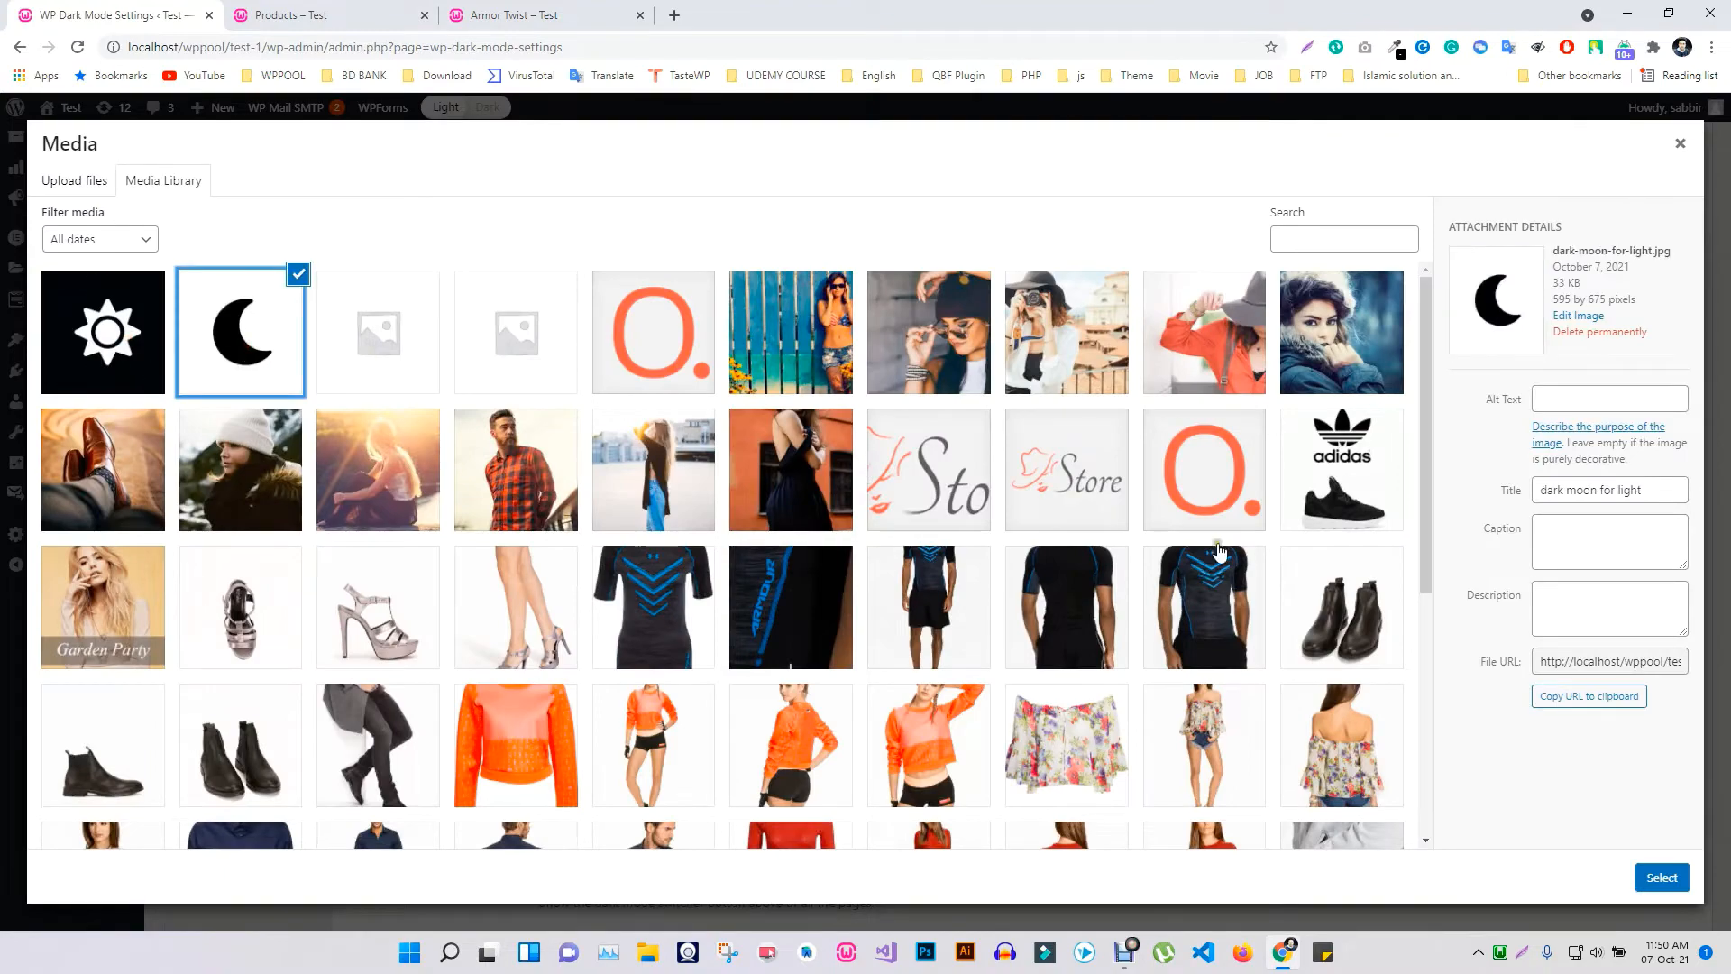
left_click(1676, 155)
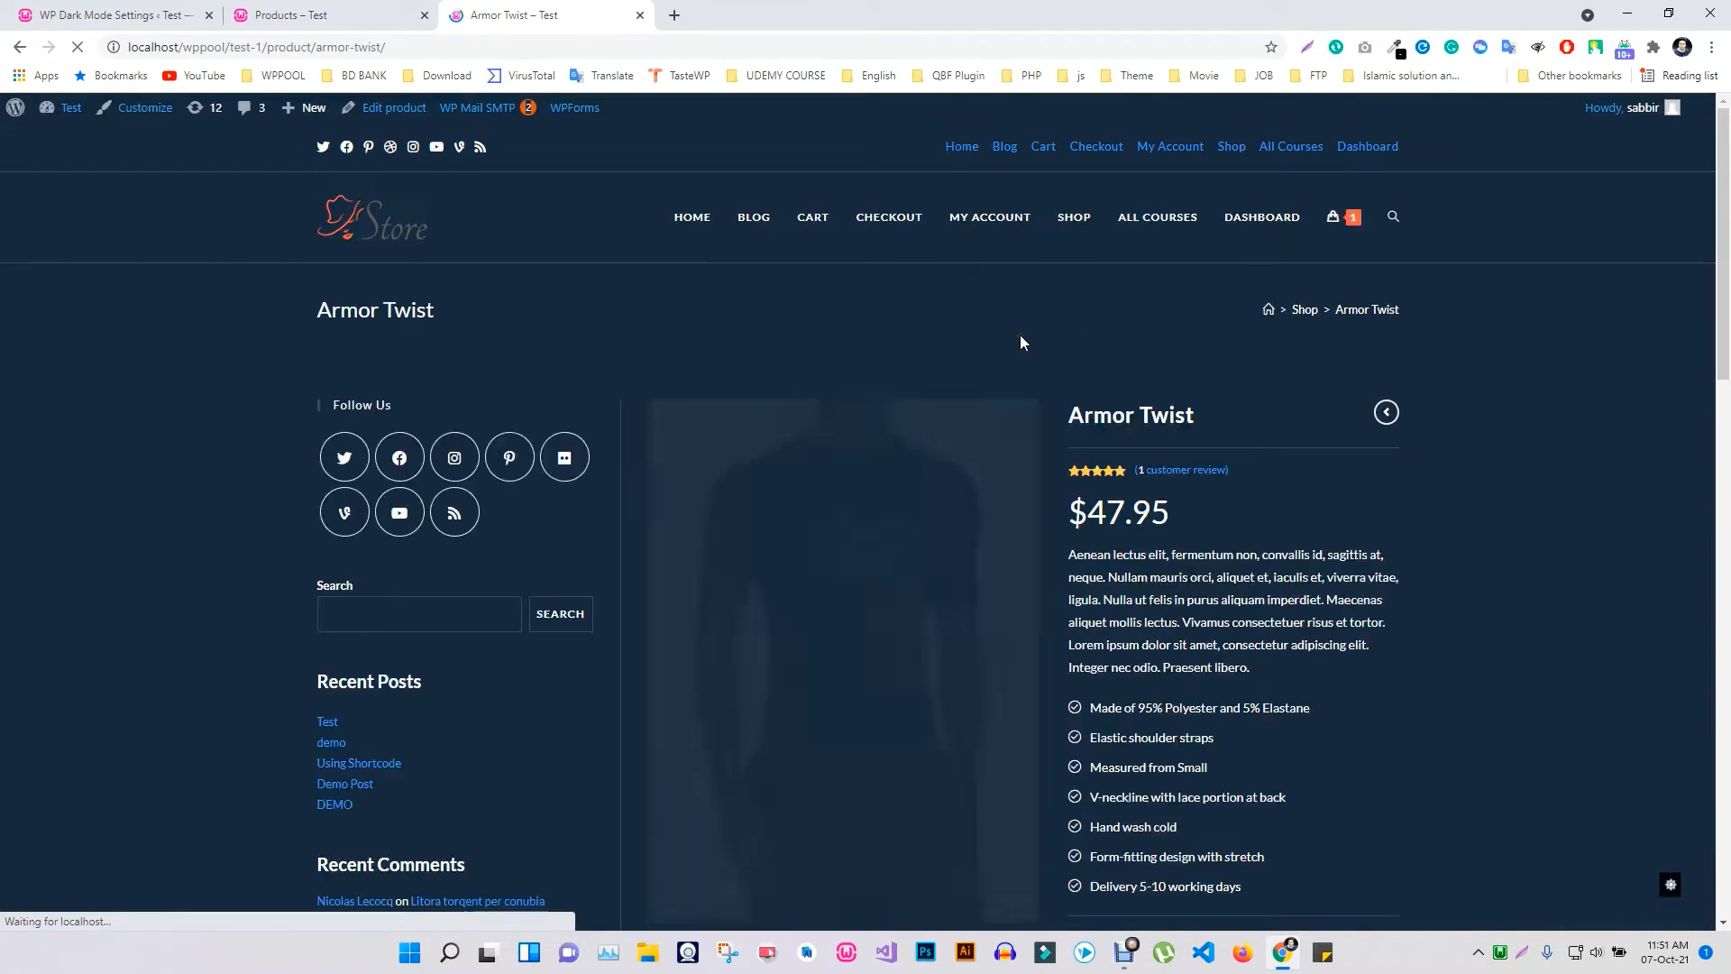
Test the custom switch icon on the product page by toggling dark mode off and on, and return to the settings
left_click(1669, 889)
scroll(982, 643, "down", 1)
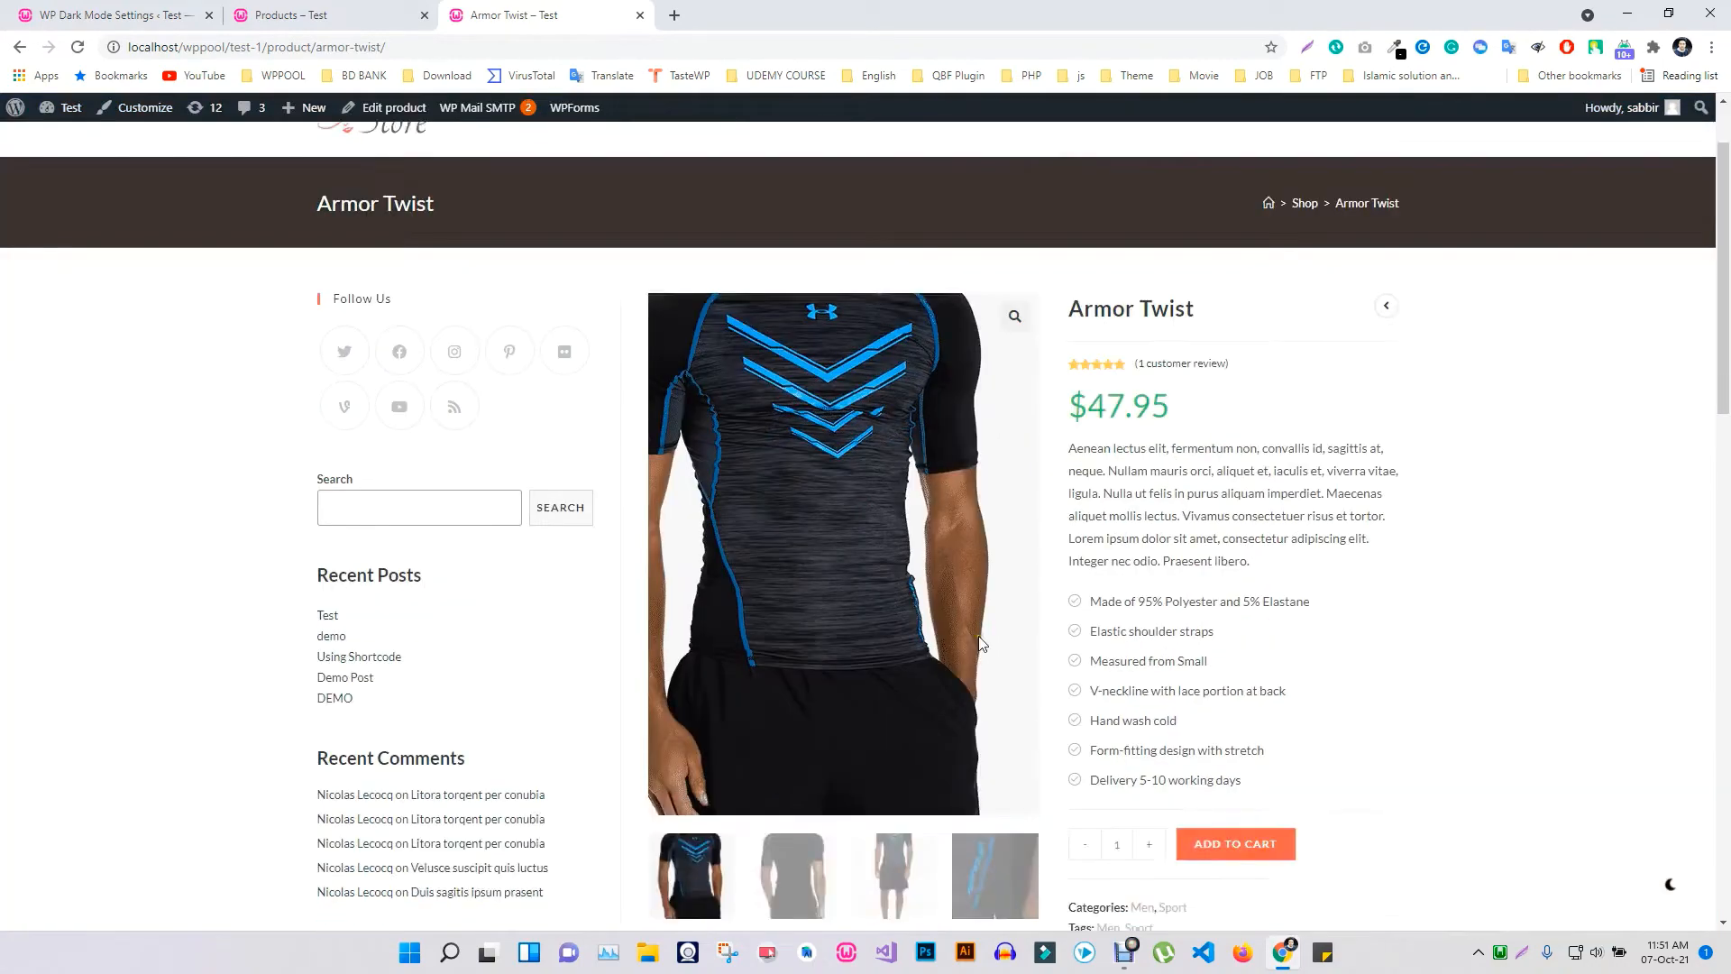
scroll(981, 644, "down", 3)
scroll(1614, 754, "up", 5)
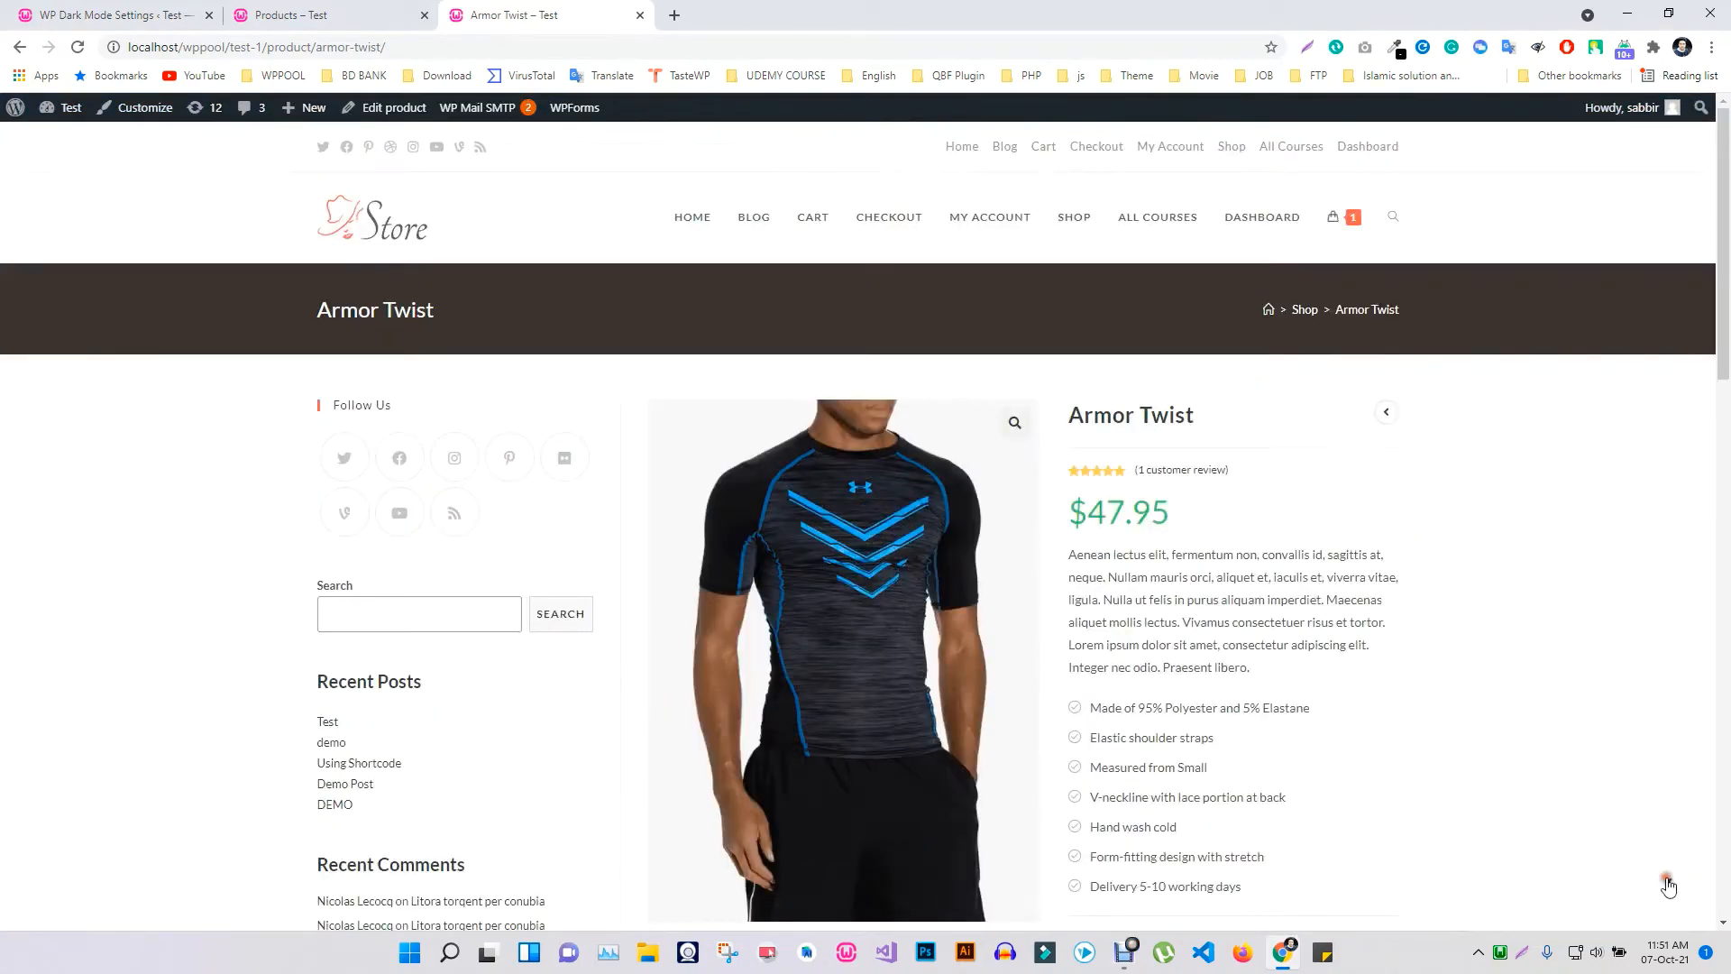
left_click(1669, 886)
key("ctrl+1")
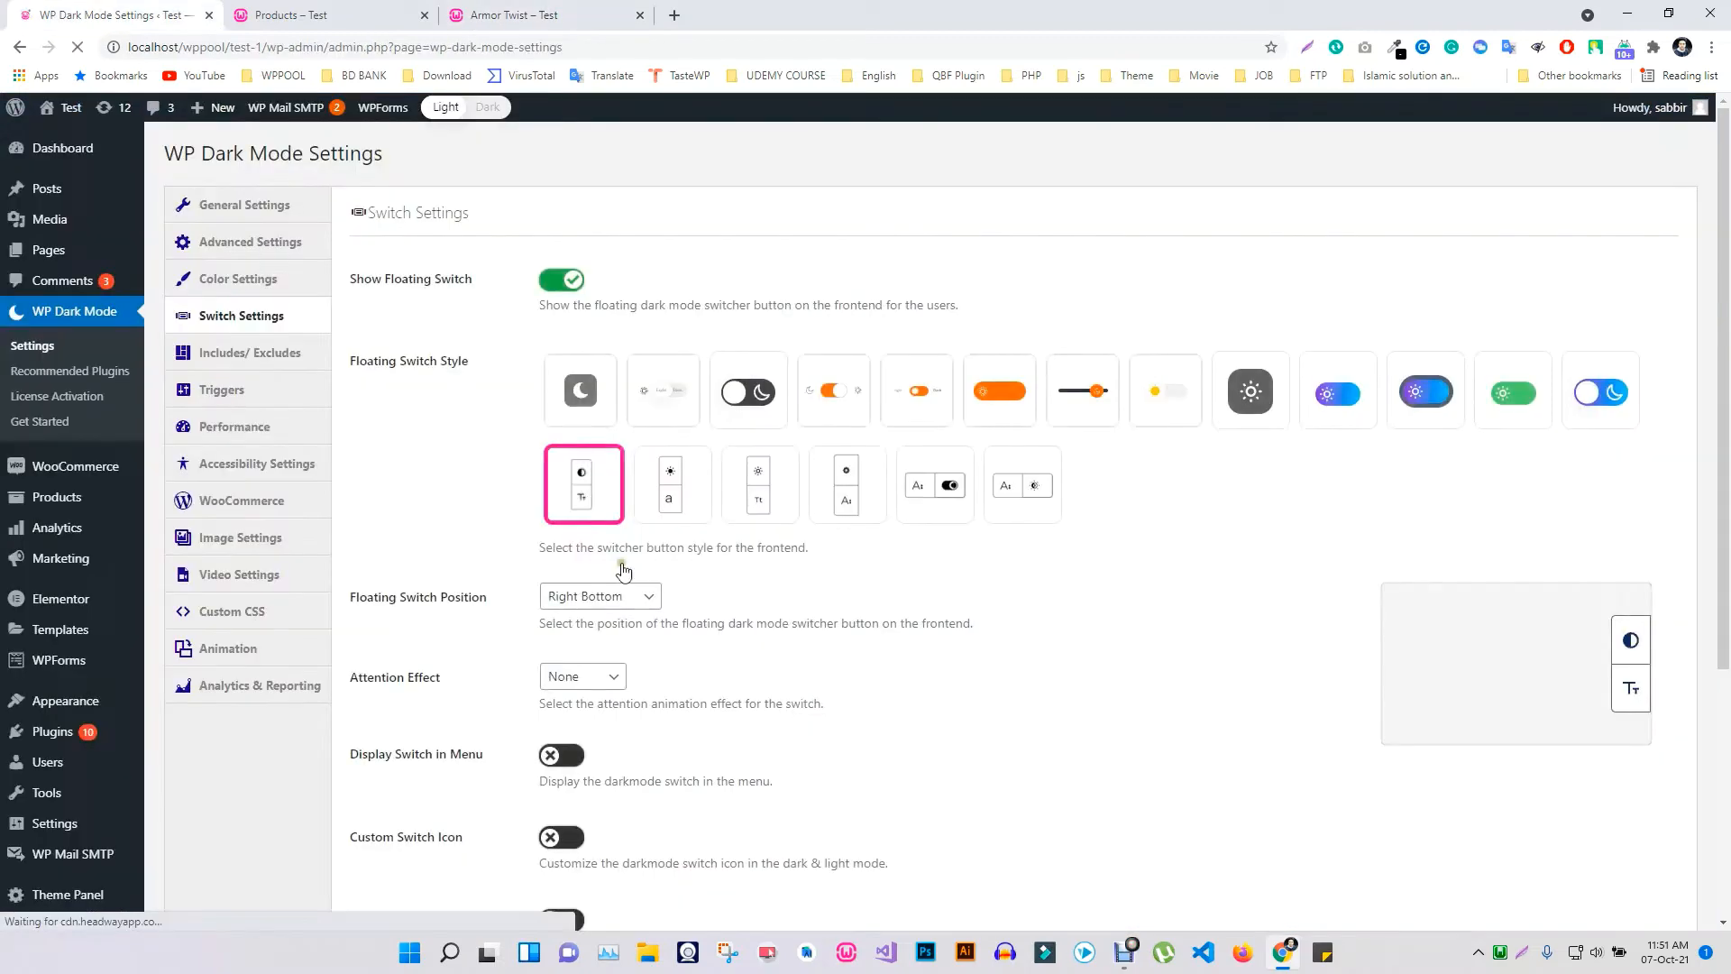
Try the Vibrate and Flicker attention effects, set the floating switch's effect to Shake and save the settings
scroll(622, 569, "down", 2)
left_click(582, 495)
left_click(580, 553)
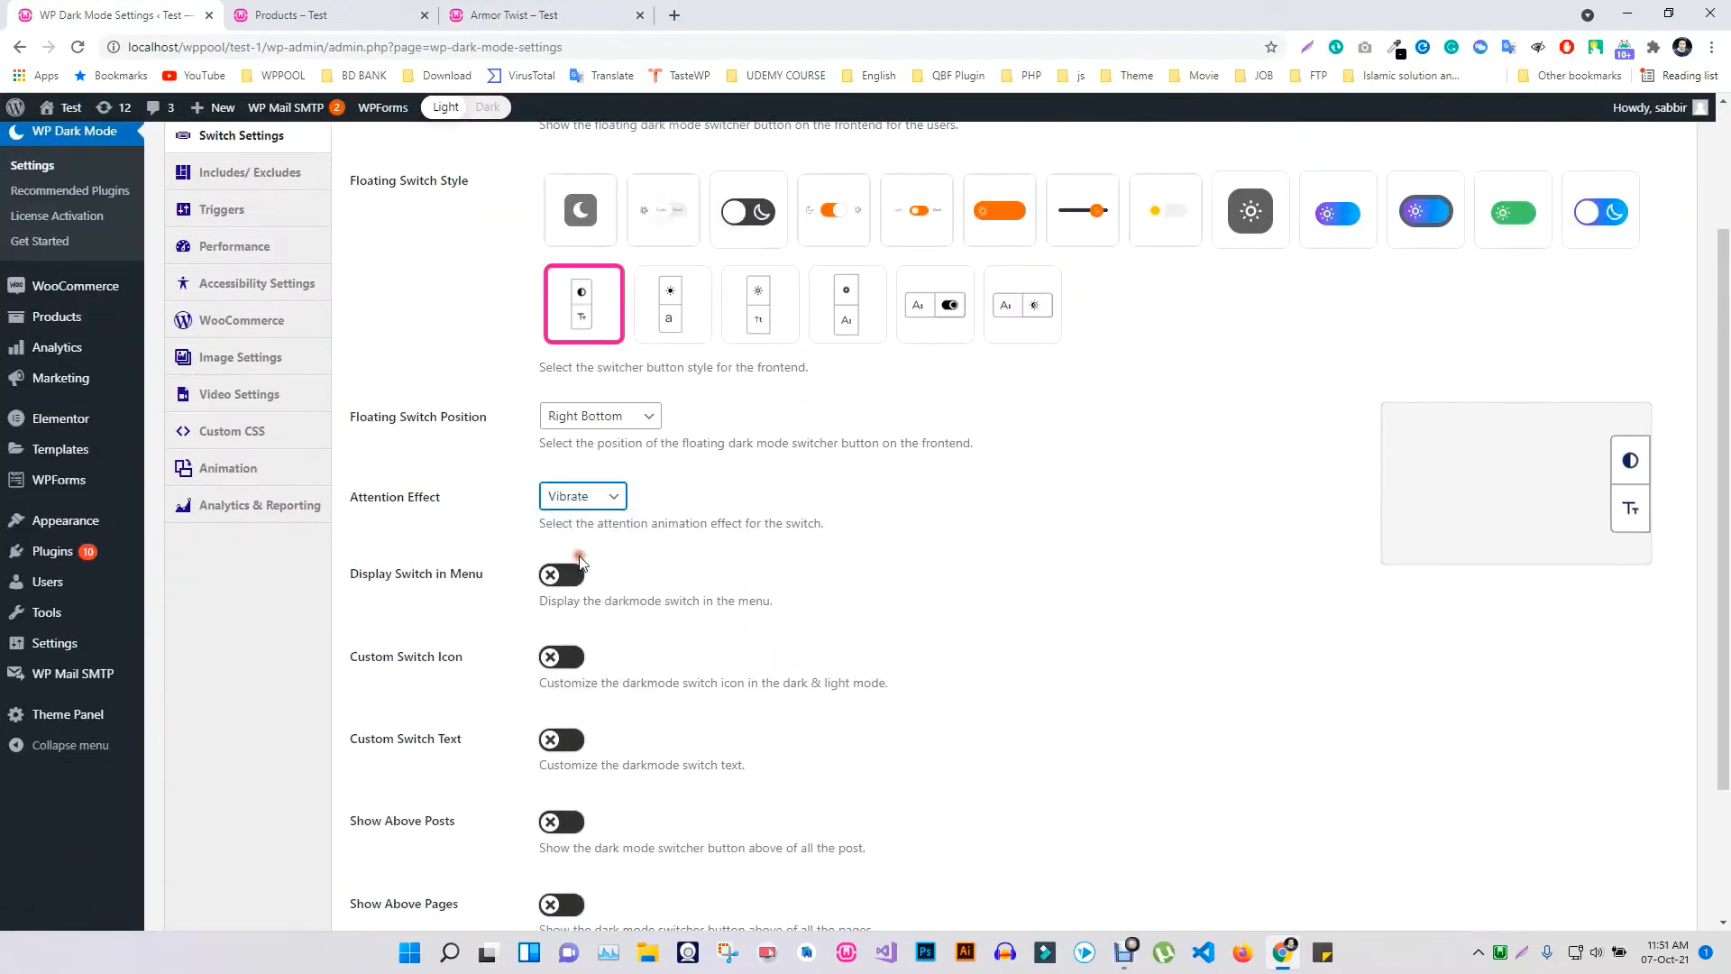
left_click(605, 503)
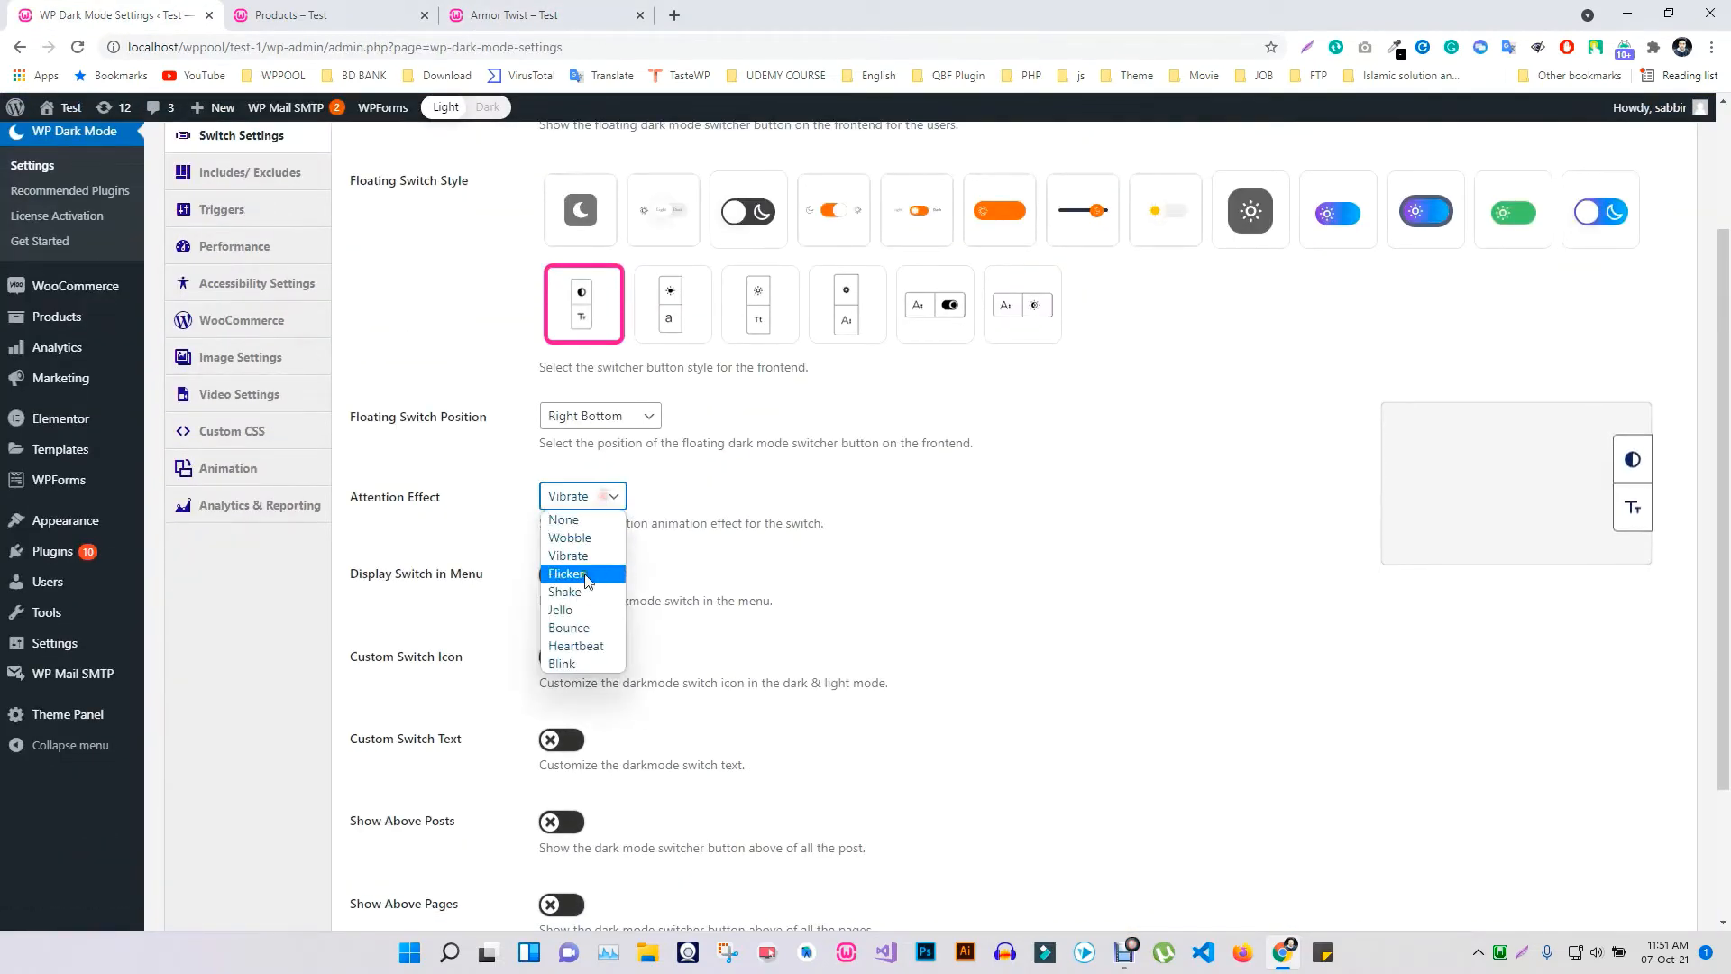
left_click(582, 571)
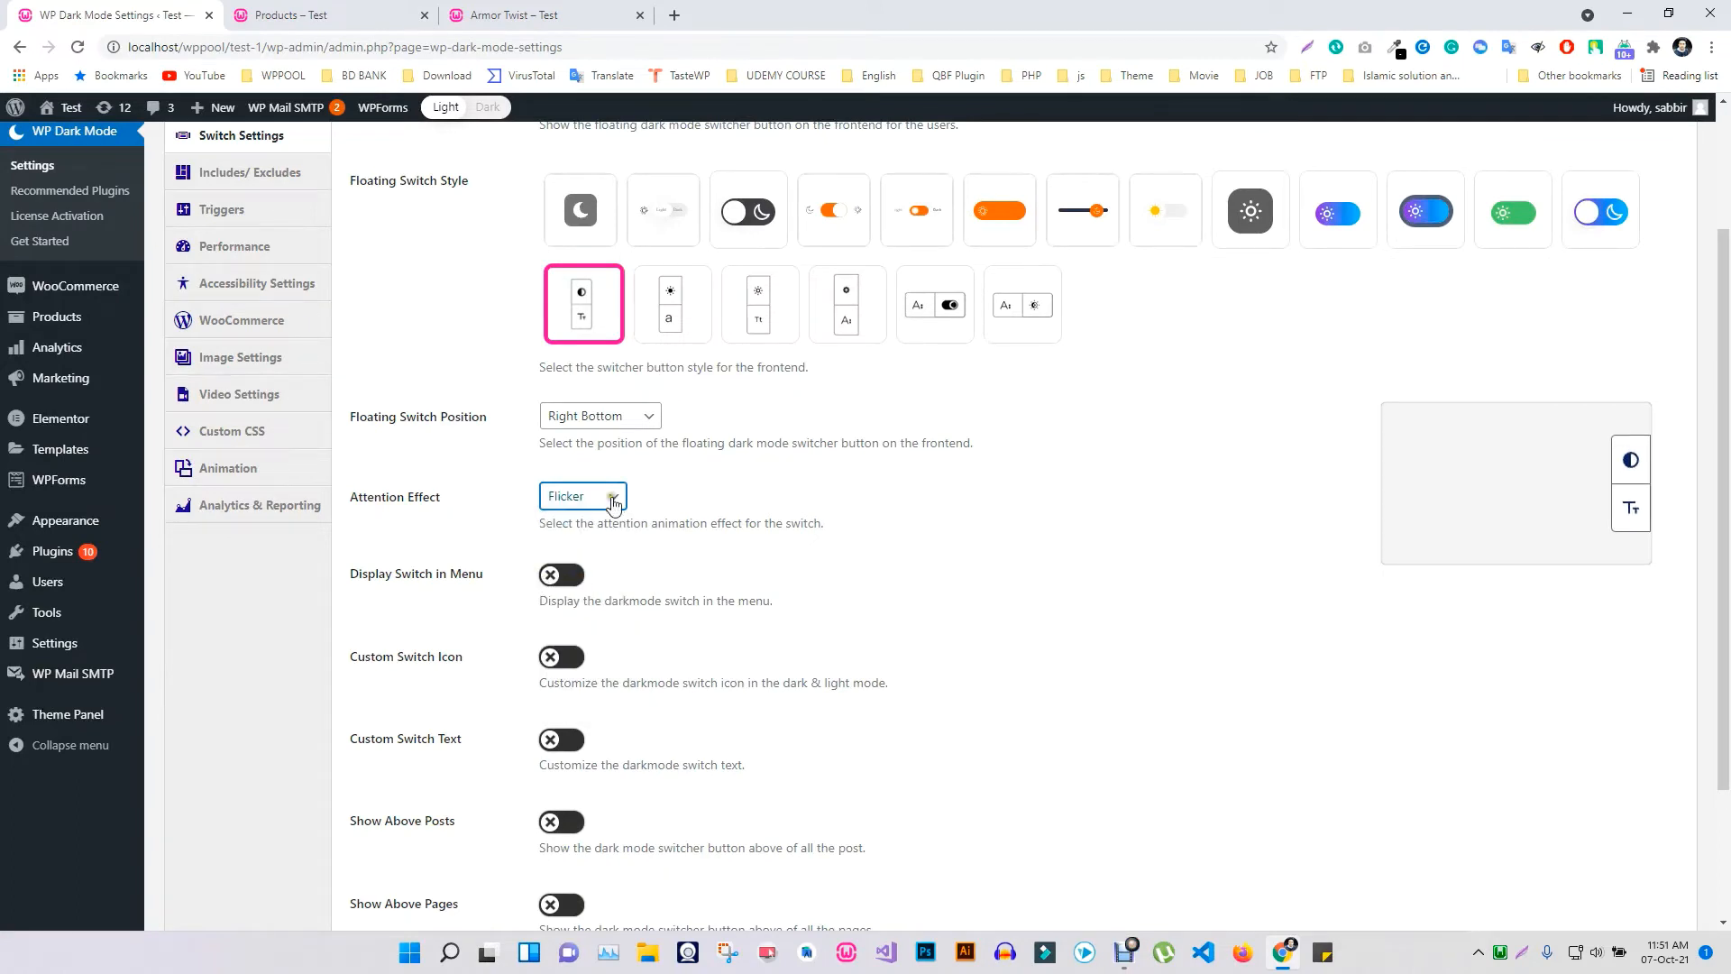
left_click(613, 499)
left_click(576, 597)
scroll(522, 620, "down", 2)
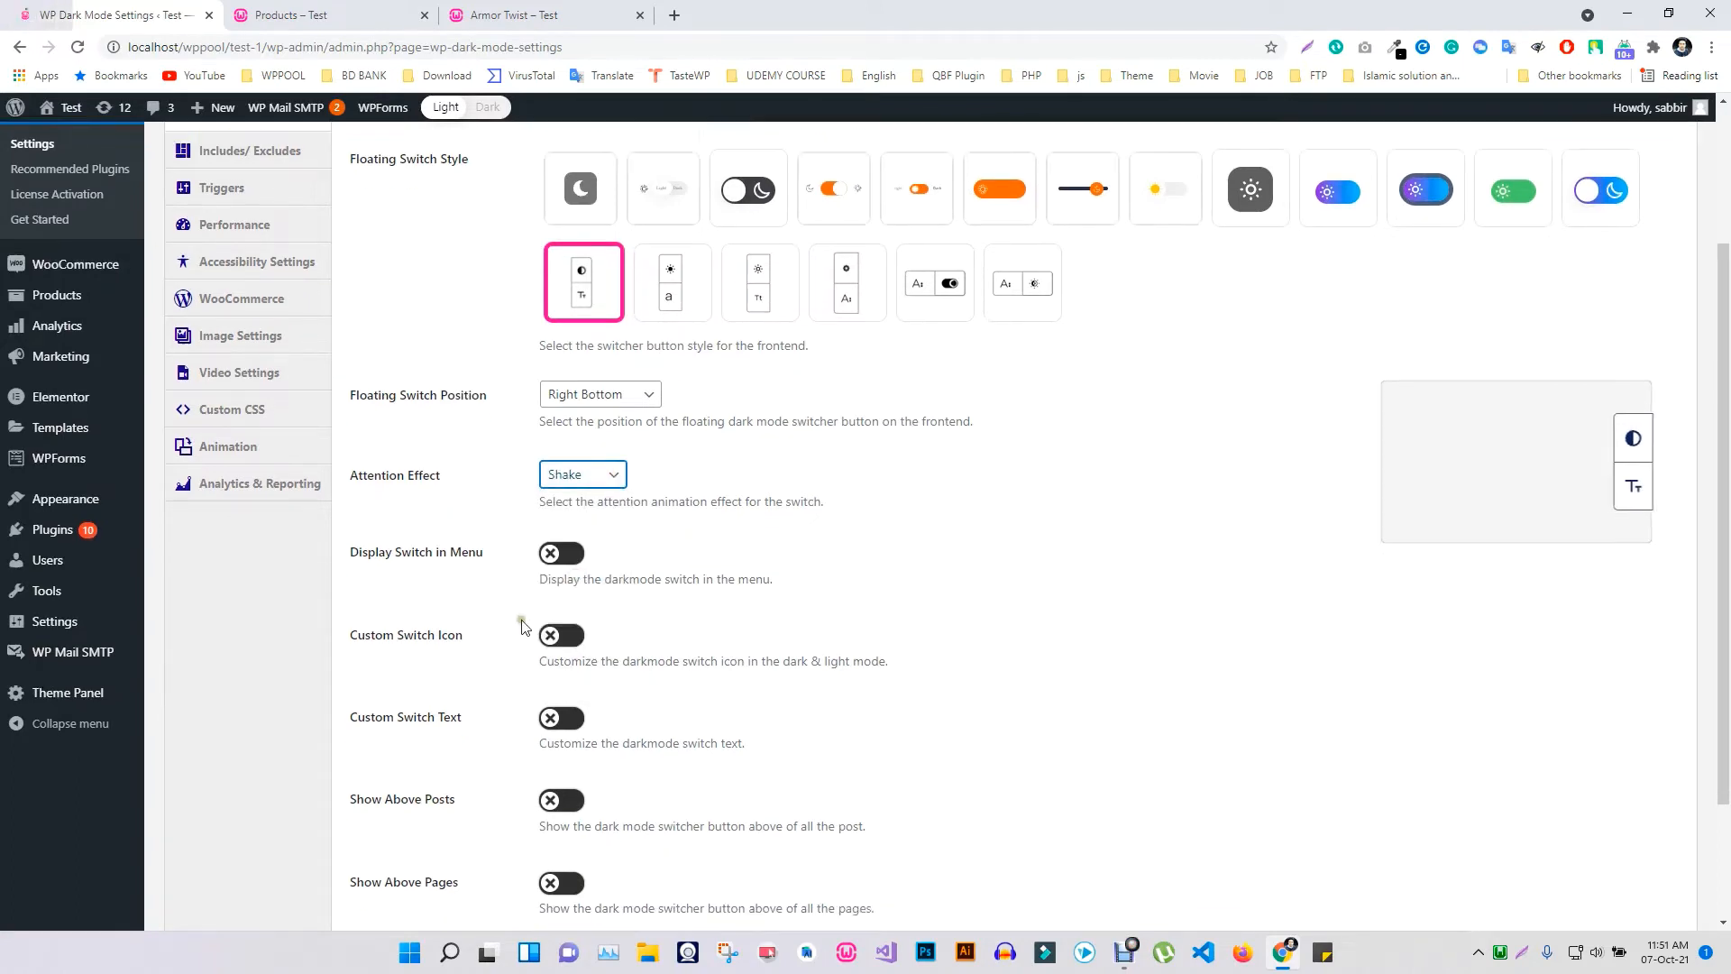
left_click(419, 811)
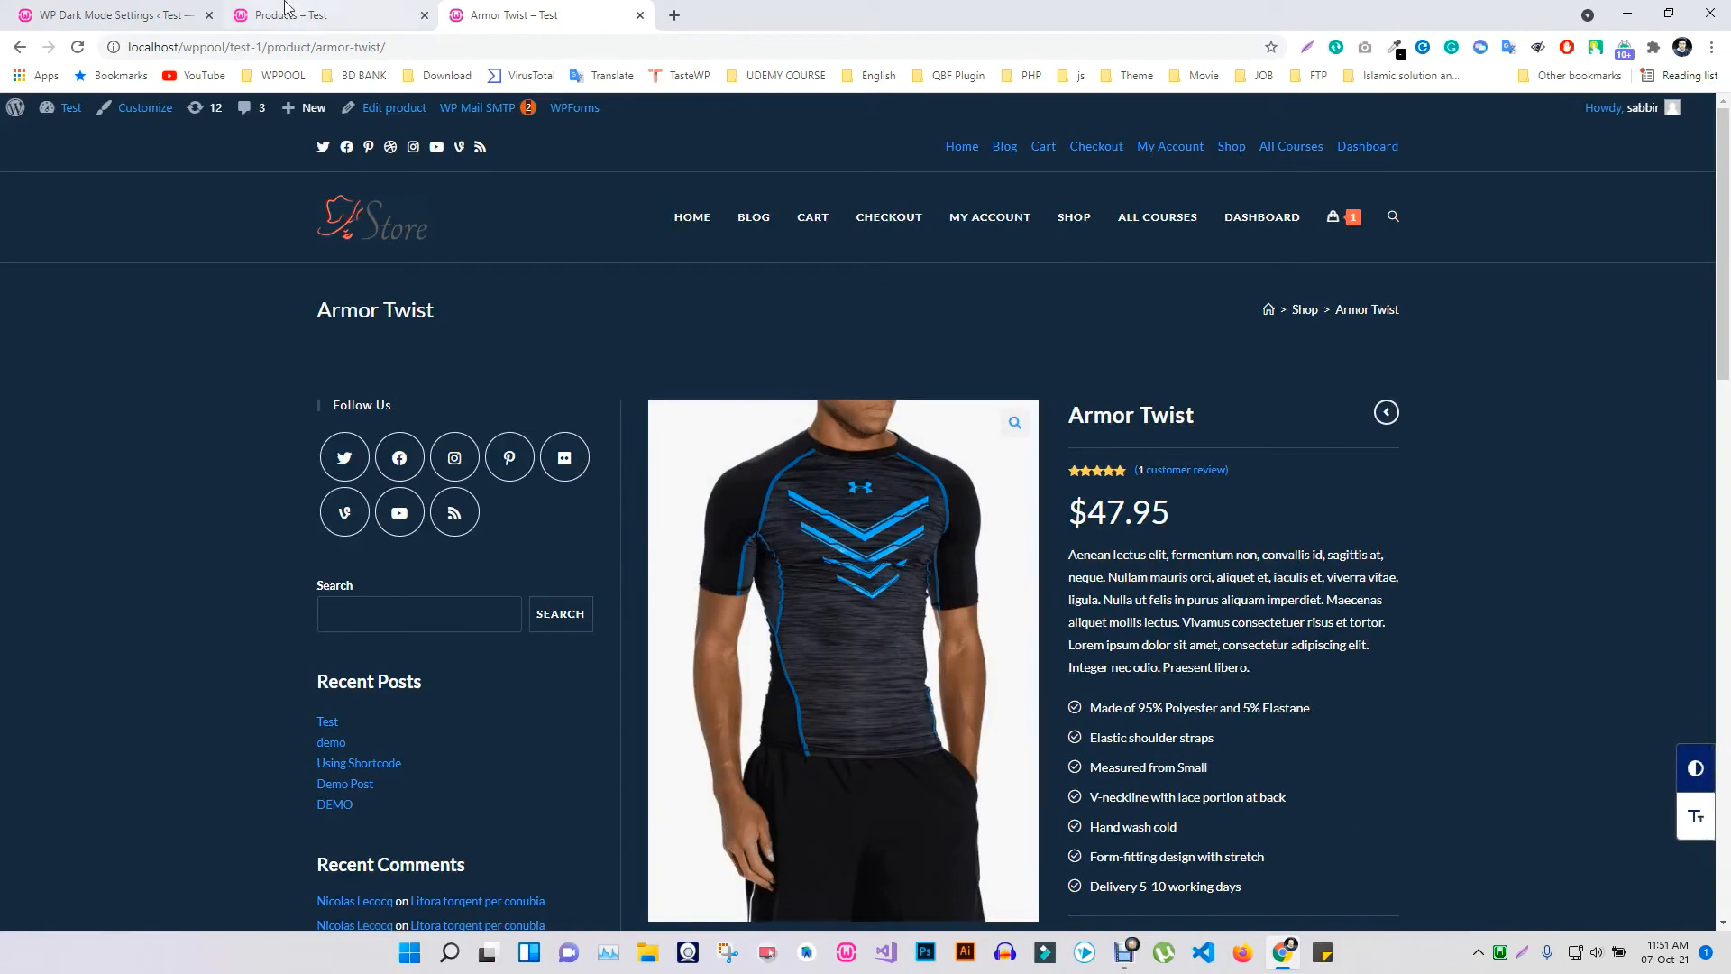
Return to the plugin settings and review the Includes/Excludes and Triggers options for limiting dark mode
left_click(117, 11)
scroll(532, 541, "down", 3)
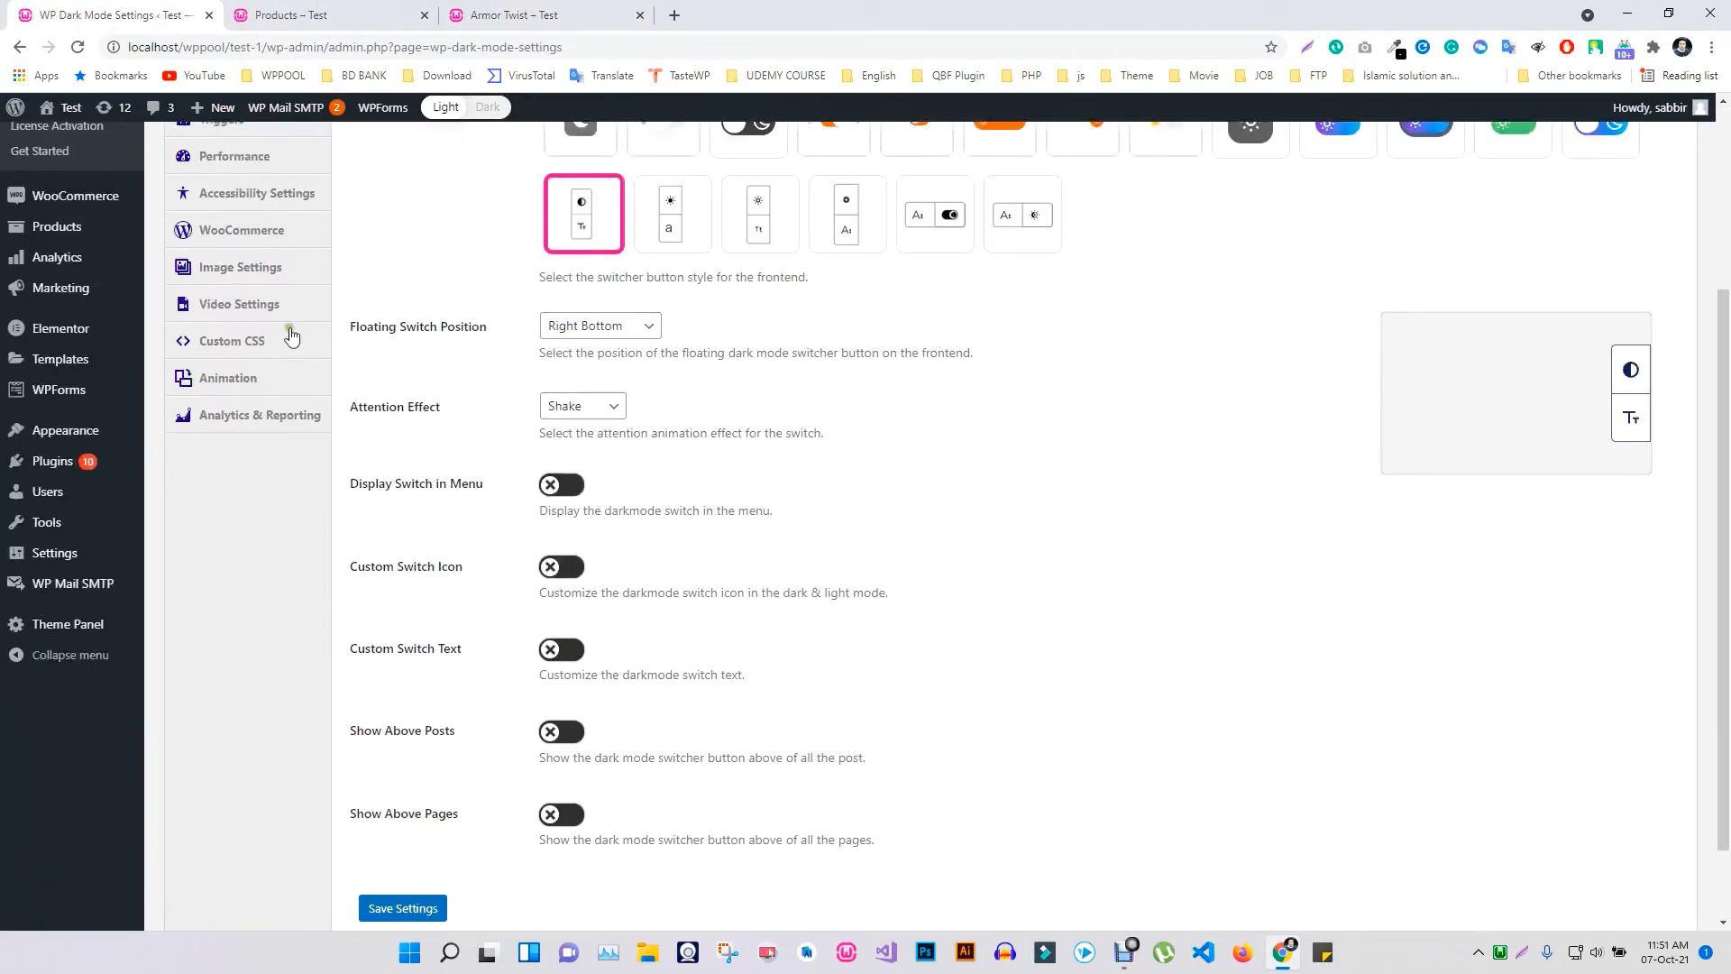
scroll(297, 338, "up", 3)
left_click(233, 359)
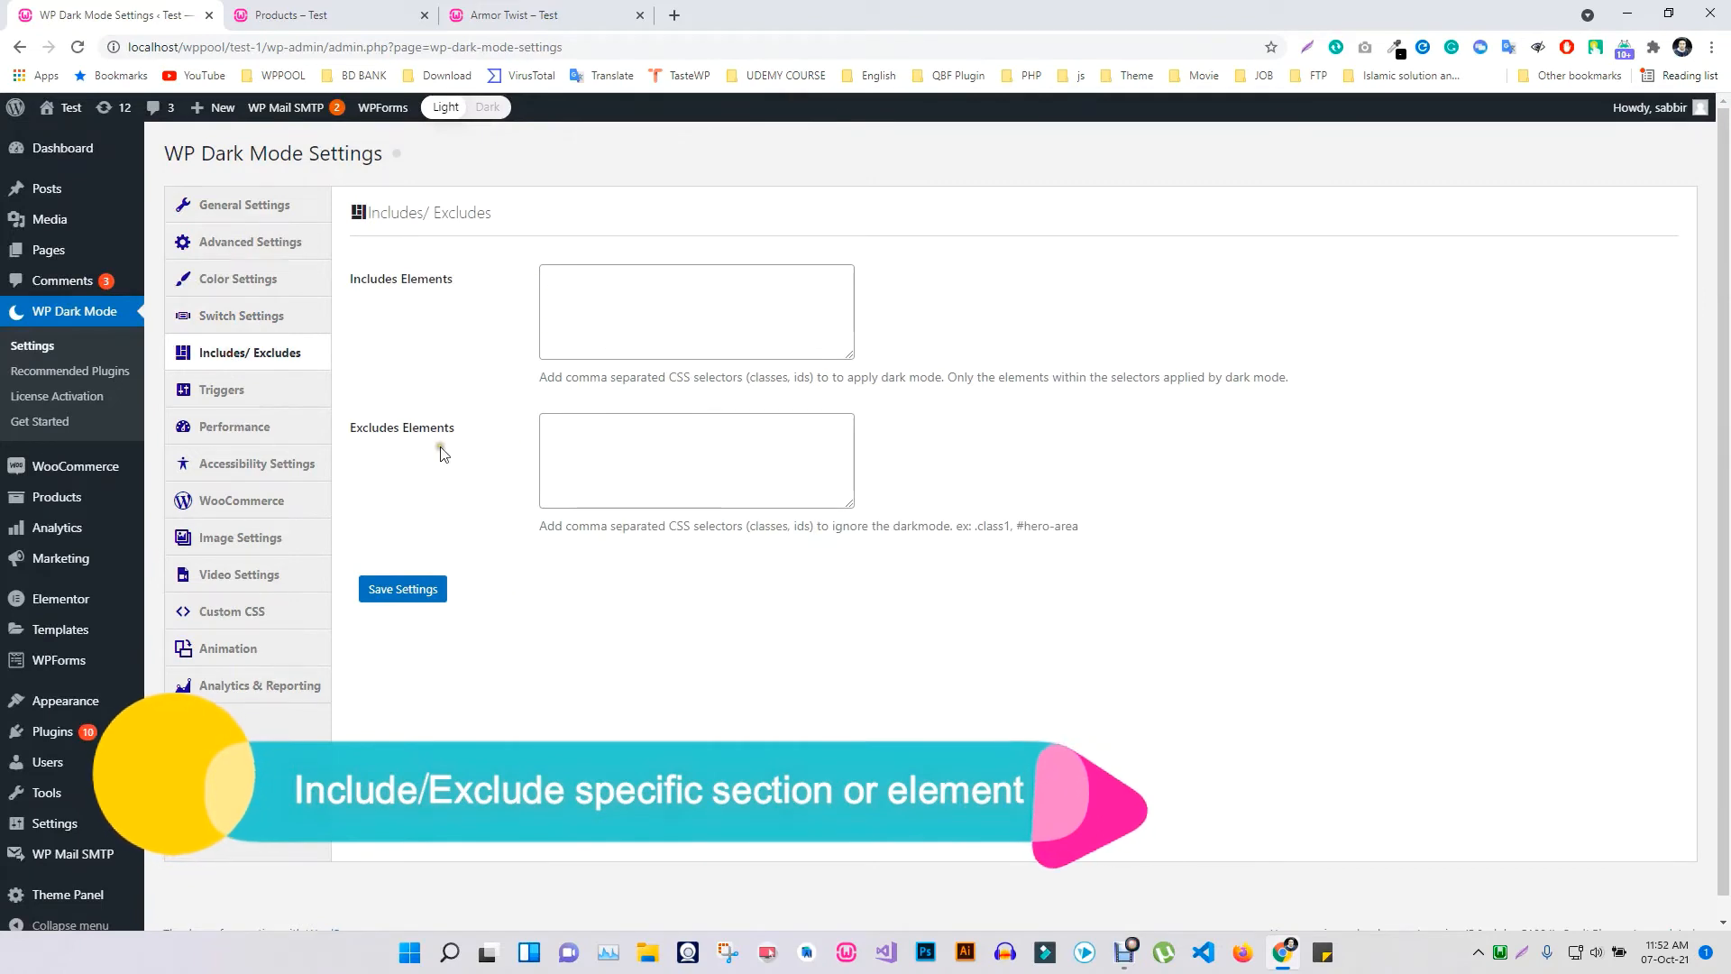
left_click(238, 387)
scroll(631, 505, "down", 2)
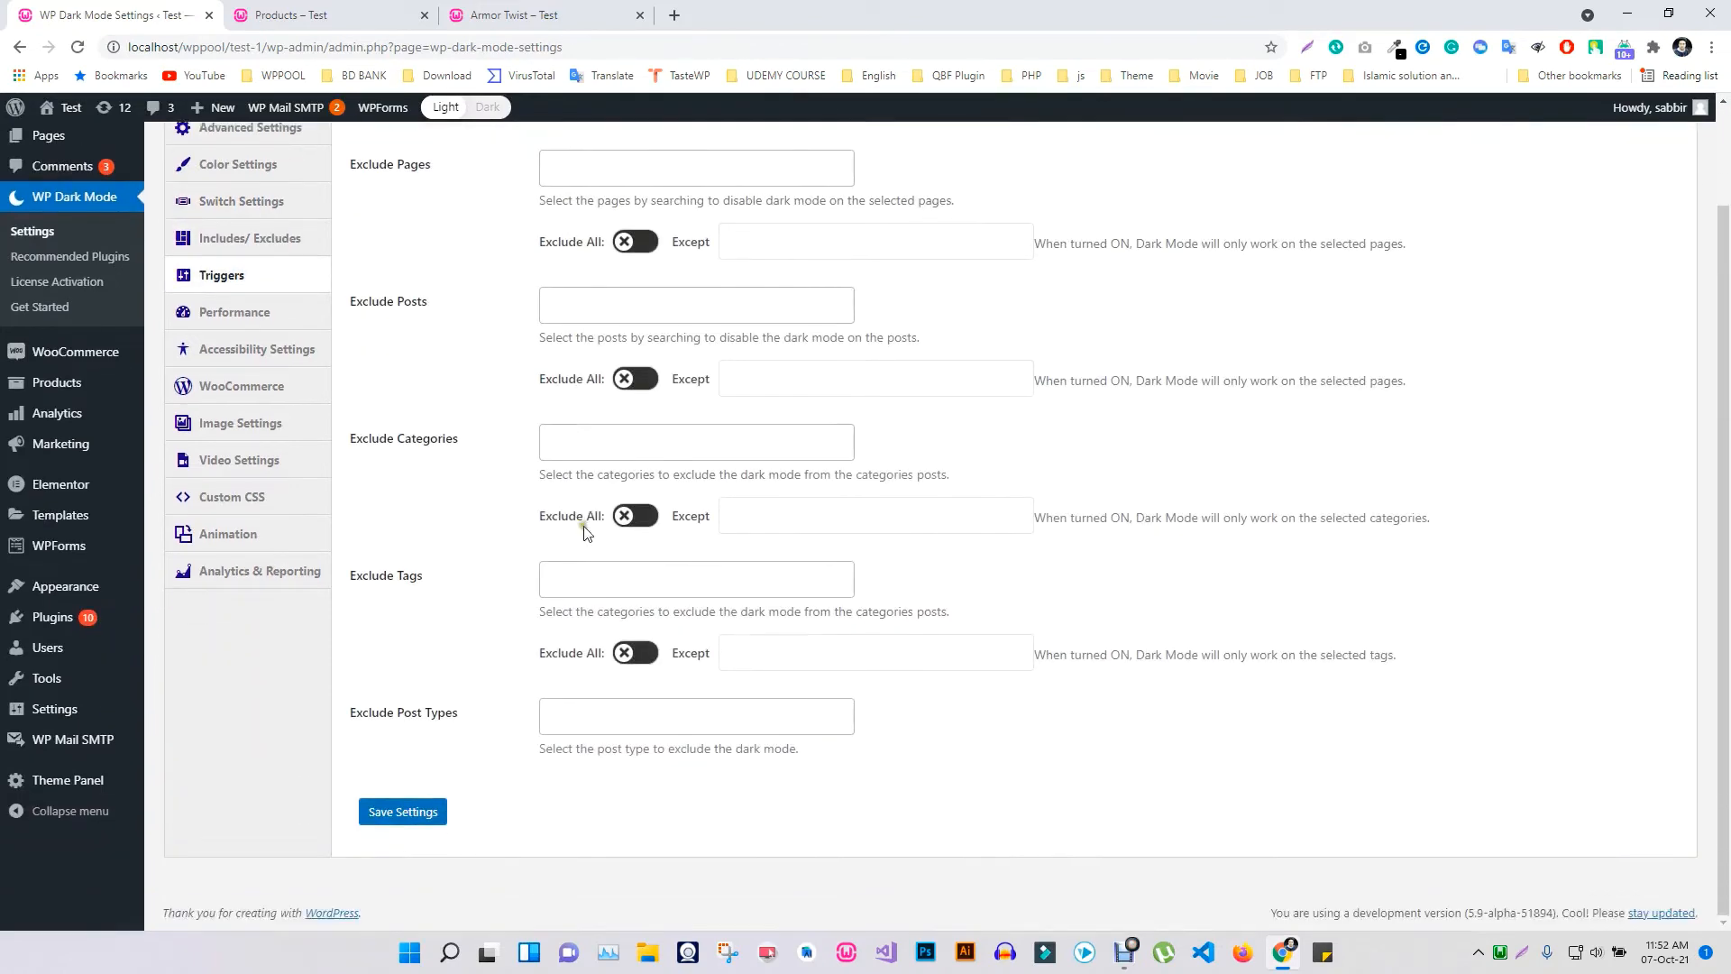
scroll(584, 532, "up", 2)
Enable Performance Mode in the Performance settings
left_click(259, 428)
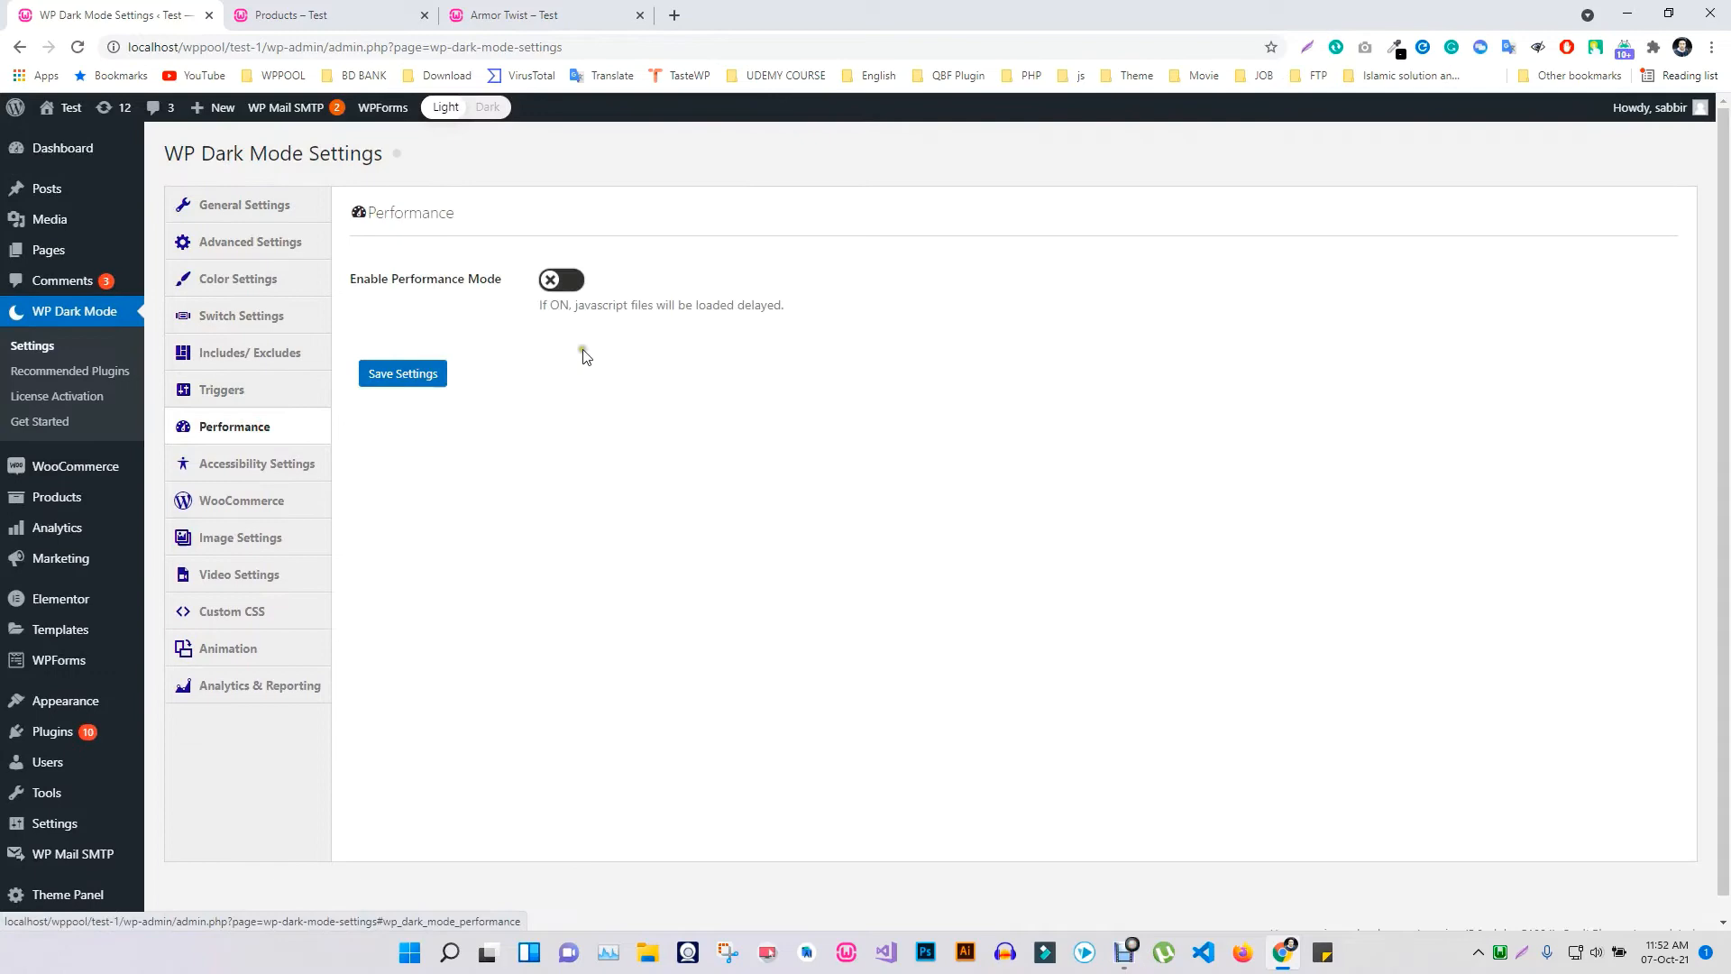
left_click(556, 286)
left_click(755, 638)
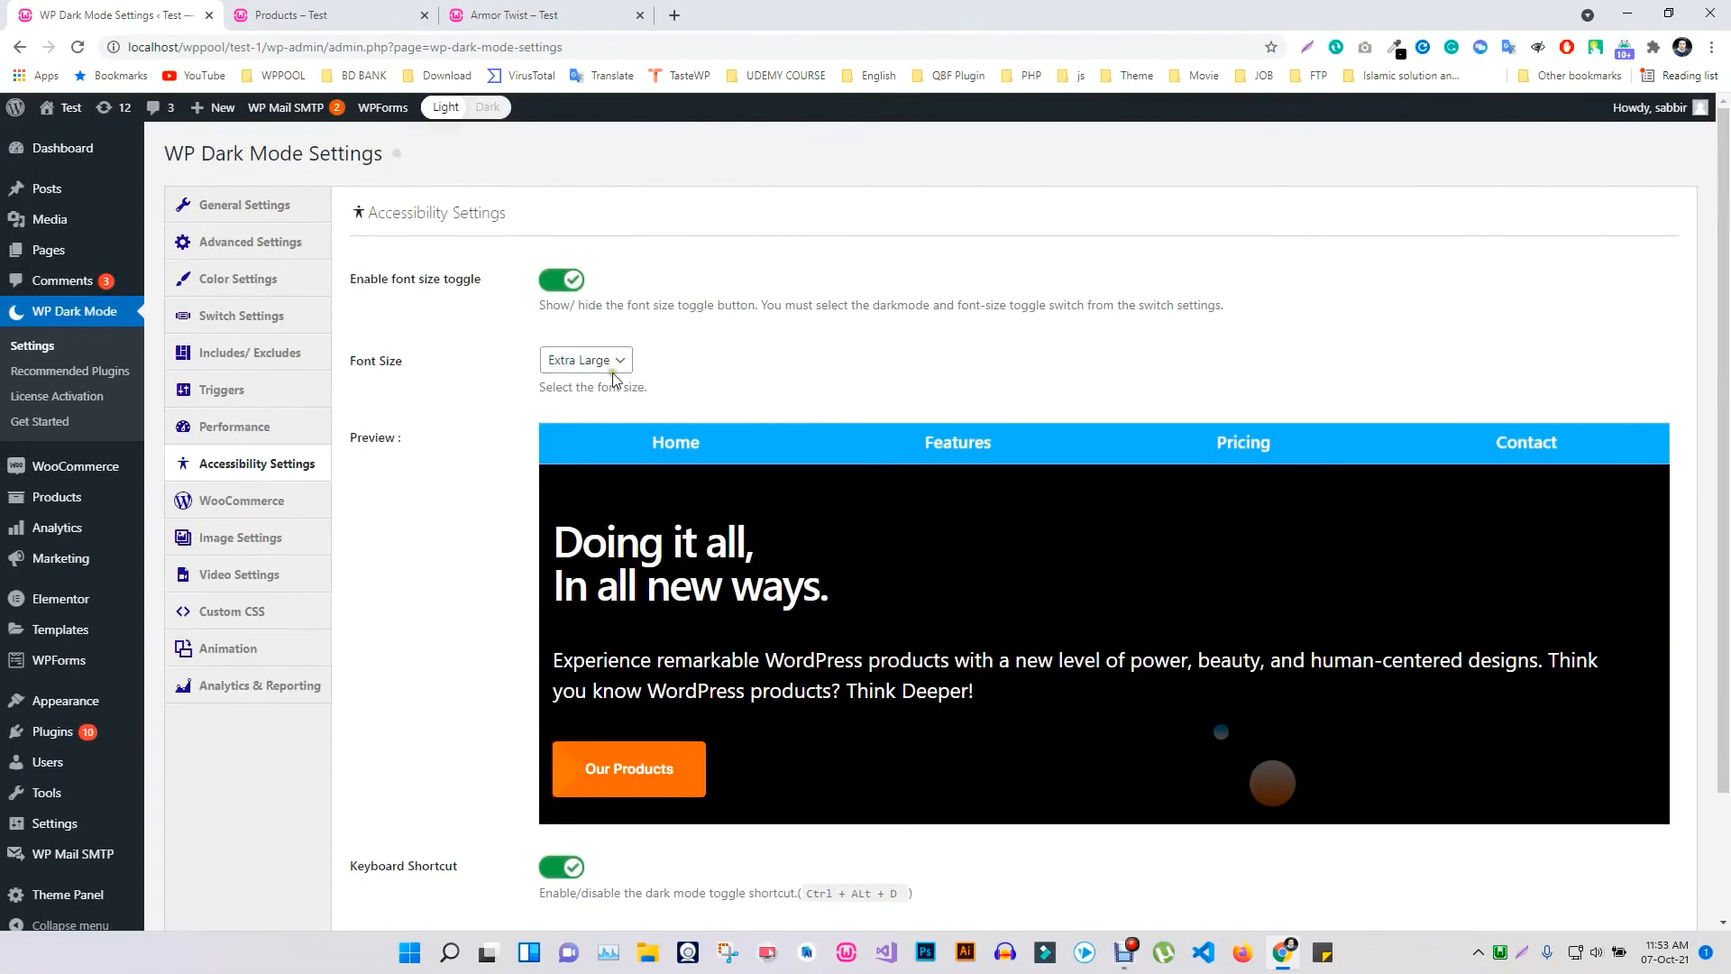
Look at the available font sizes in the Accessibility Settings
left_click(586, 359)
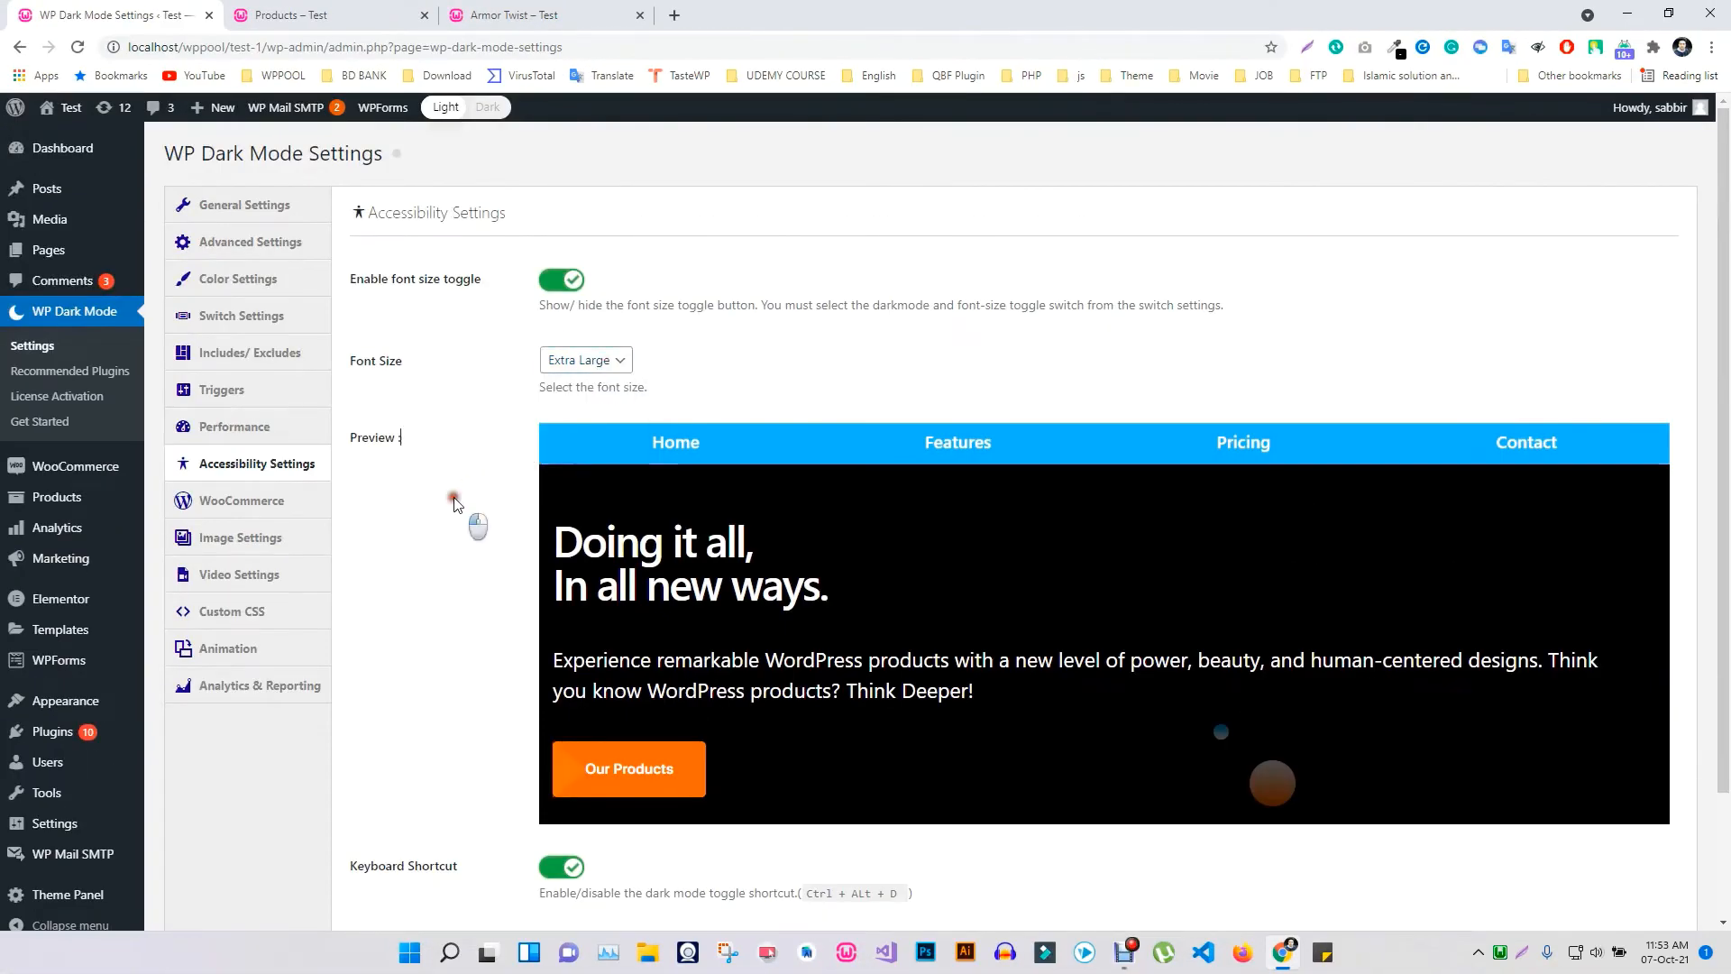
Check the Keyboard Shortcut option, then test the dark mode toggle shortcut on the Armor Twist product page
scroll(454, 503, "down", 2)
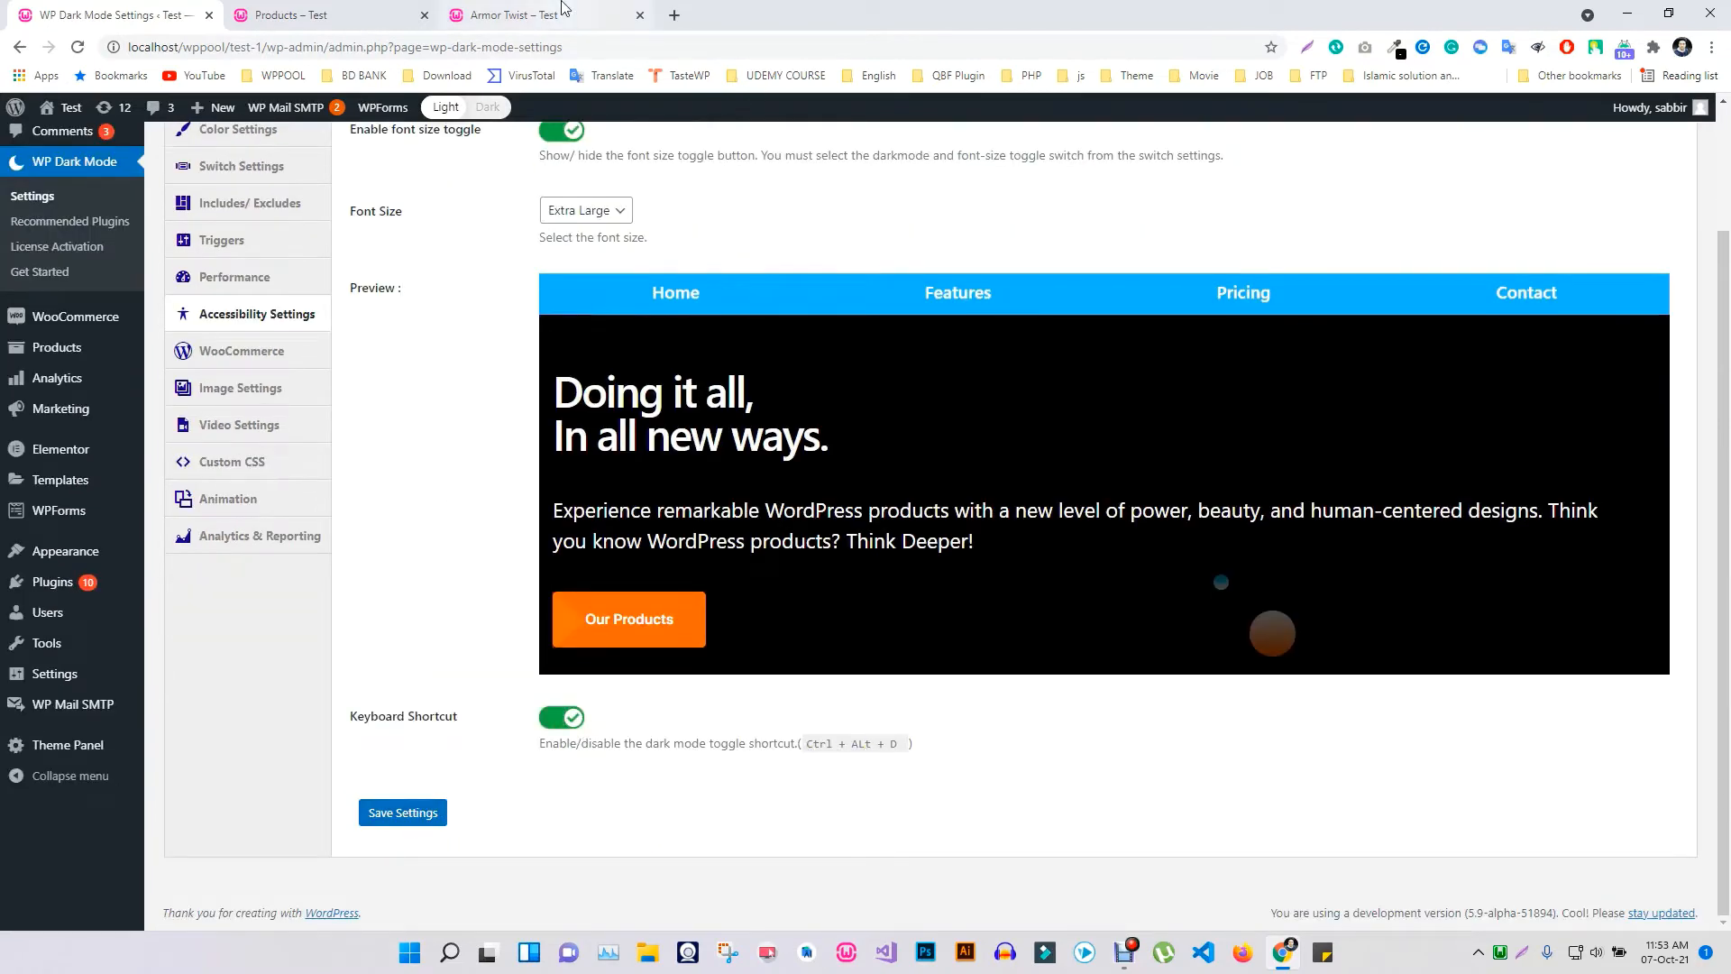
left_click(514, 15)
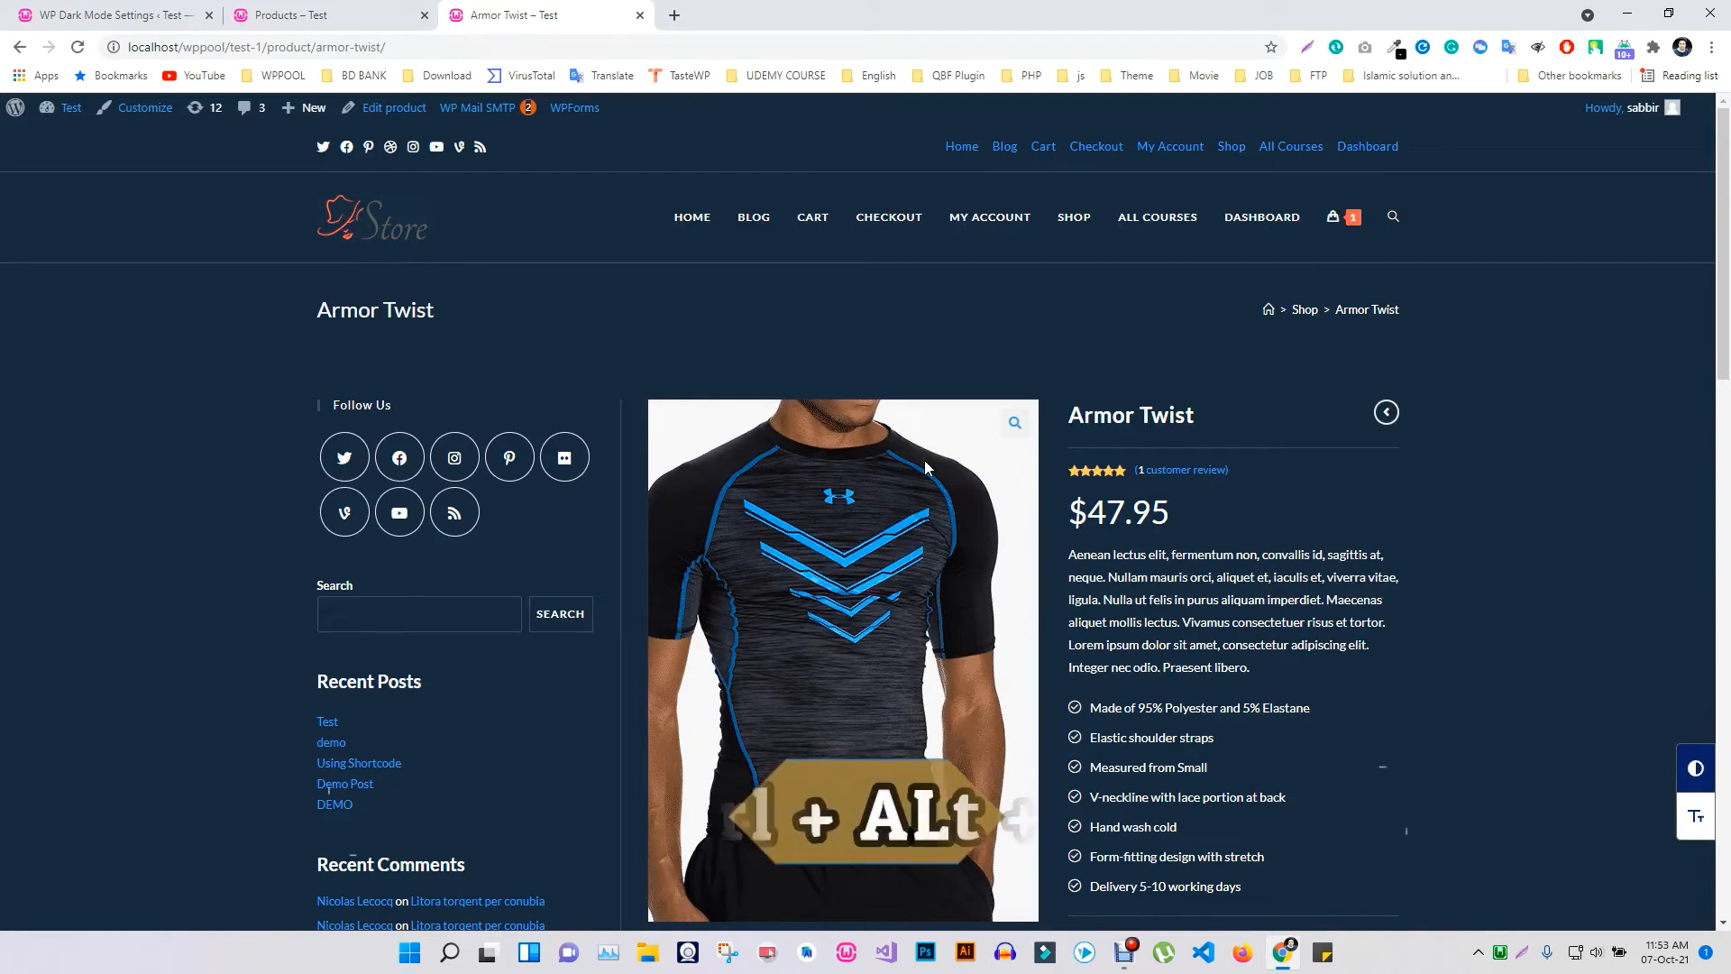
key("ctrl+alt+d")
key("ctrl+alt+d")
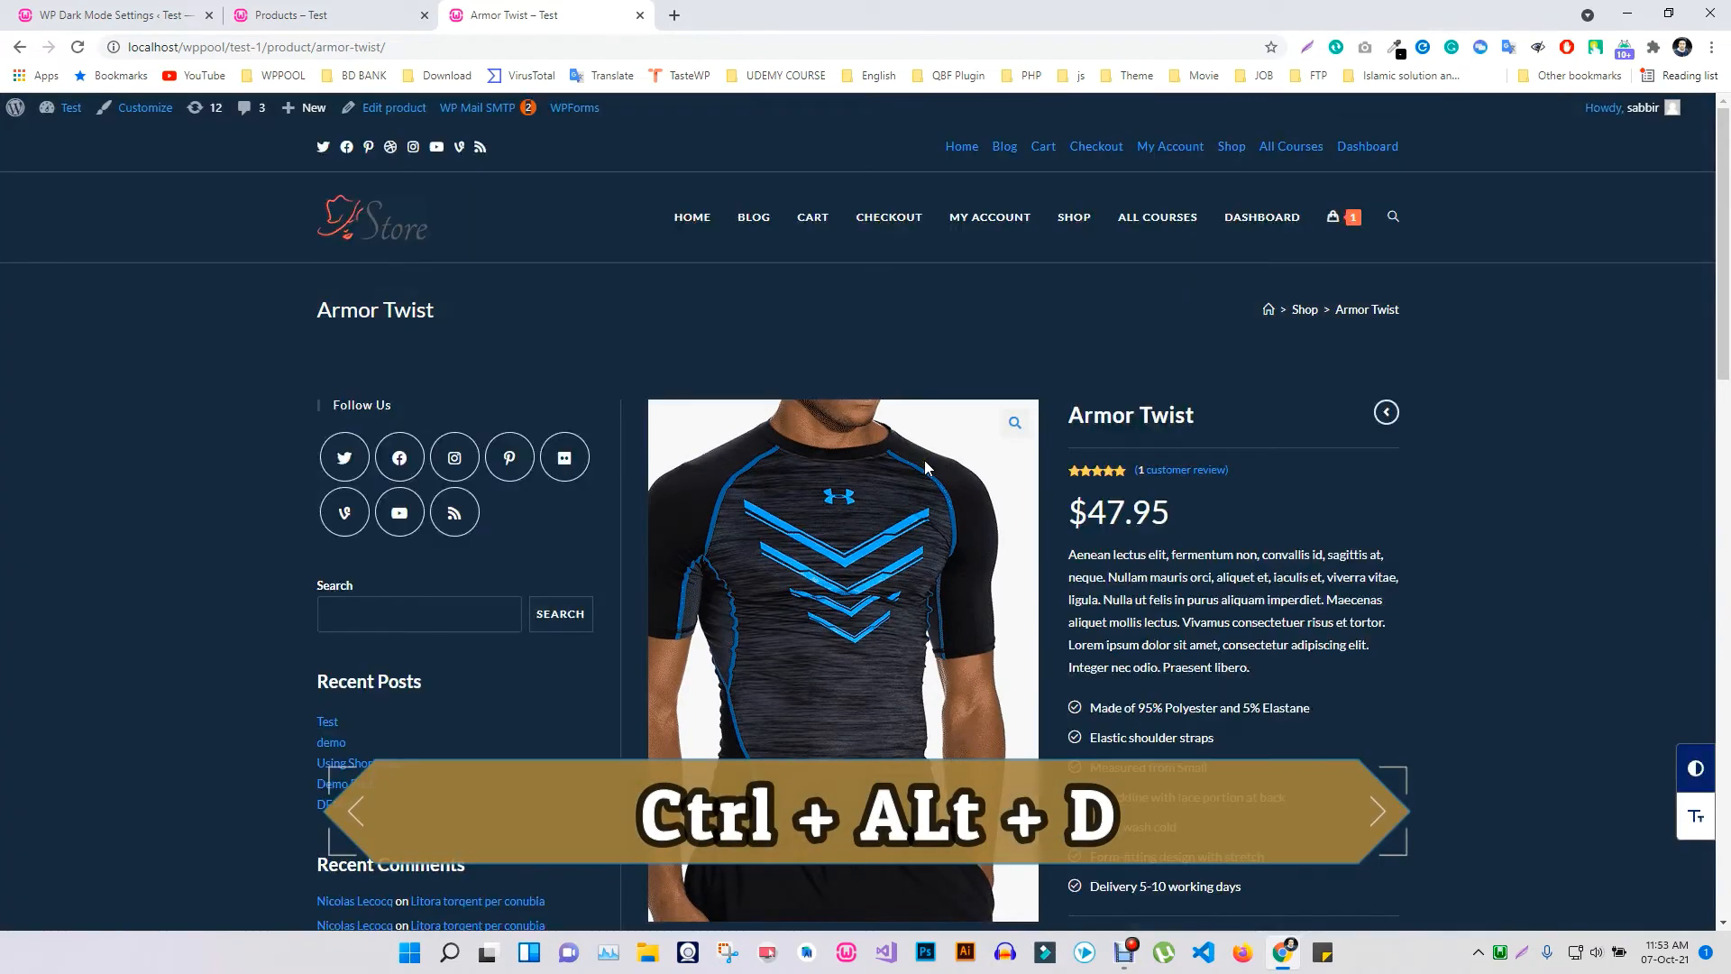
key("ctrl+alt+d")
key("ctrl+alt+d")
Return to the plugin settings, look at the WooCommerce category and product exclusions, and open the Image Settings
left_click(120, 11)
scroll(266, 521, "up", 2)
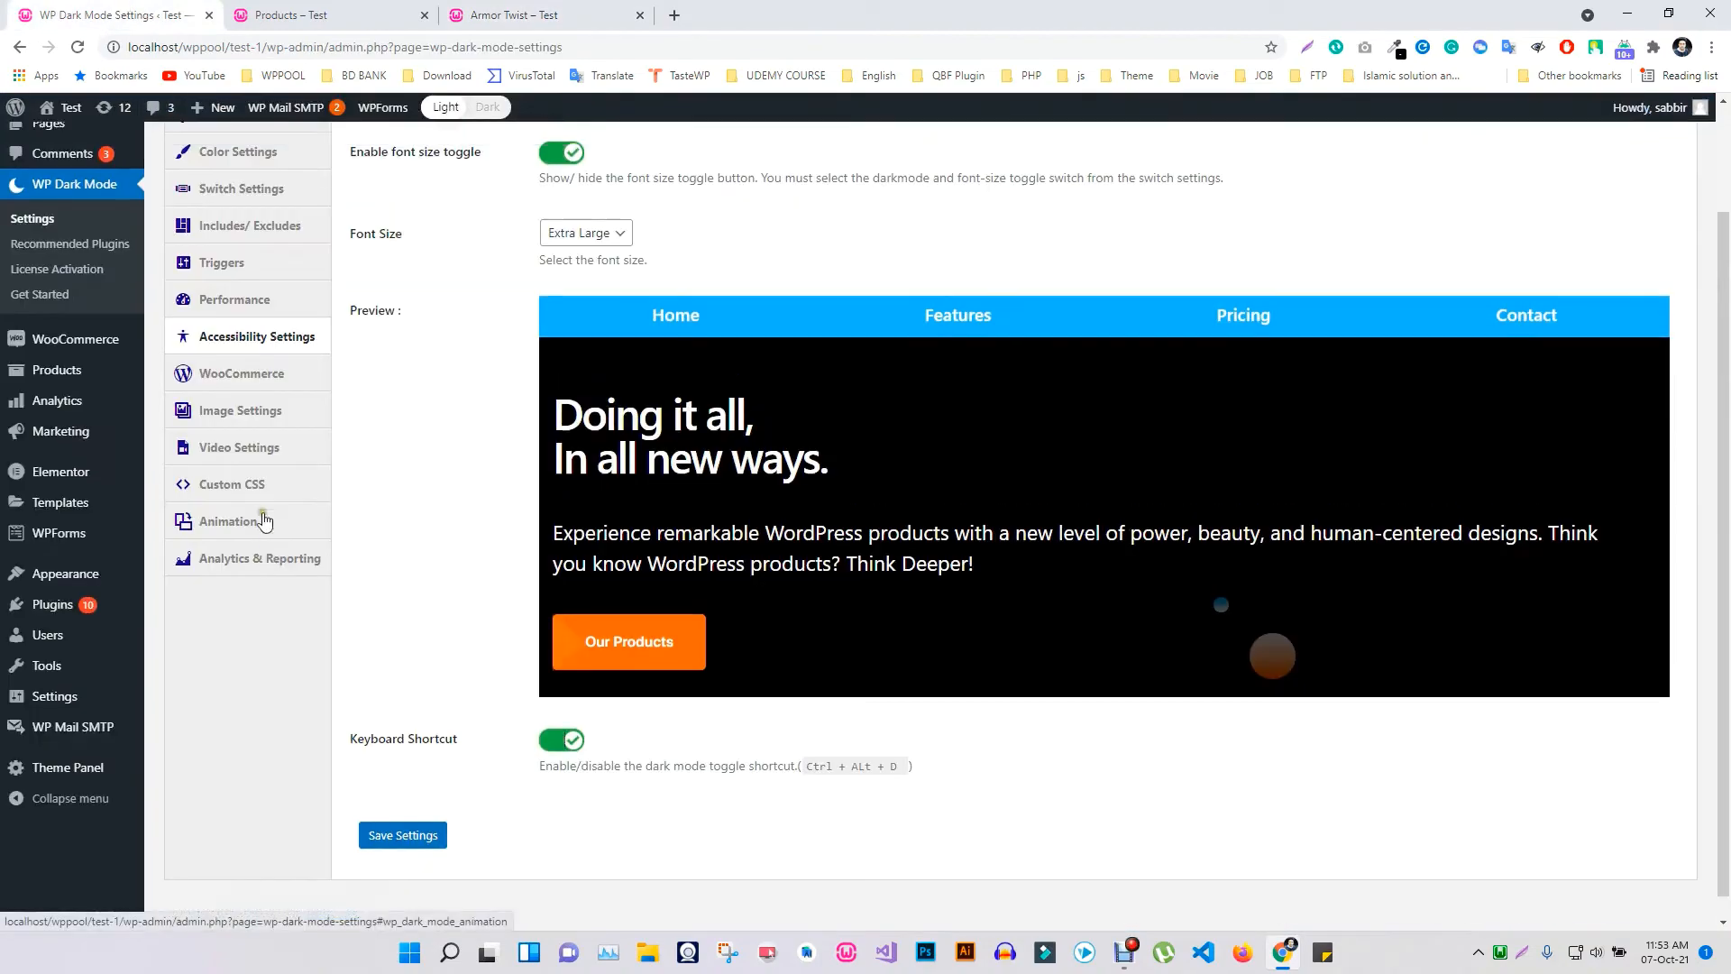
left_click(271, 498)
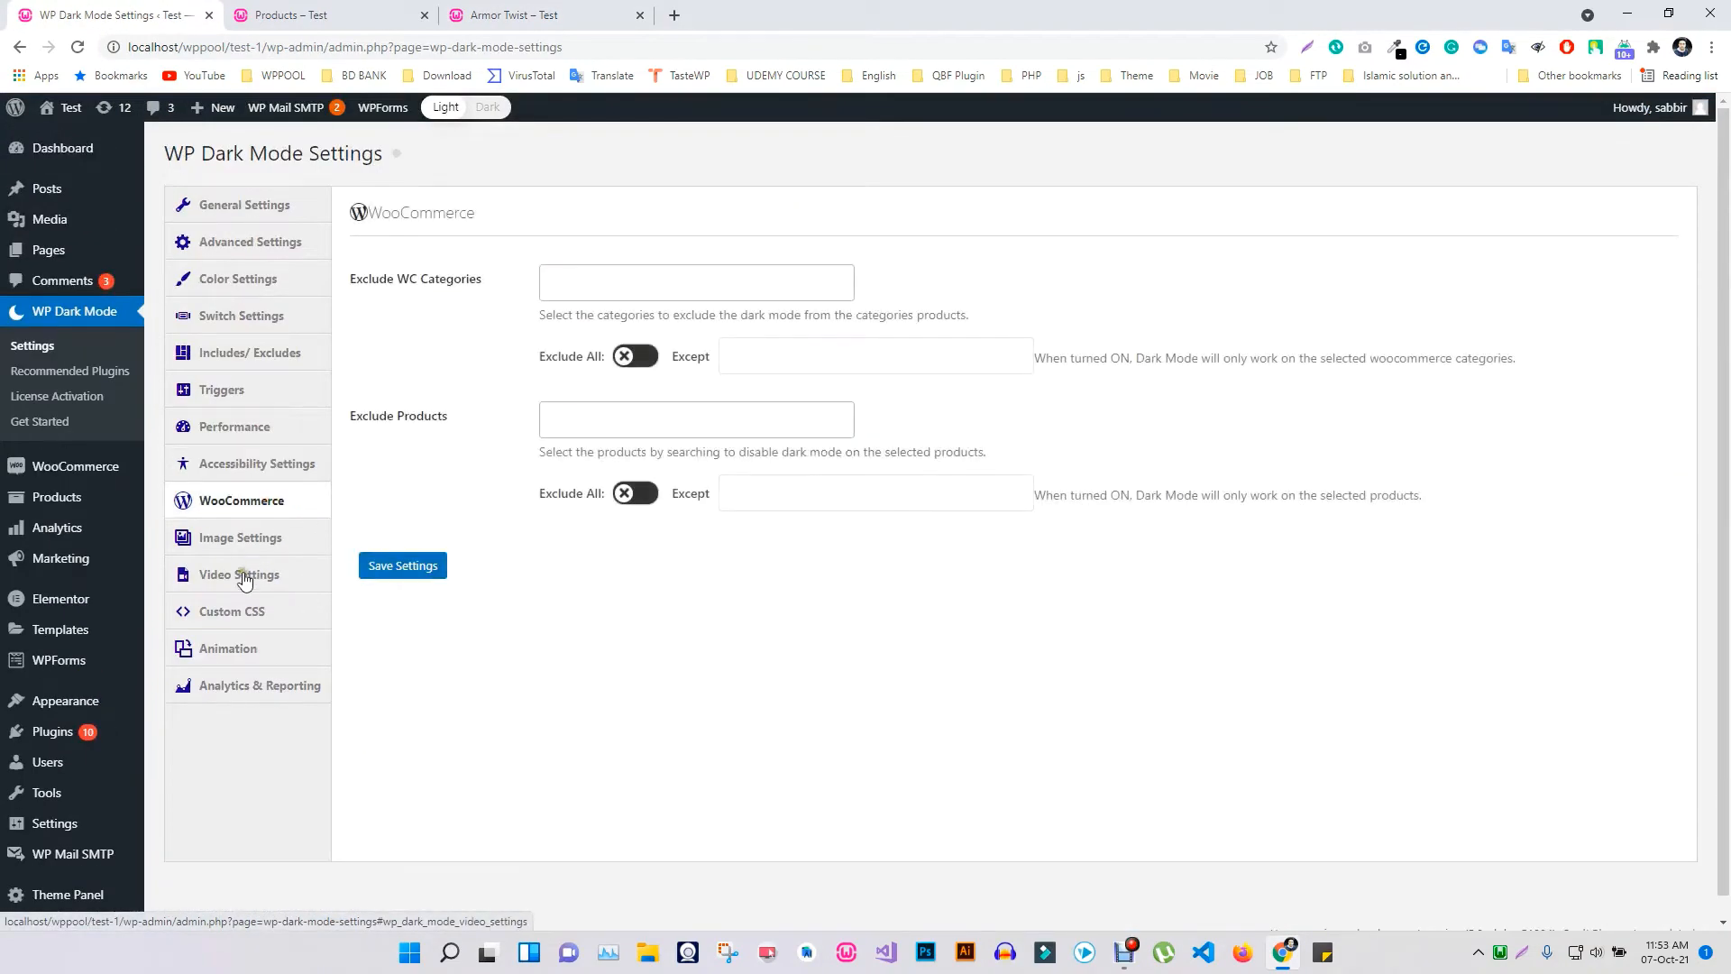
left_click(253, 539)
Inspect the home page's Season Sale hero section in the developer tools and copy its background image URL
left_click(539, 15)
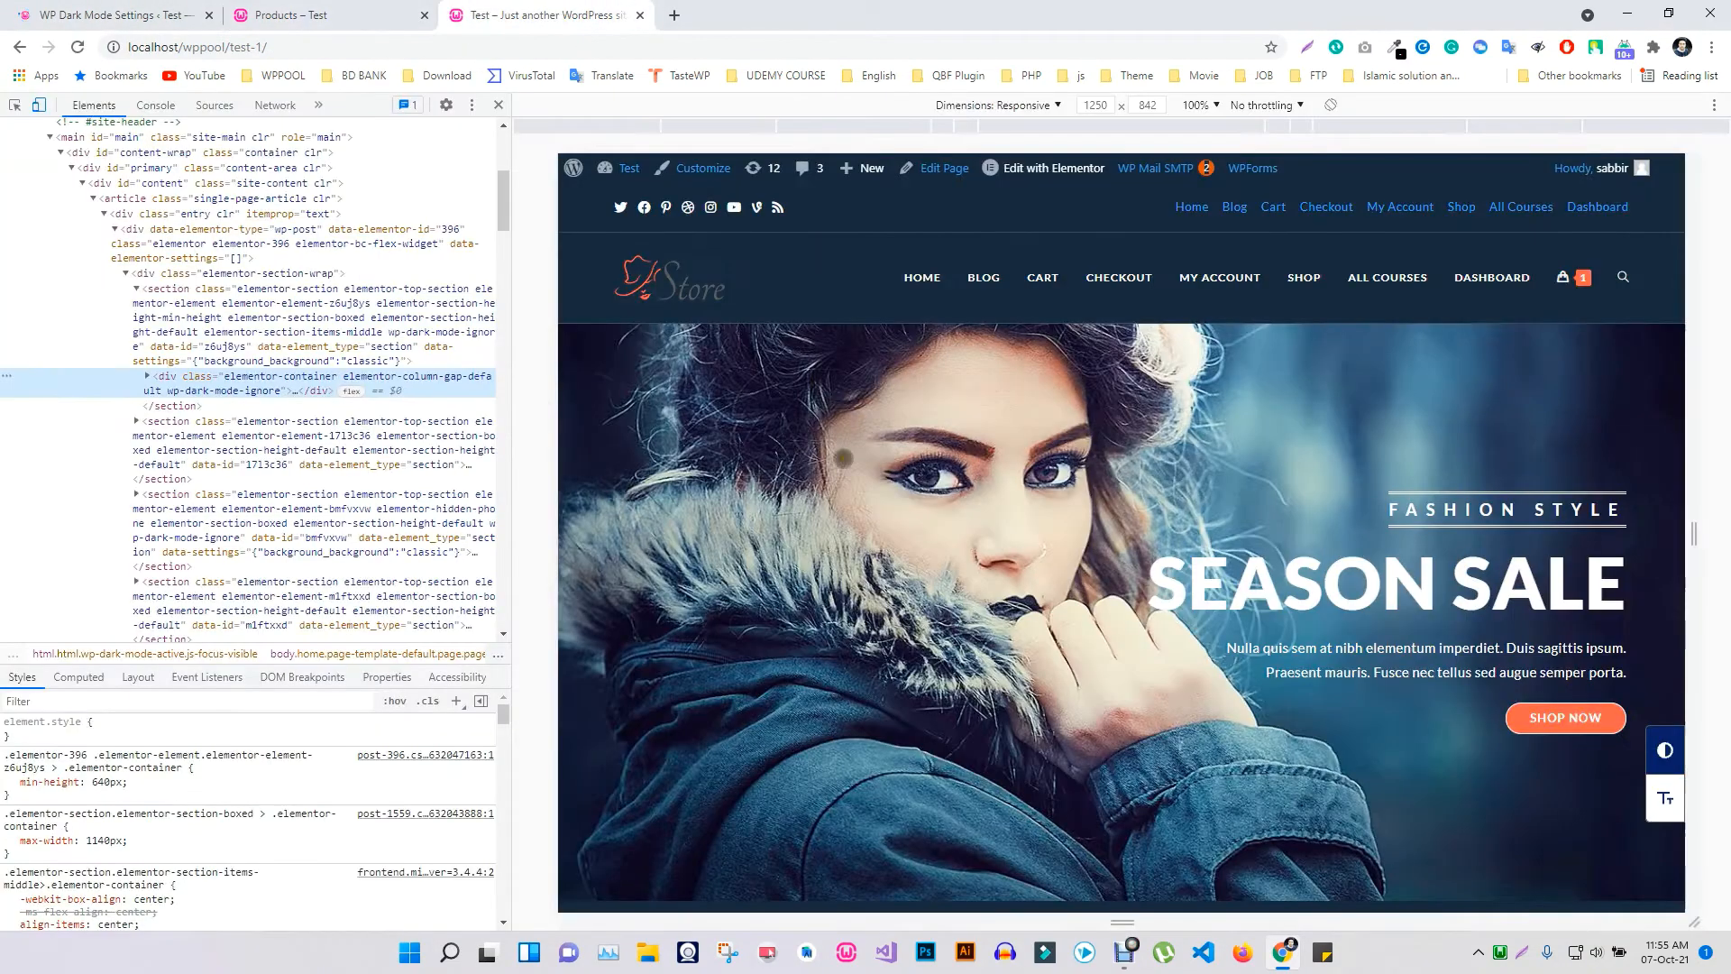
right_click(743, 417)
left_click(782, 635)
left_click(307, 477)
scroll(174, 755, "down", 3)
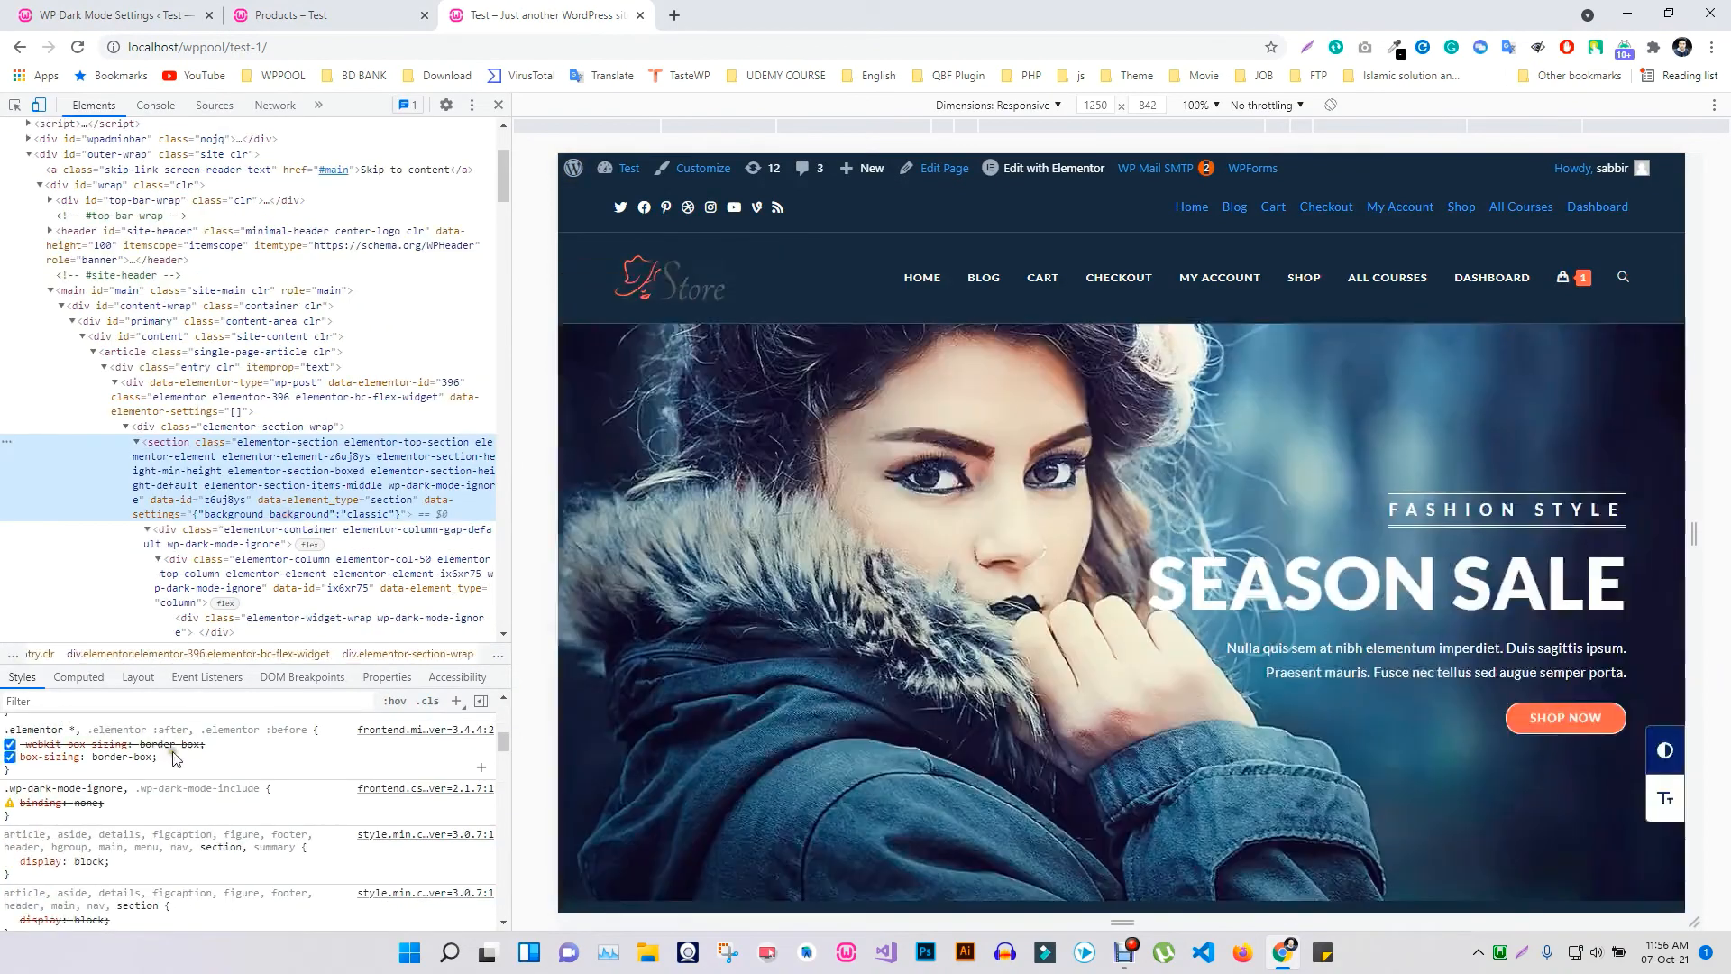
scroll(169, 760, "up", 4)
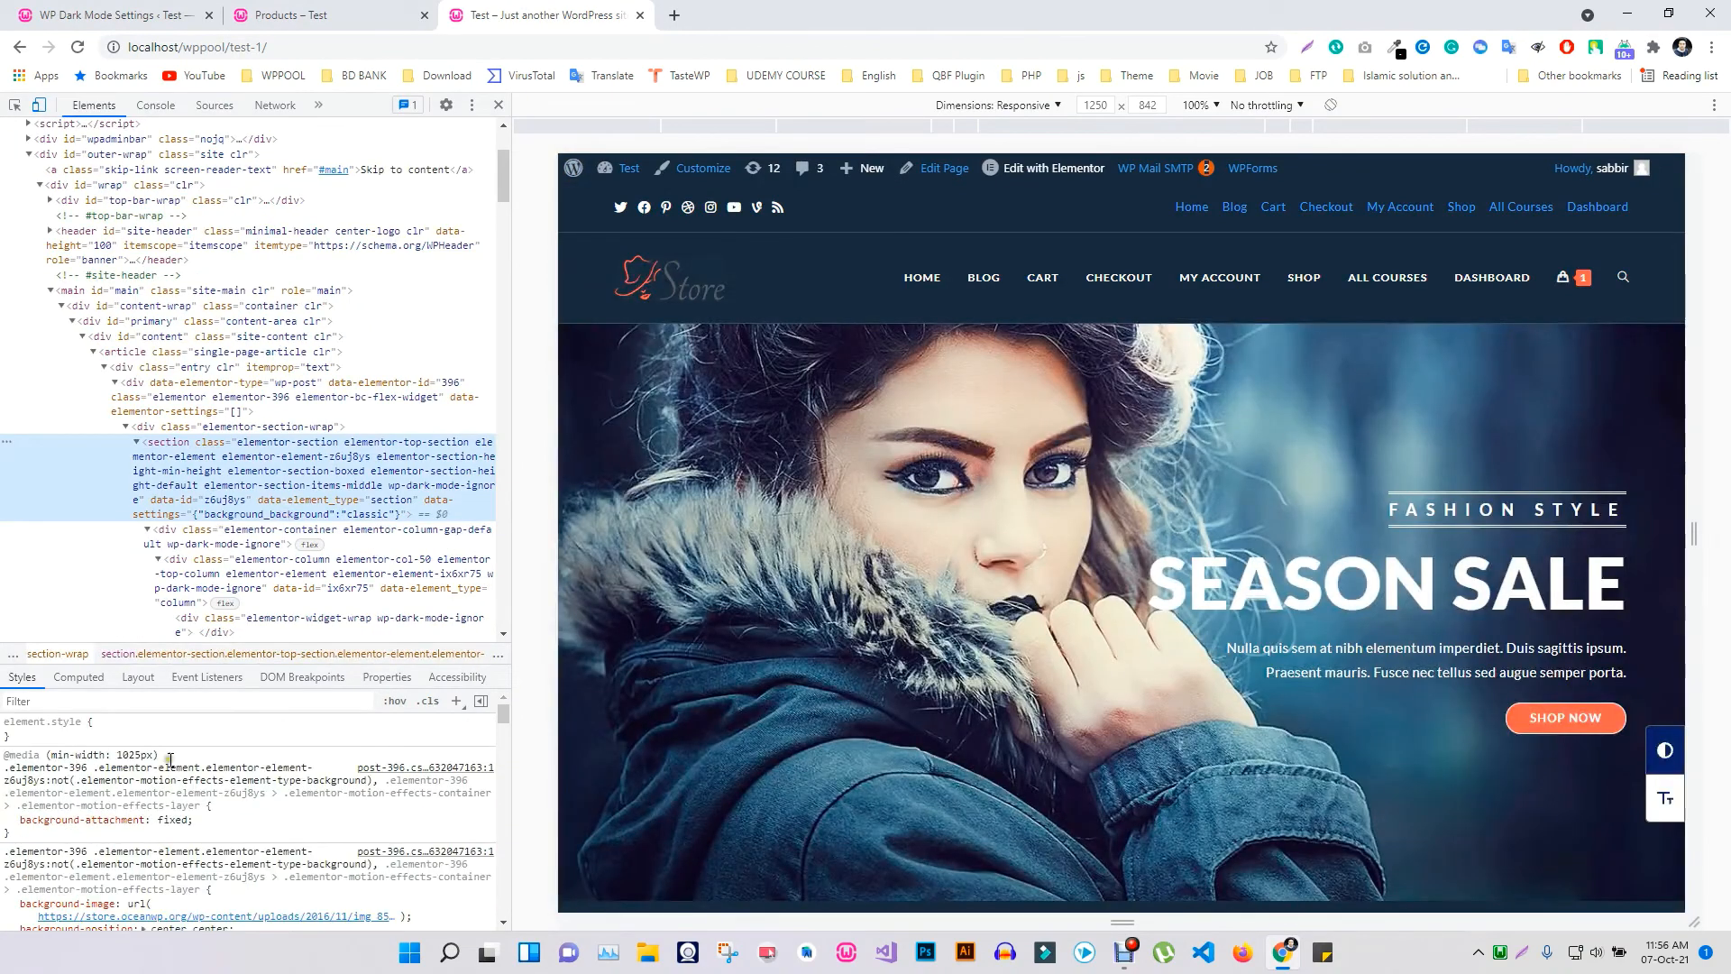
scroll(170, 763, "down", 2)
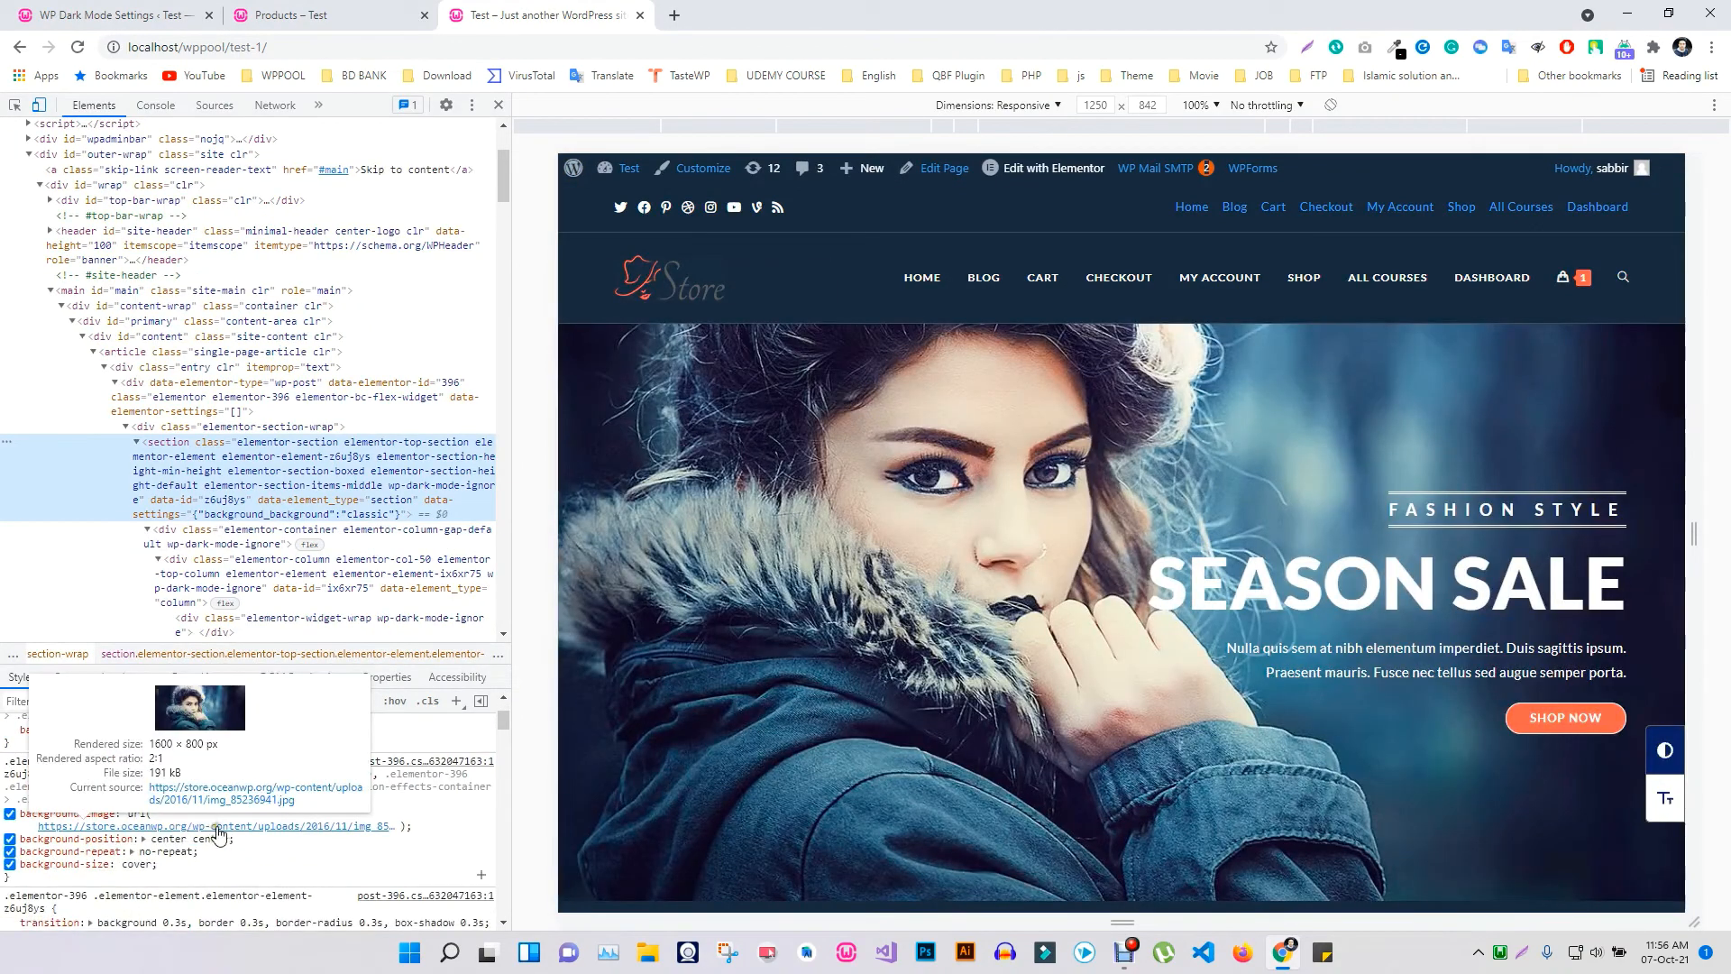
left_click(218, 829)
key("ctrl+c")
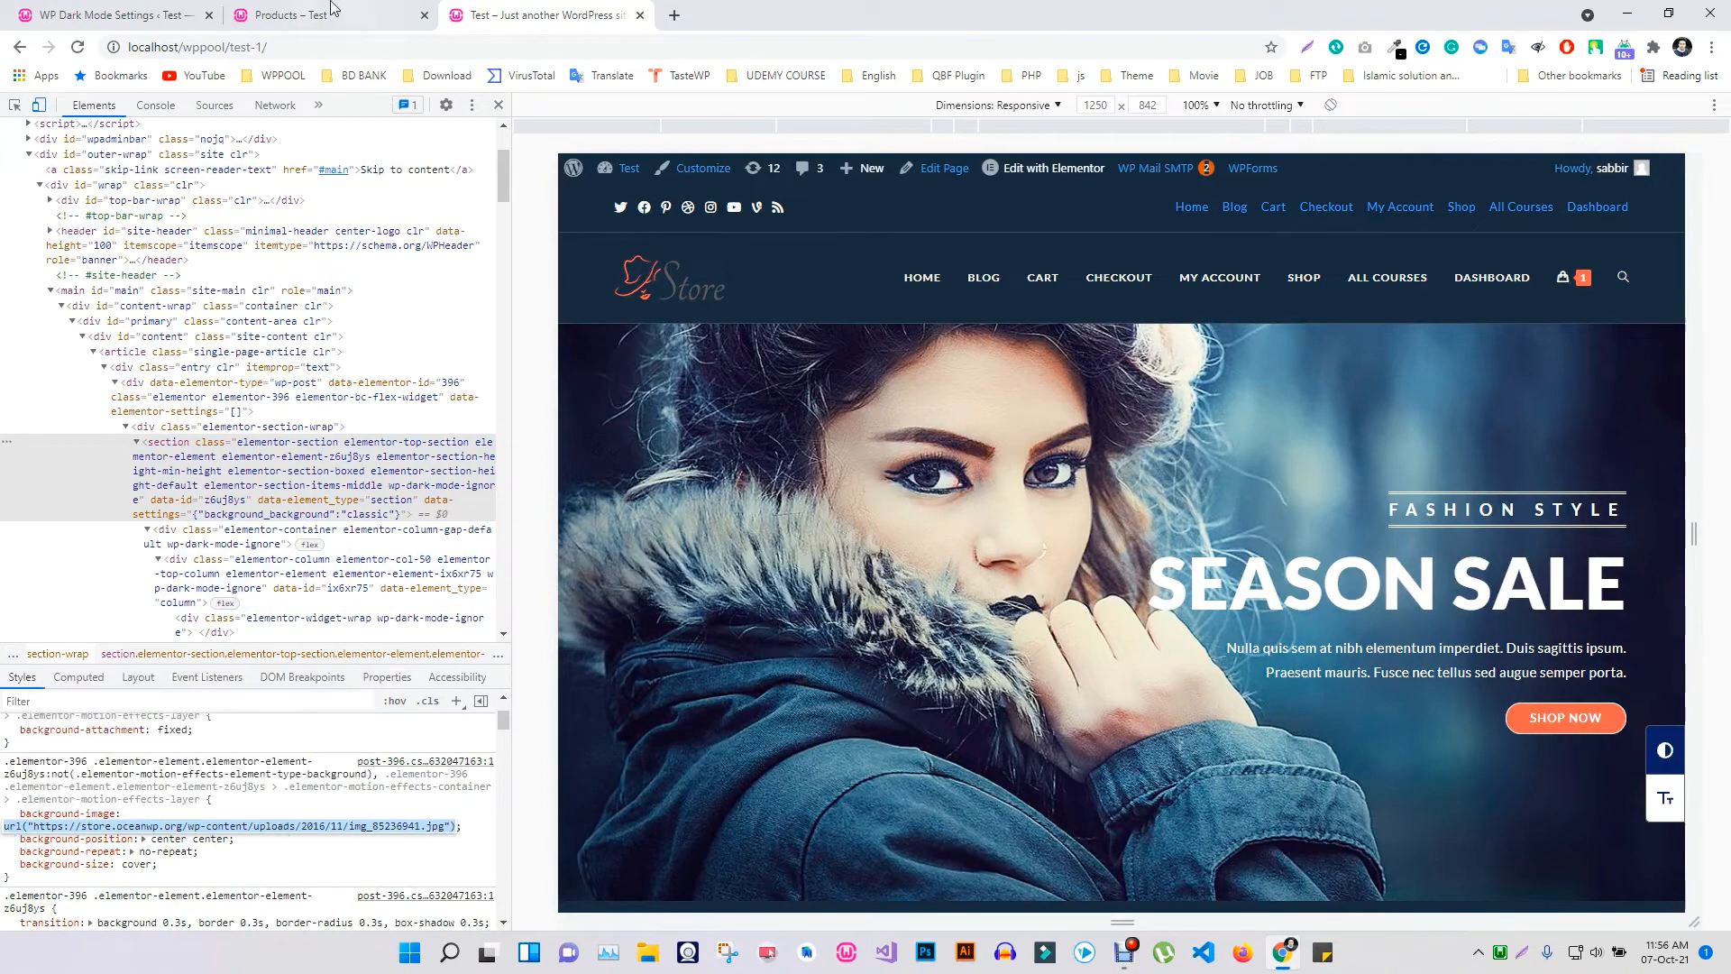
Paste the copied hero background URL as the Light Mode Image in the plugin's Image Settings
left_click(140, 12)
left_click(486, 566)
key("ctrl+v")
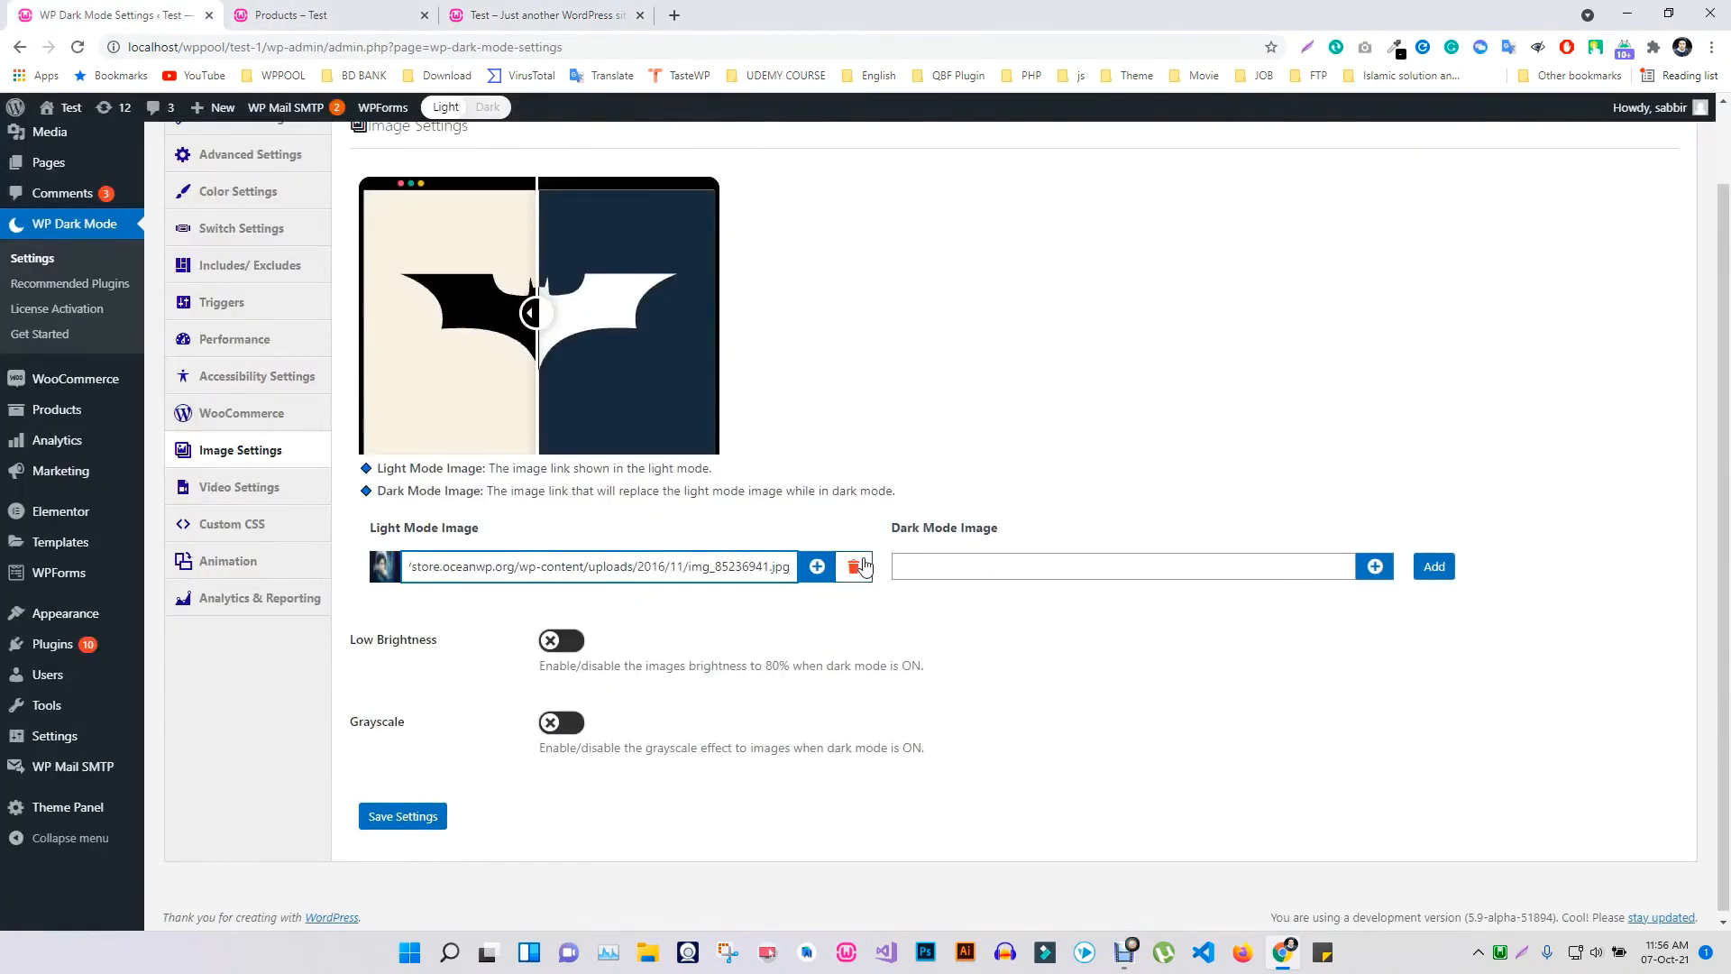
Choose img_01236547-1.jpg from the Media Library as the Dark Mode Image and save the settings
left_click(1372, 566)
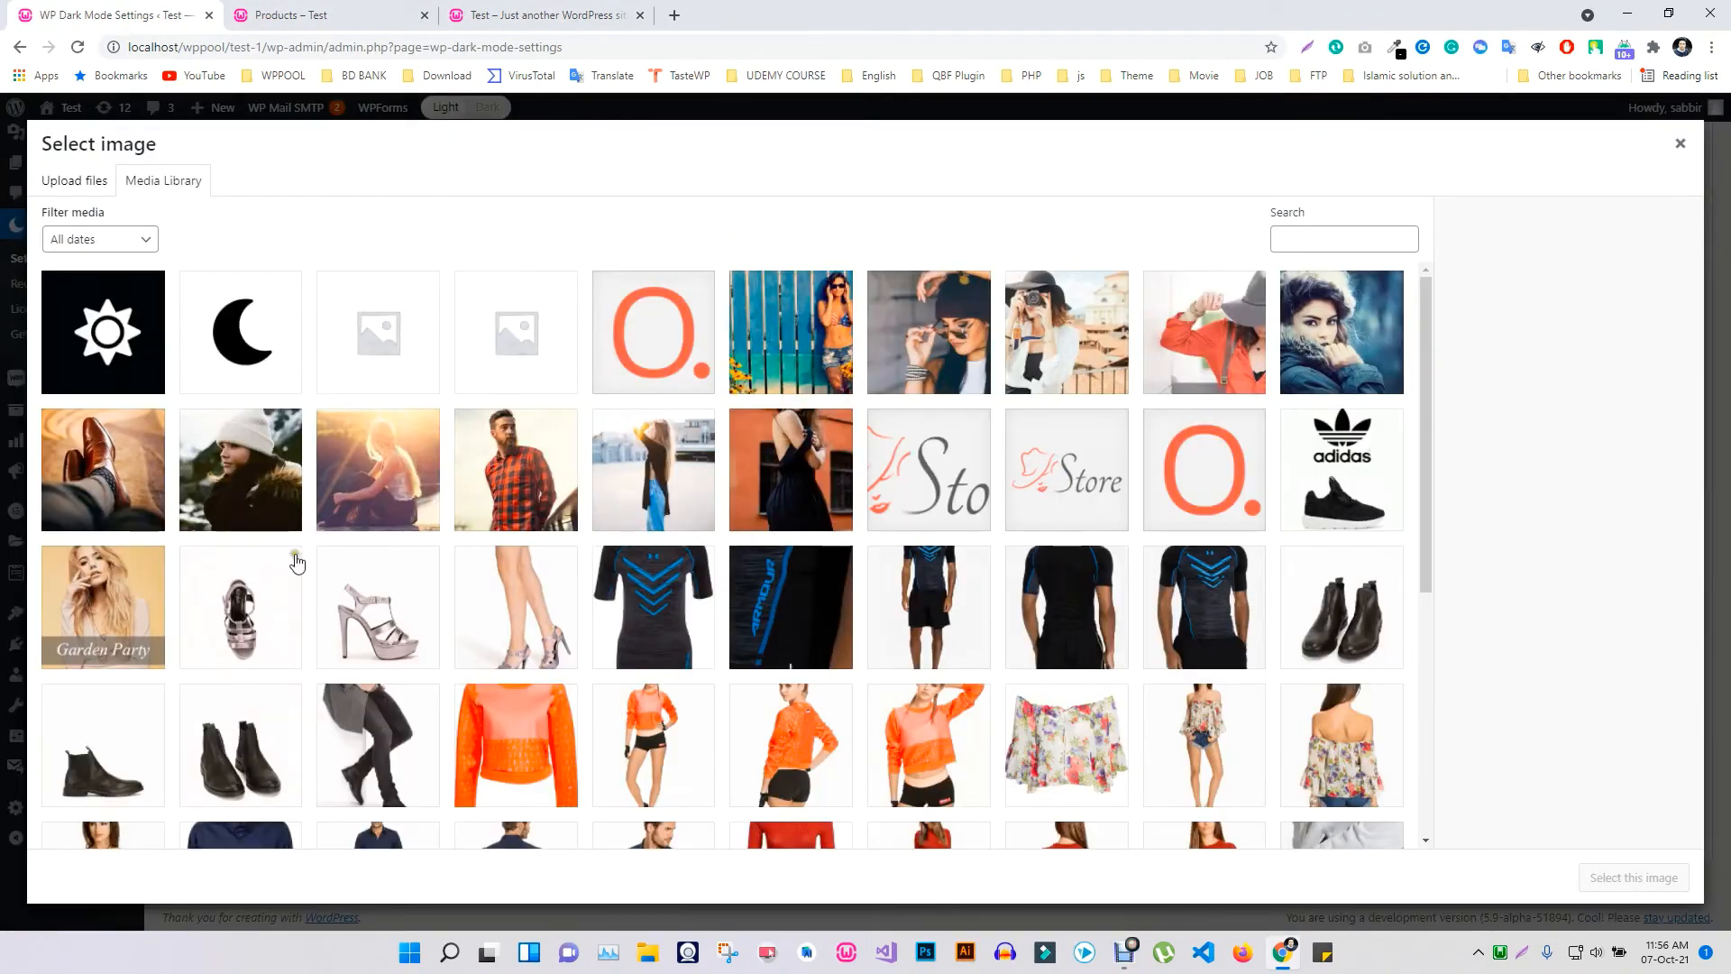
scroll(317, 591, "down", 5)
scroll(1272, 553, "up", 5)
left_click(953, 335)
left_click(797, 335)
left_click(929, 334)
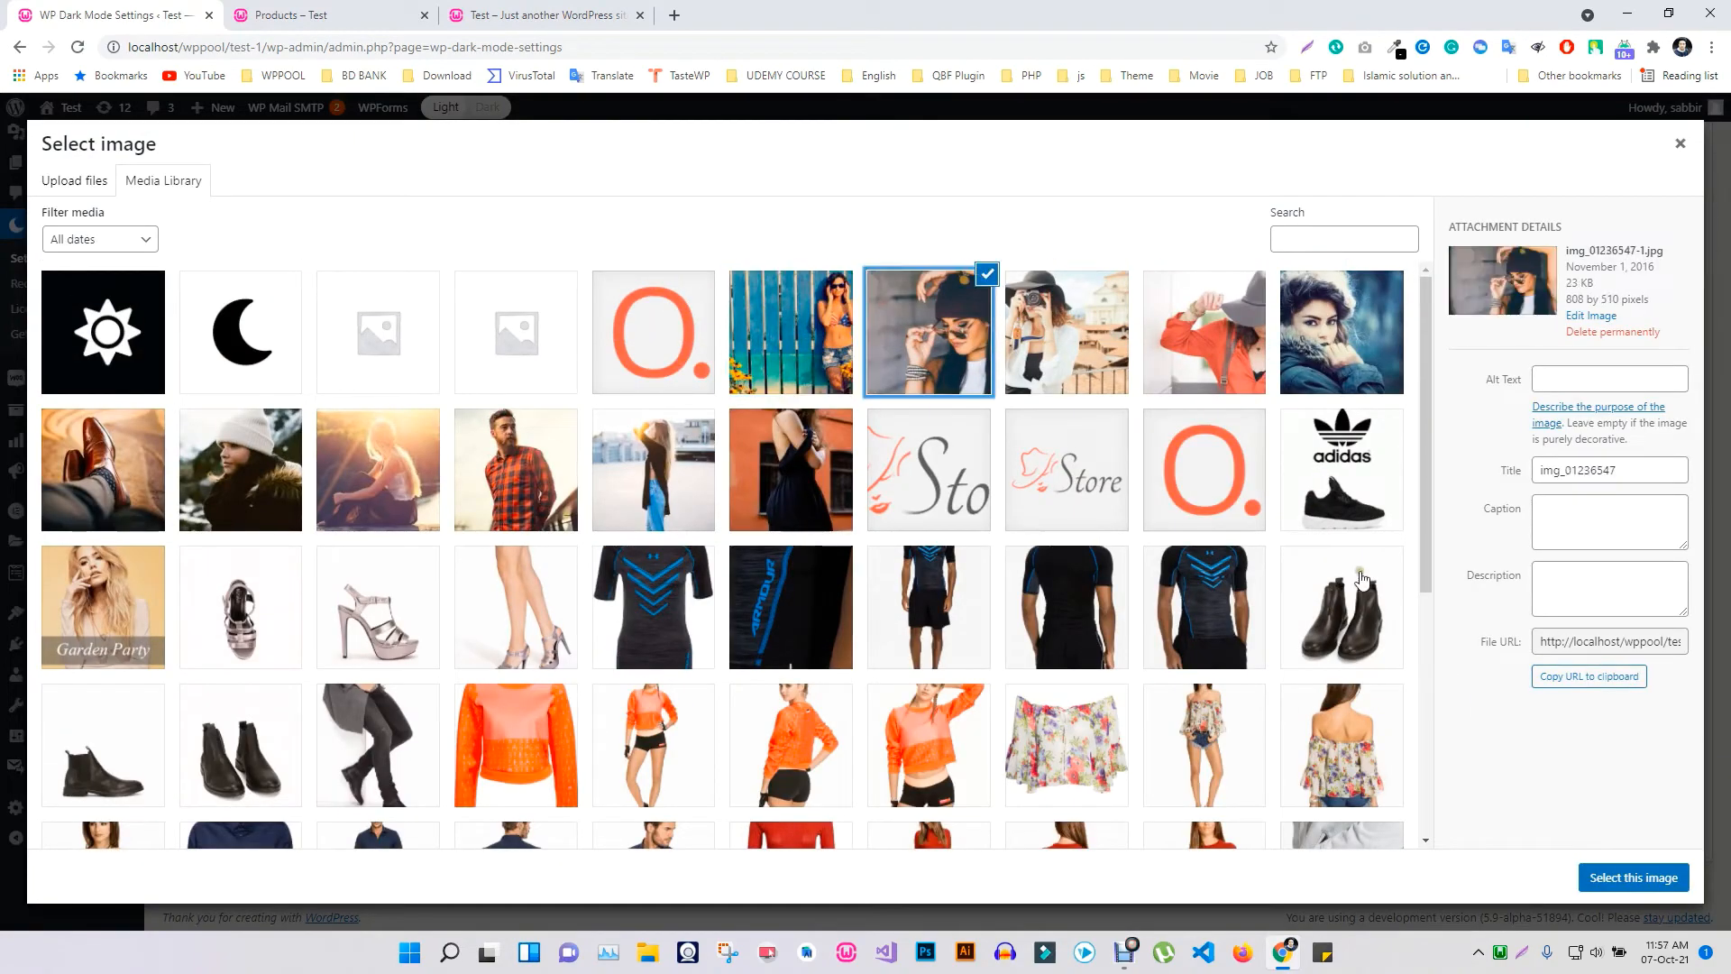
left_click(1596, 874)
left_click(437, 816)
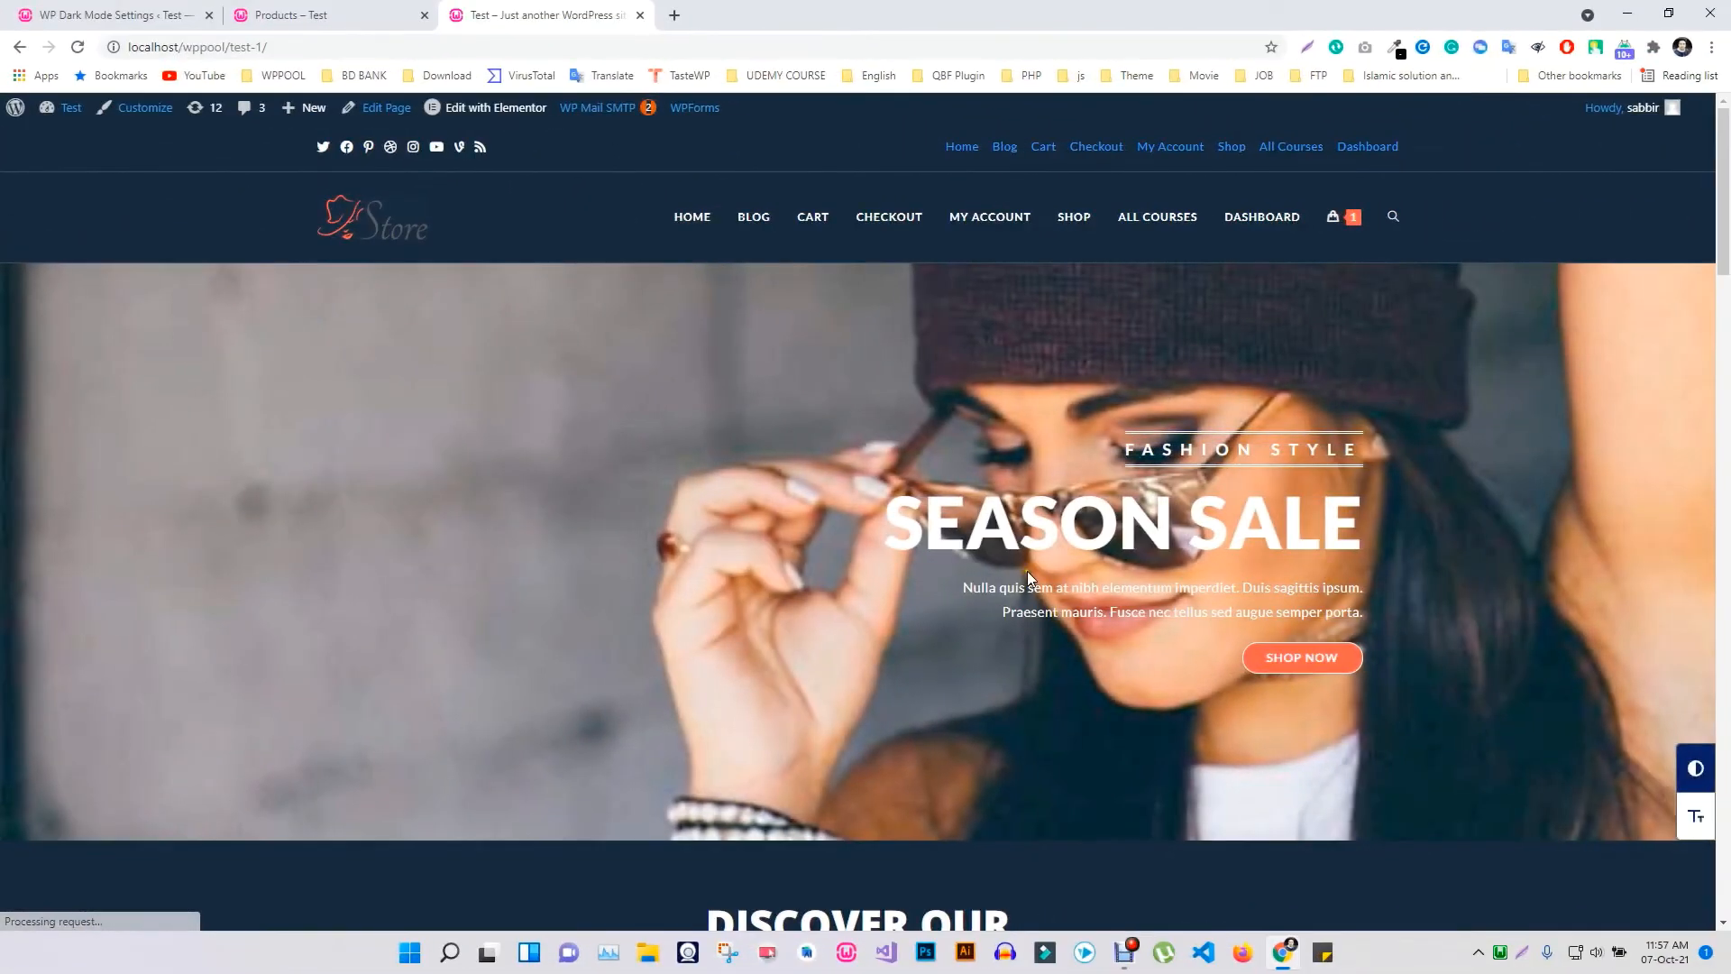
Toggle dark mode on and off on the home page to check the hero image replacement, and look over the page
scroll(991, 610, "down", 3)
scroll(992, 612, "up", 3)
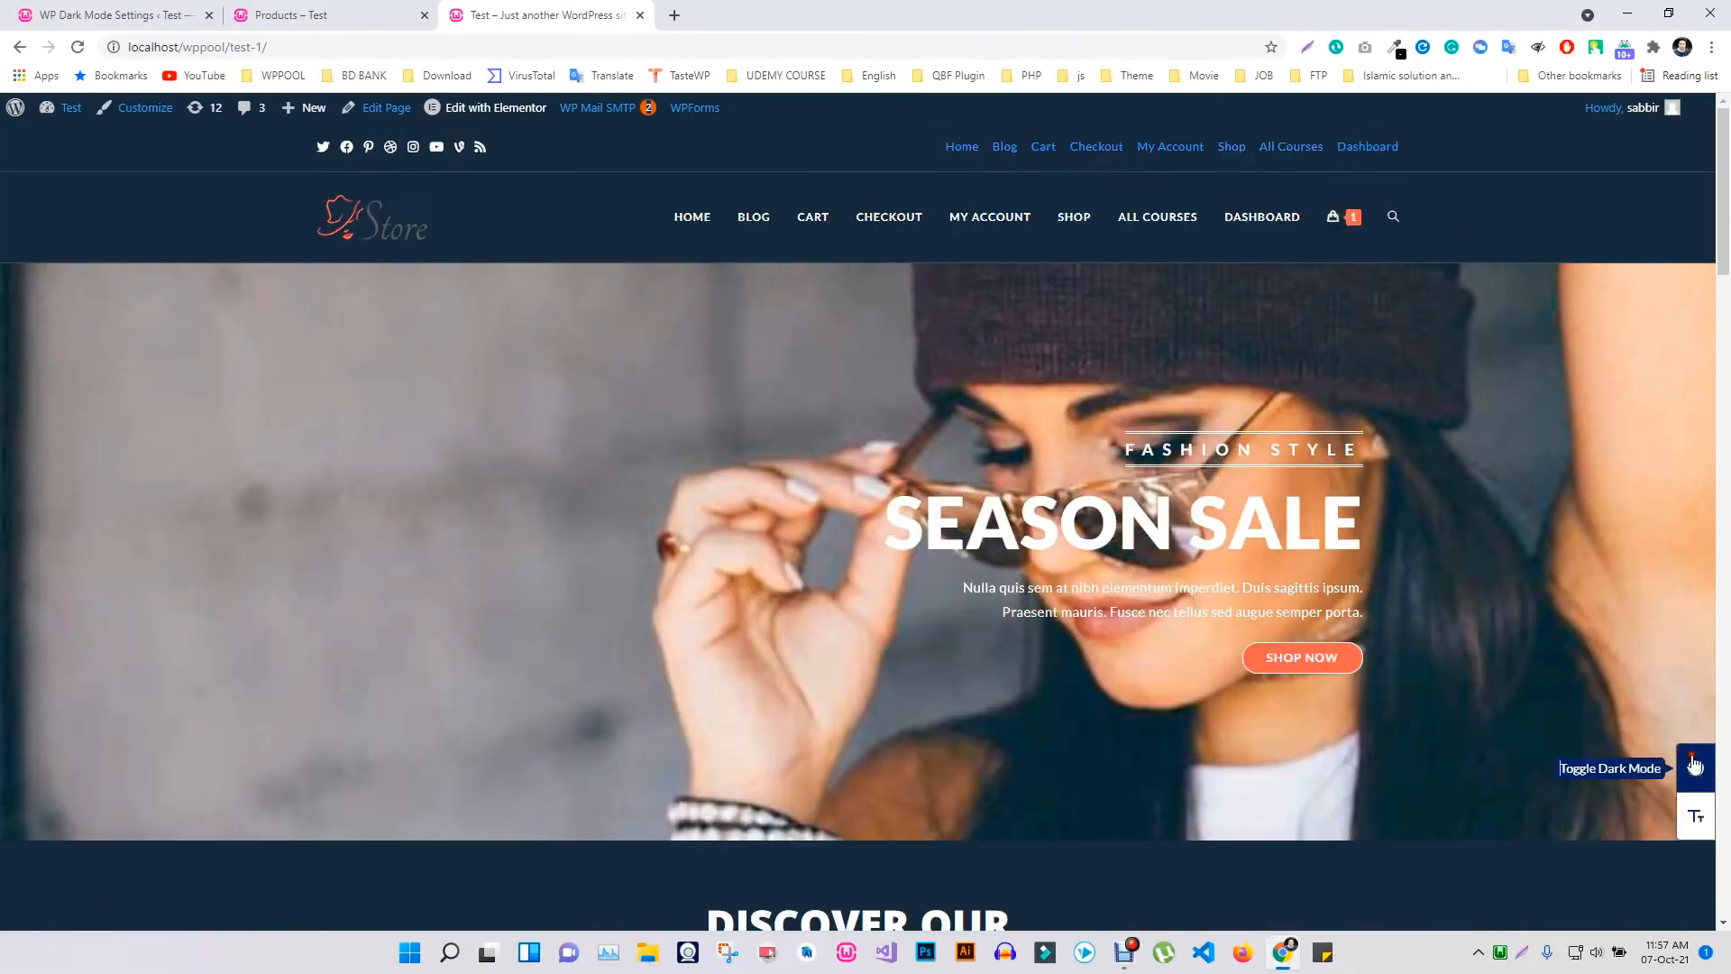
left_click(1693, 764)
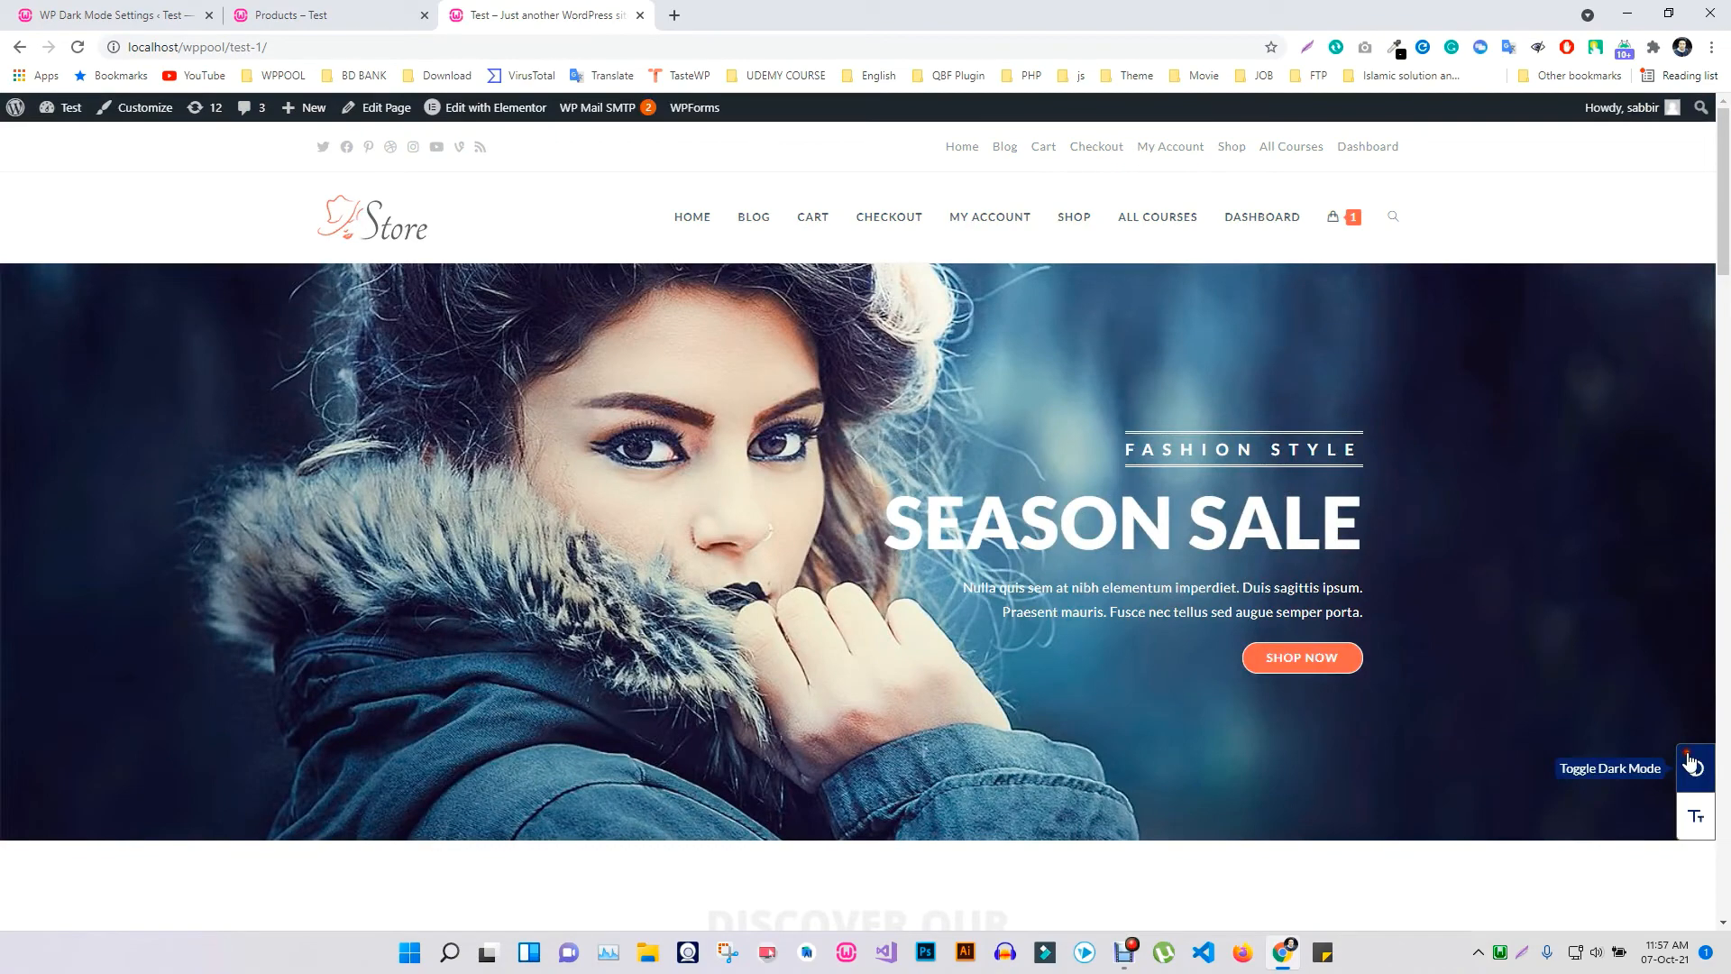
left_click(1693, 765)
left_click(1692, 764)
left_click(1693, 766)
scroll(1237, 727, "down", 9)
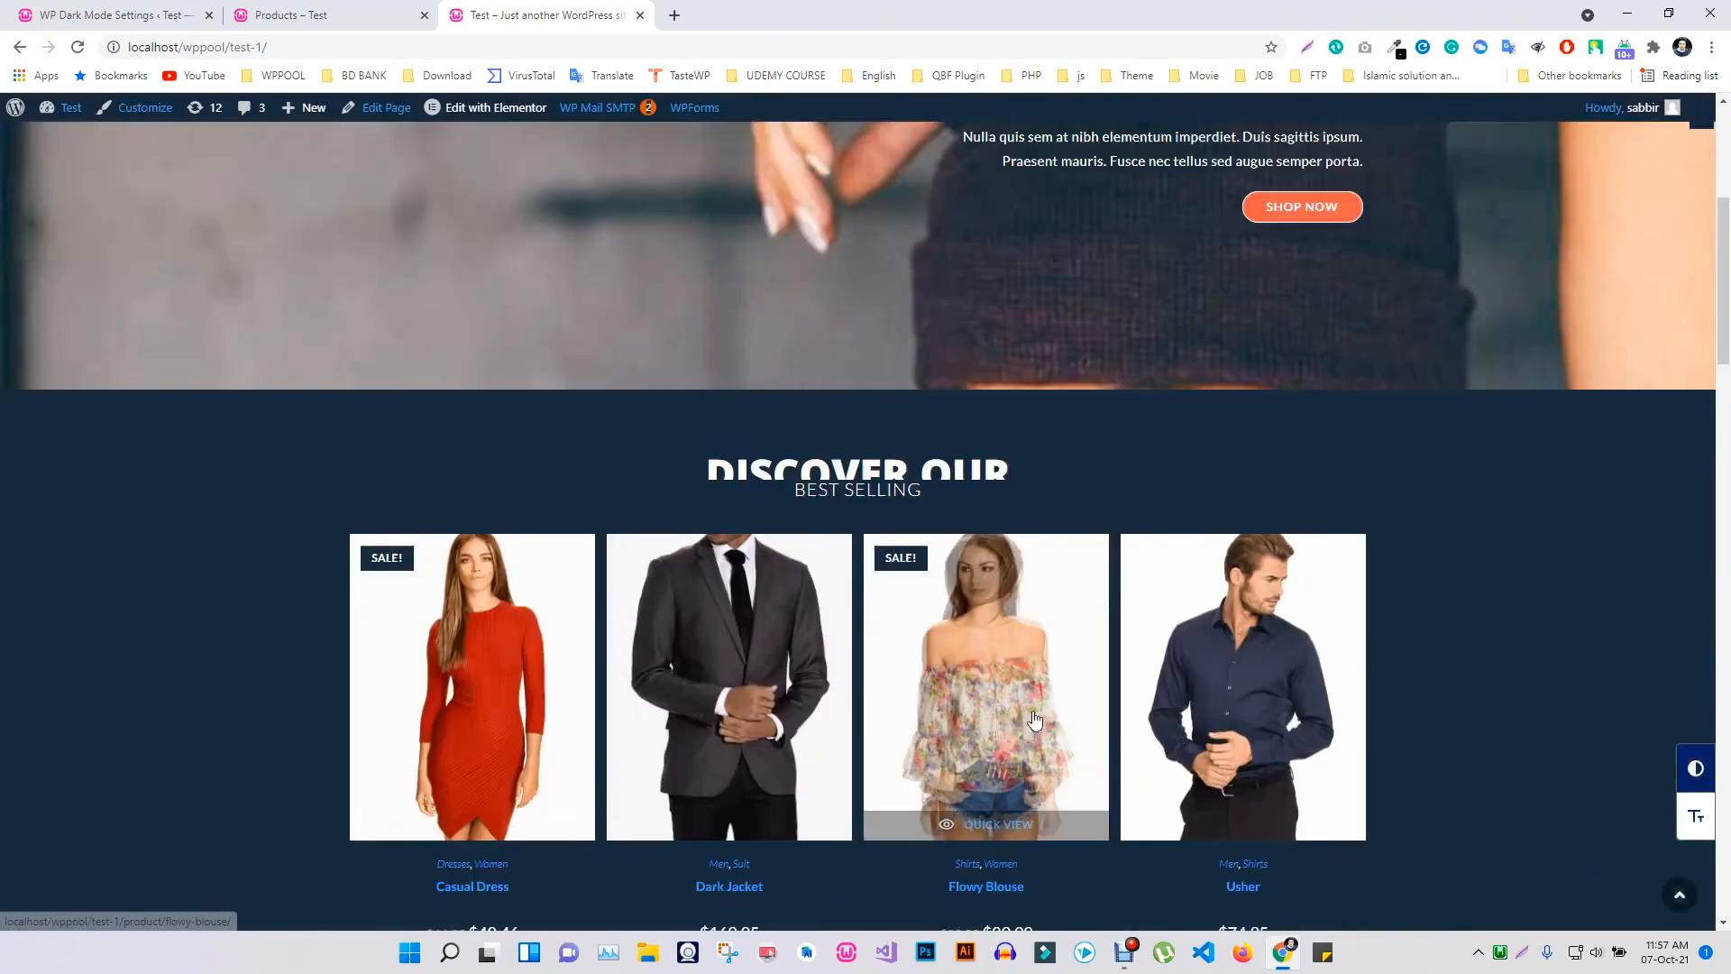
scroll(1039, 690, "up", 4)
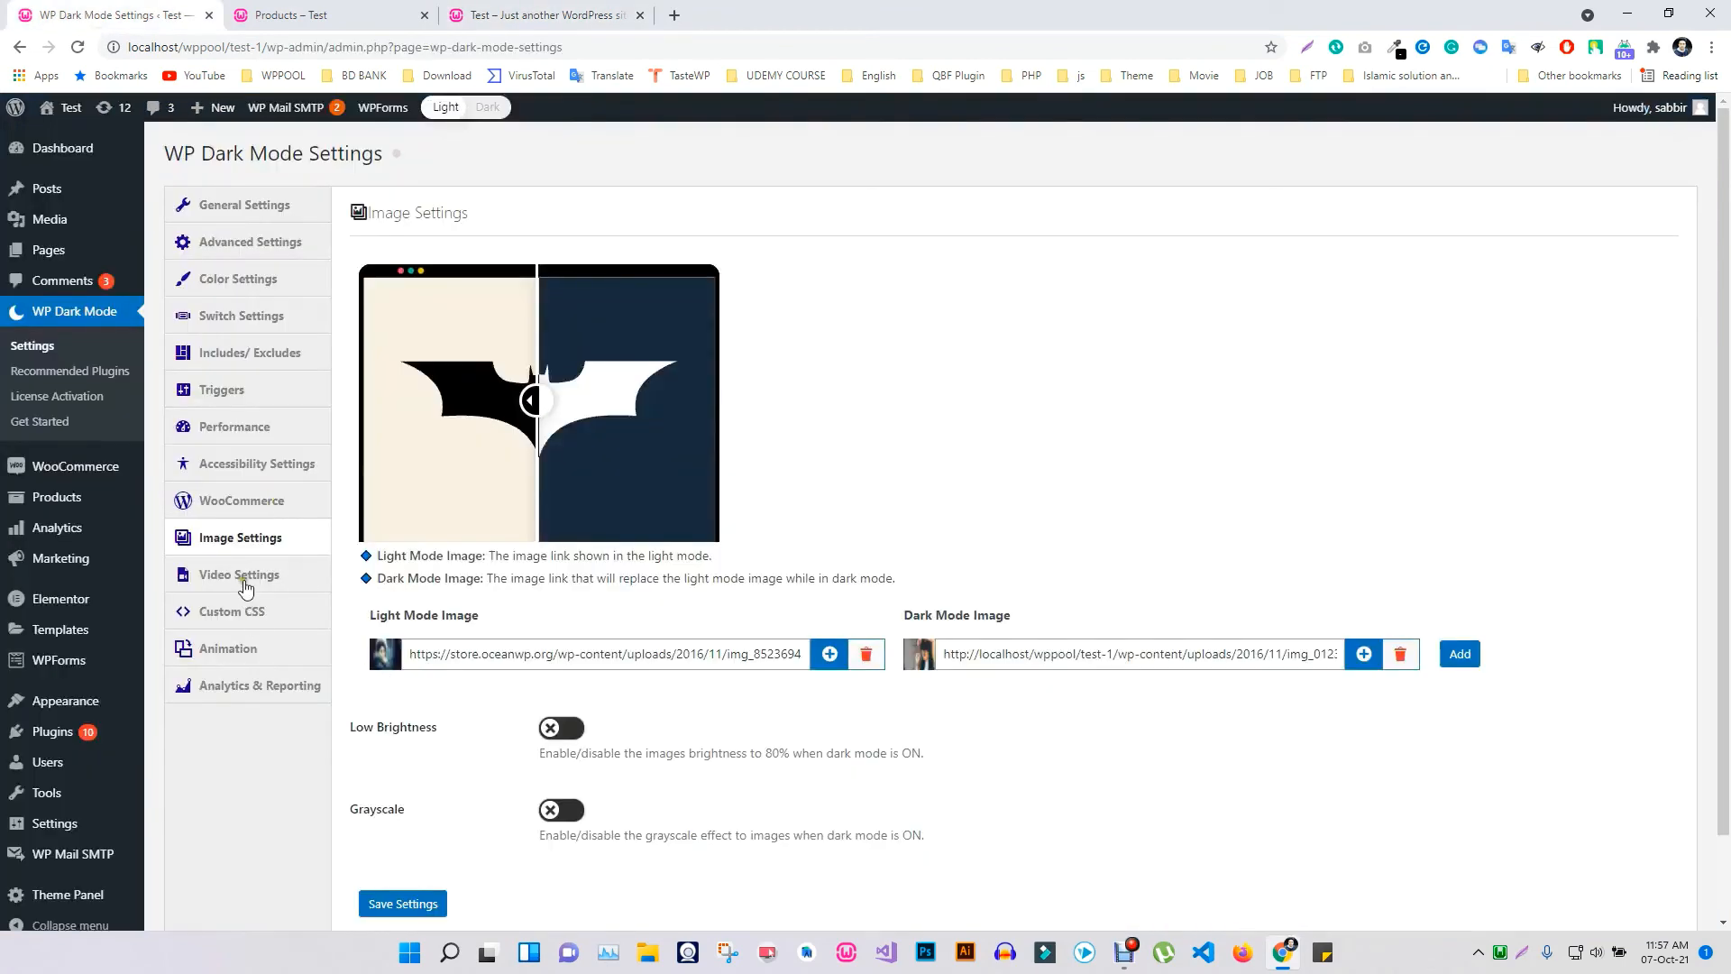
Look at the plugin's Video Settings and Custom CSS sections and open the Animation settings
left_click(238, 574)
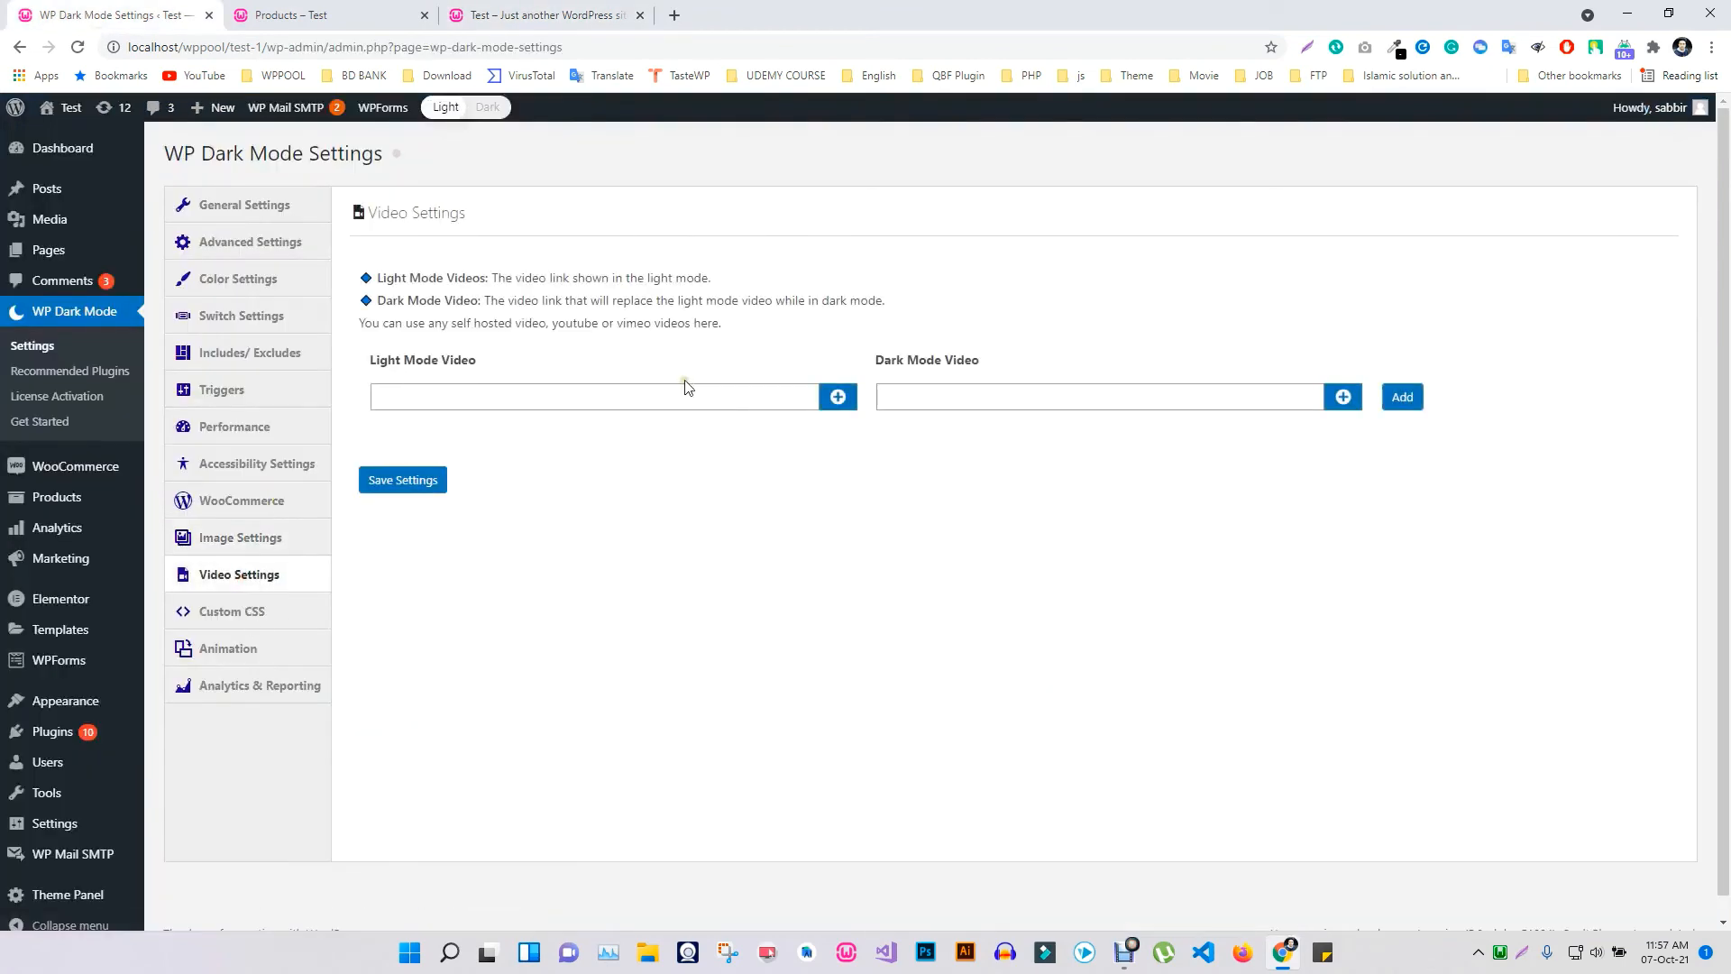
left_click(232, 611)
left_click(228, 648)
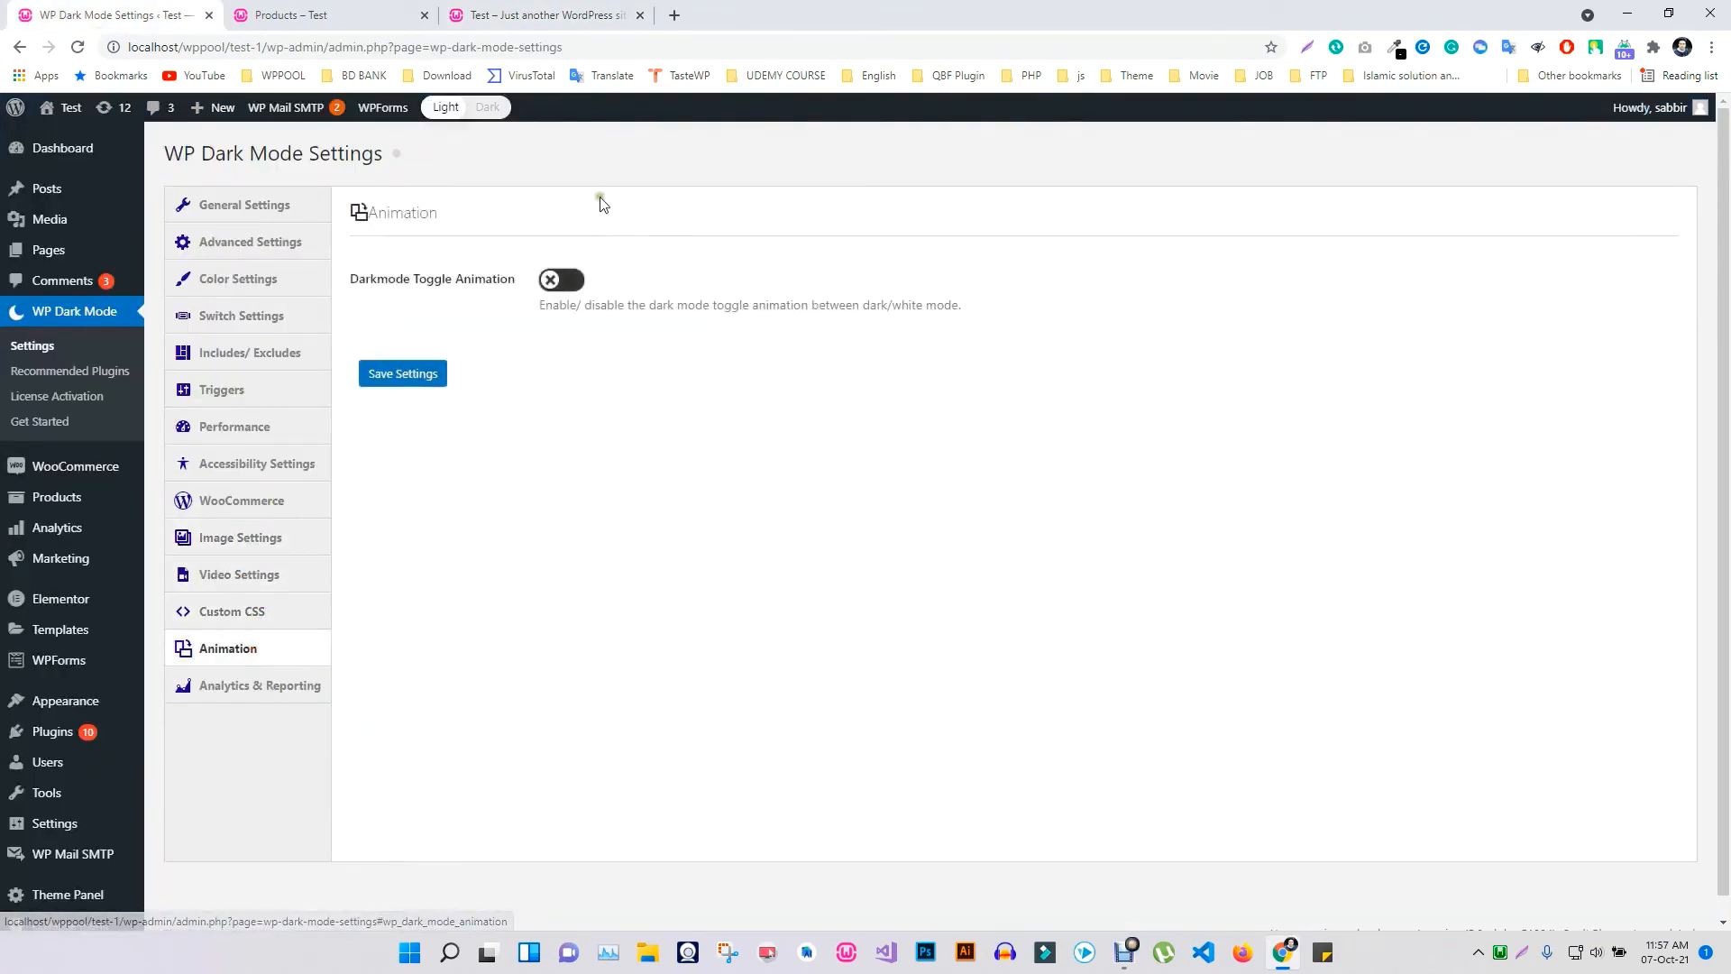
Enable Darkmode Toggle Animation, try the Pulse and Roll effects, and set the animation effect to Slide Left
left_click(561, 280)
left_click(585, 360)
left_click(588, 402)
left_click(595, 360)
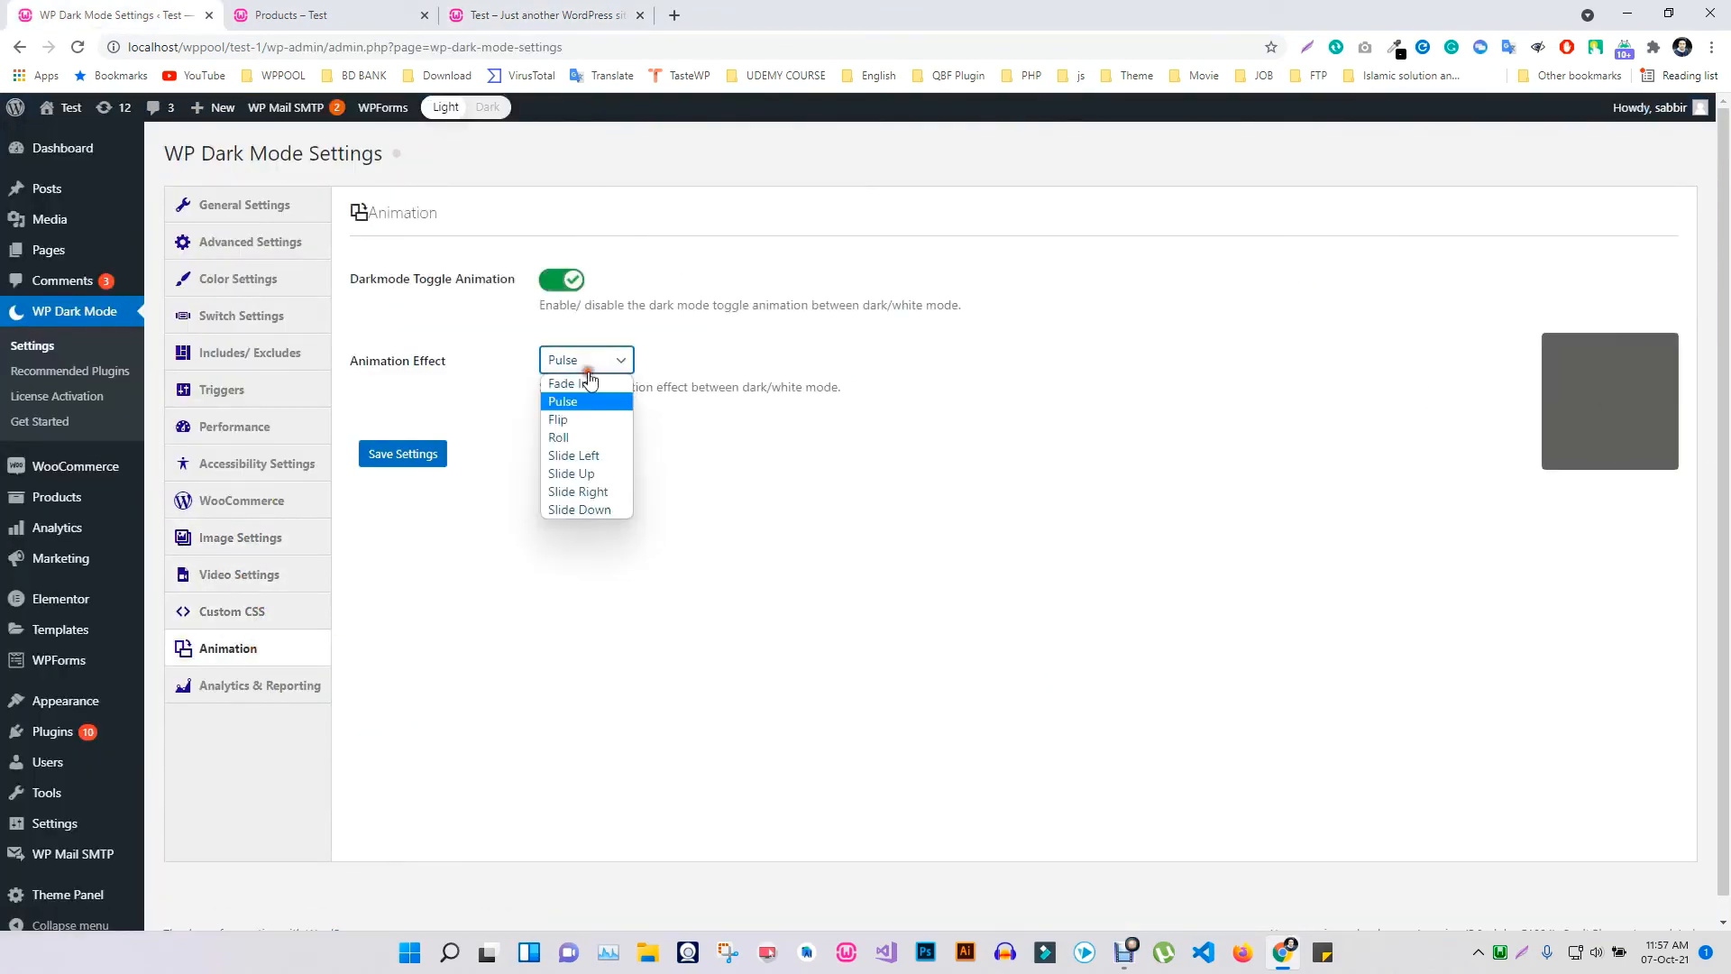
left_click(568, 437)
left_click(580, 361)
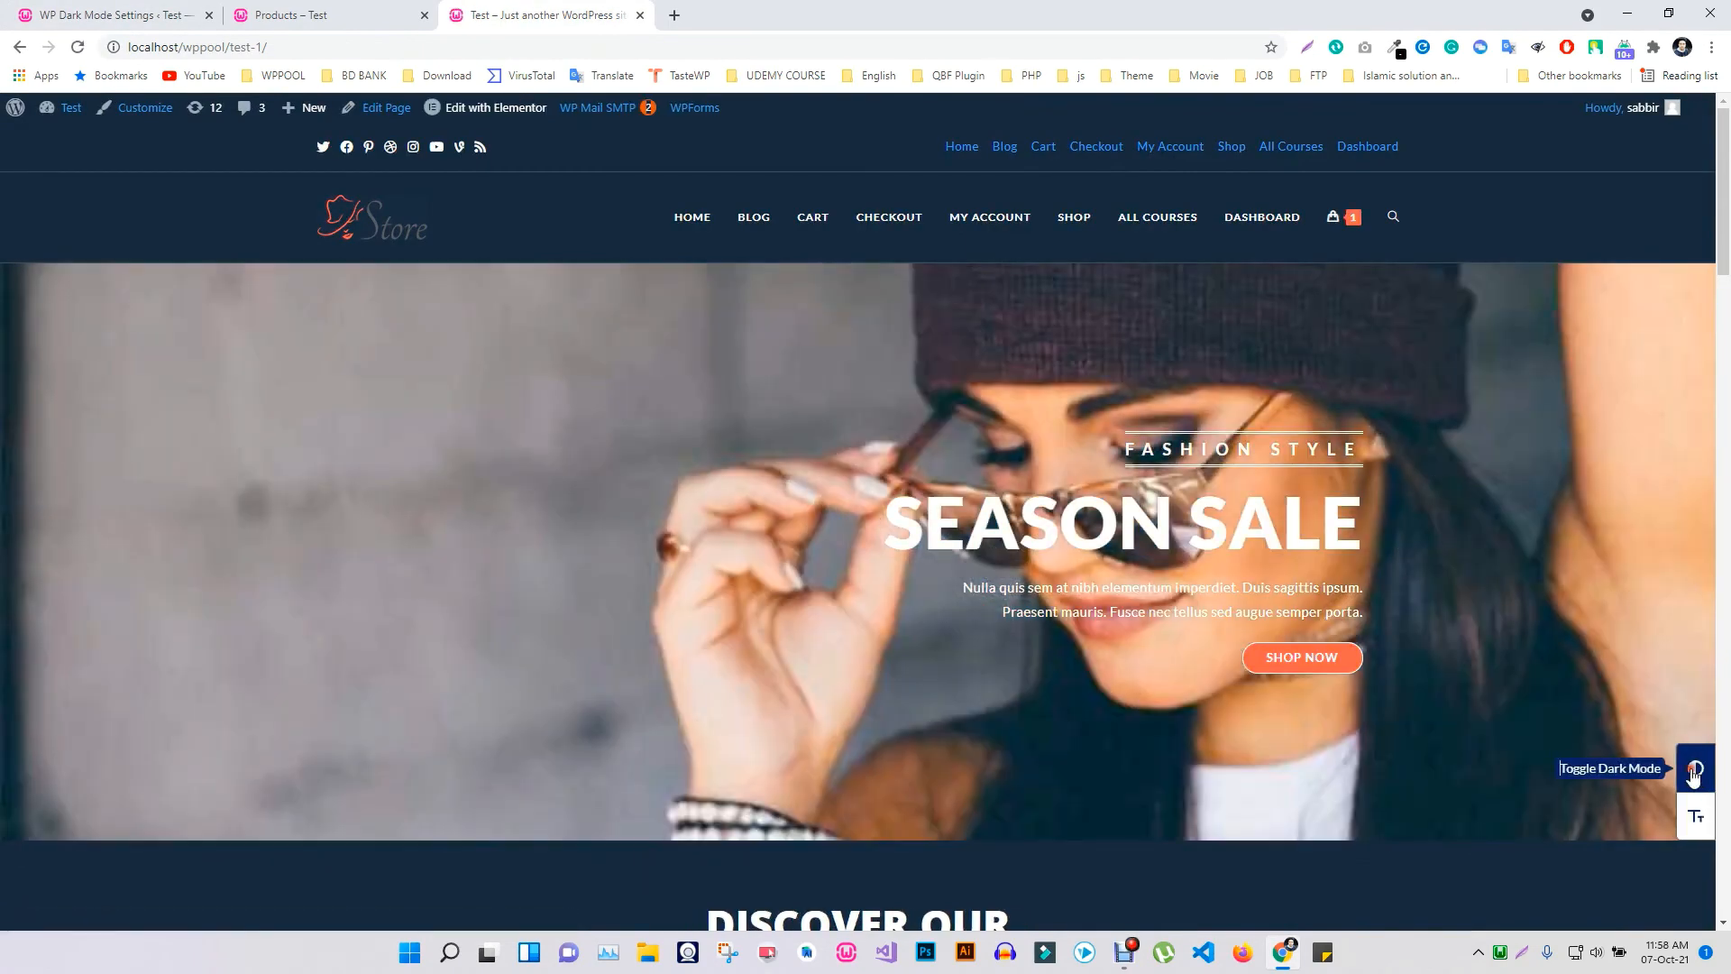
Test the toggle animation by switching dark mode off and on on the home page, and return to the plugin settings
left_click(1693, 770)
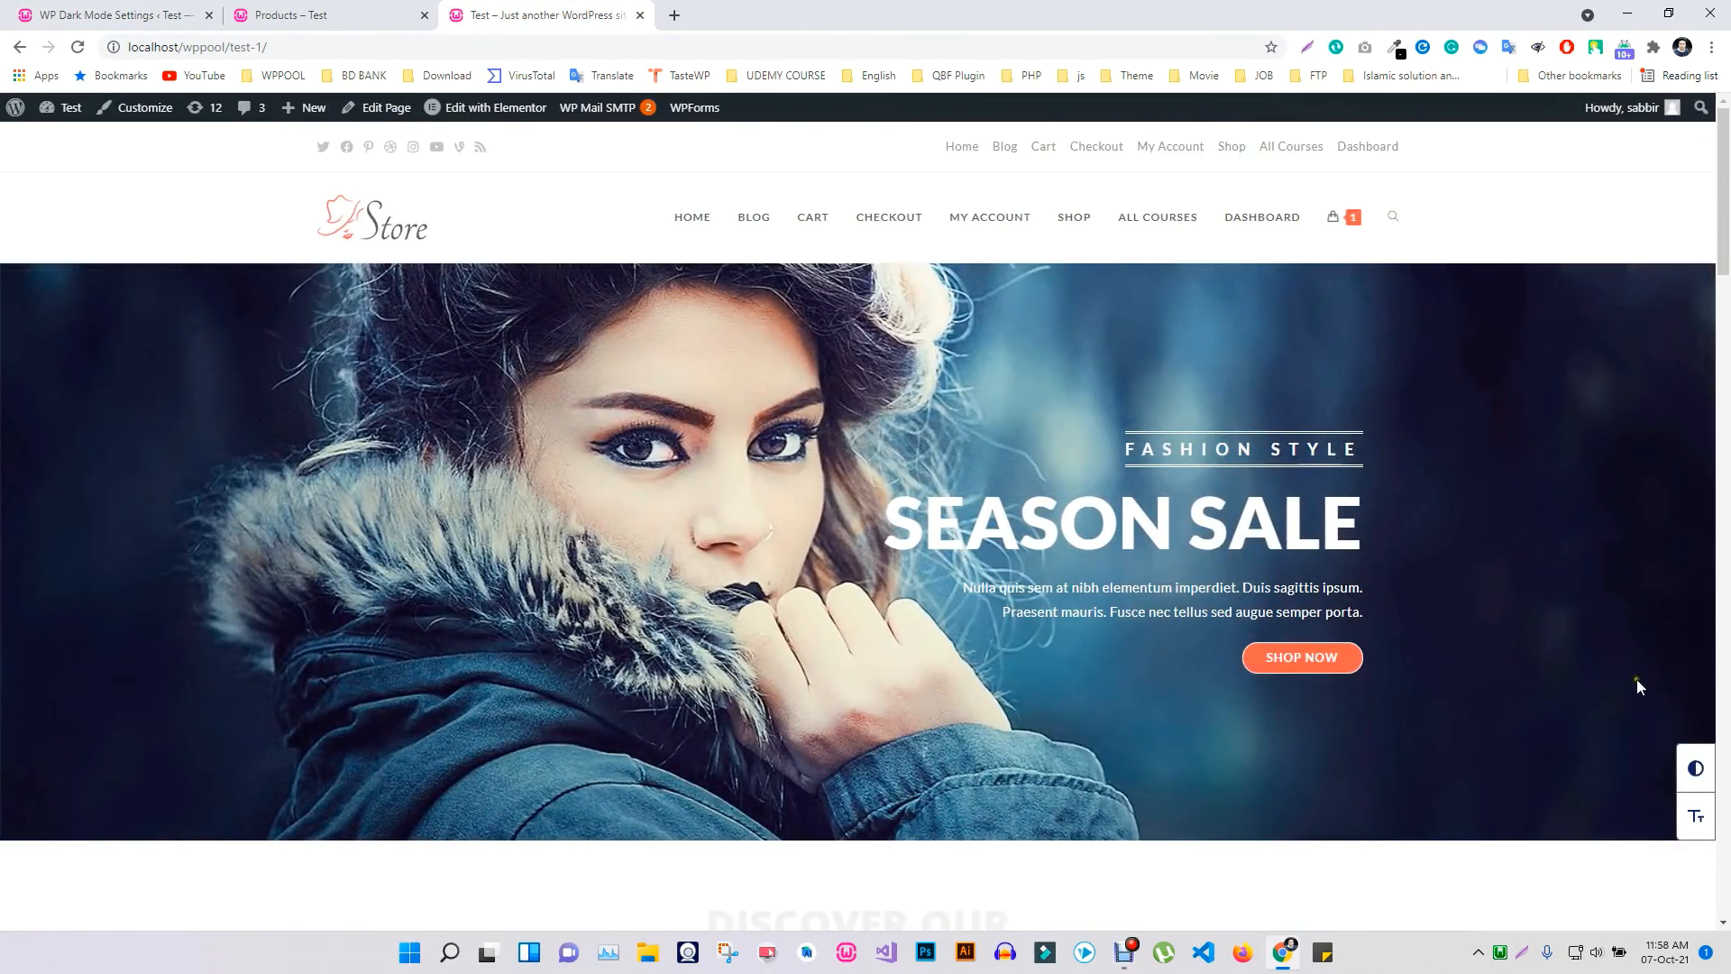
left_click(1694, 768)
left_click(137, 16)
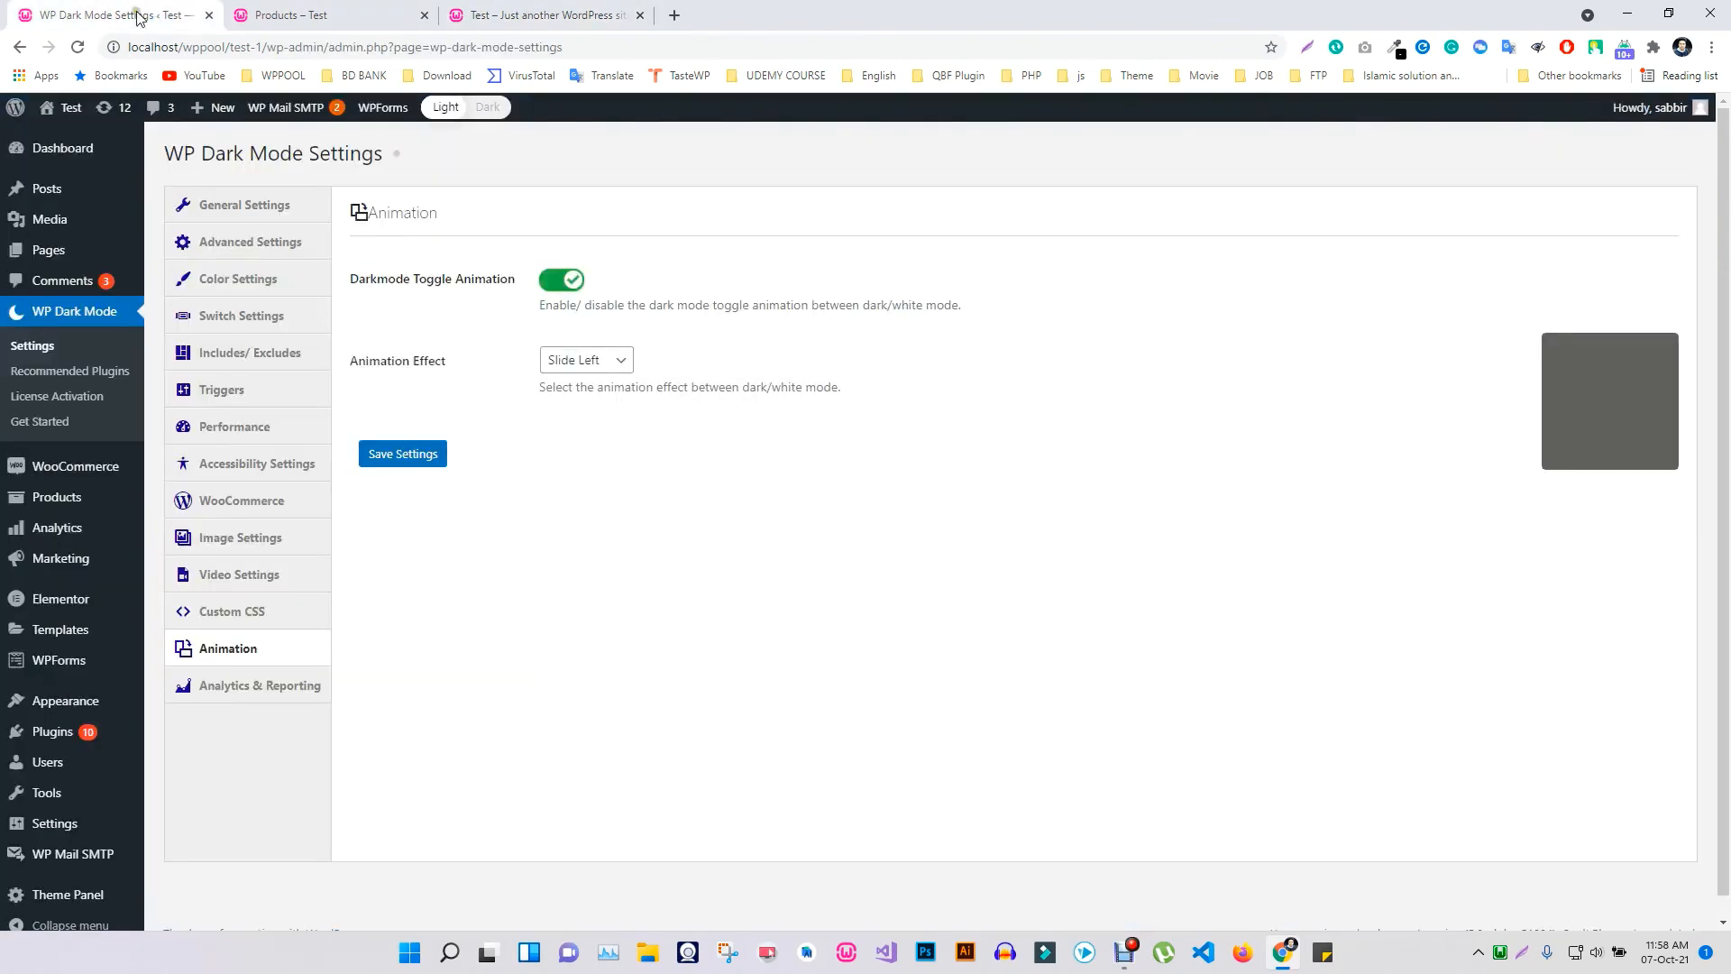
Enable Analytics and Email Reporting in Analytics & Reporting, and look at the reporting frequency options and the reporting email field
left_click(265, 687)
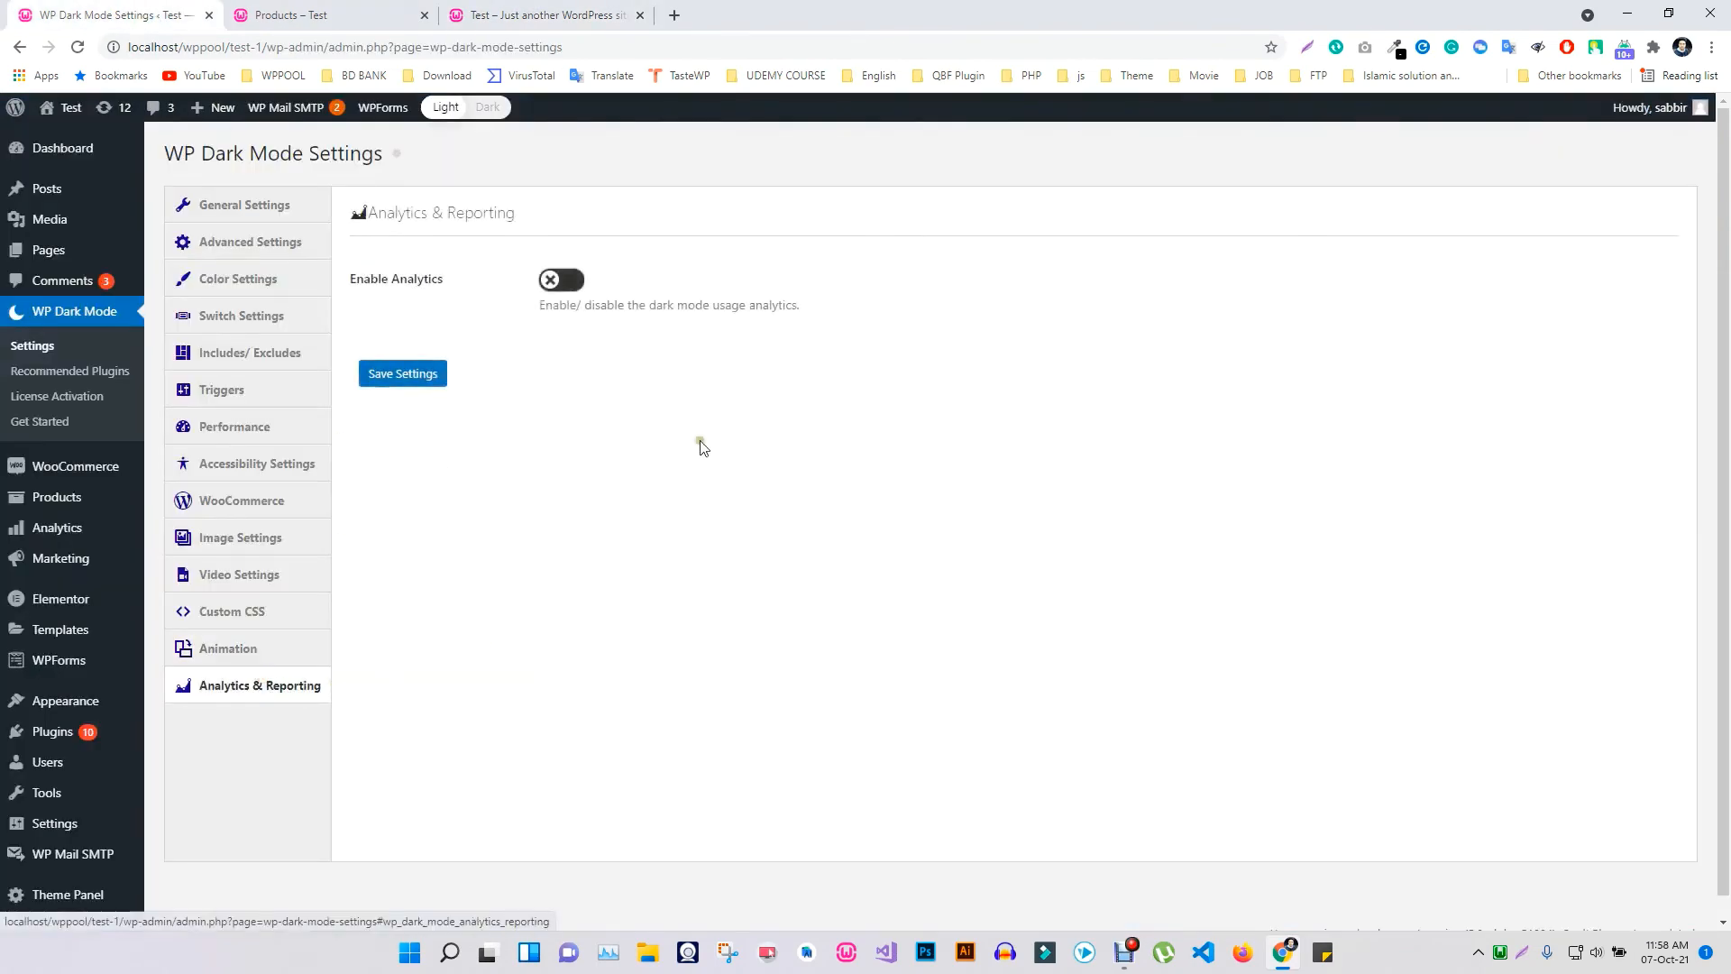
left_click(557, 279)
scroll(597, 558, "down", 1)
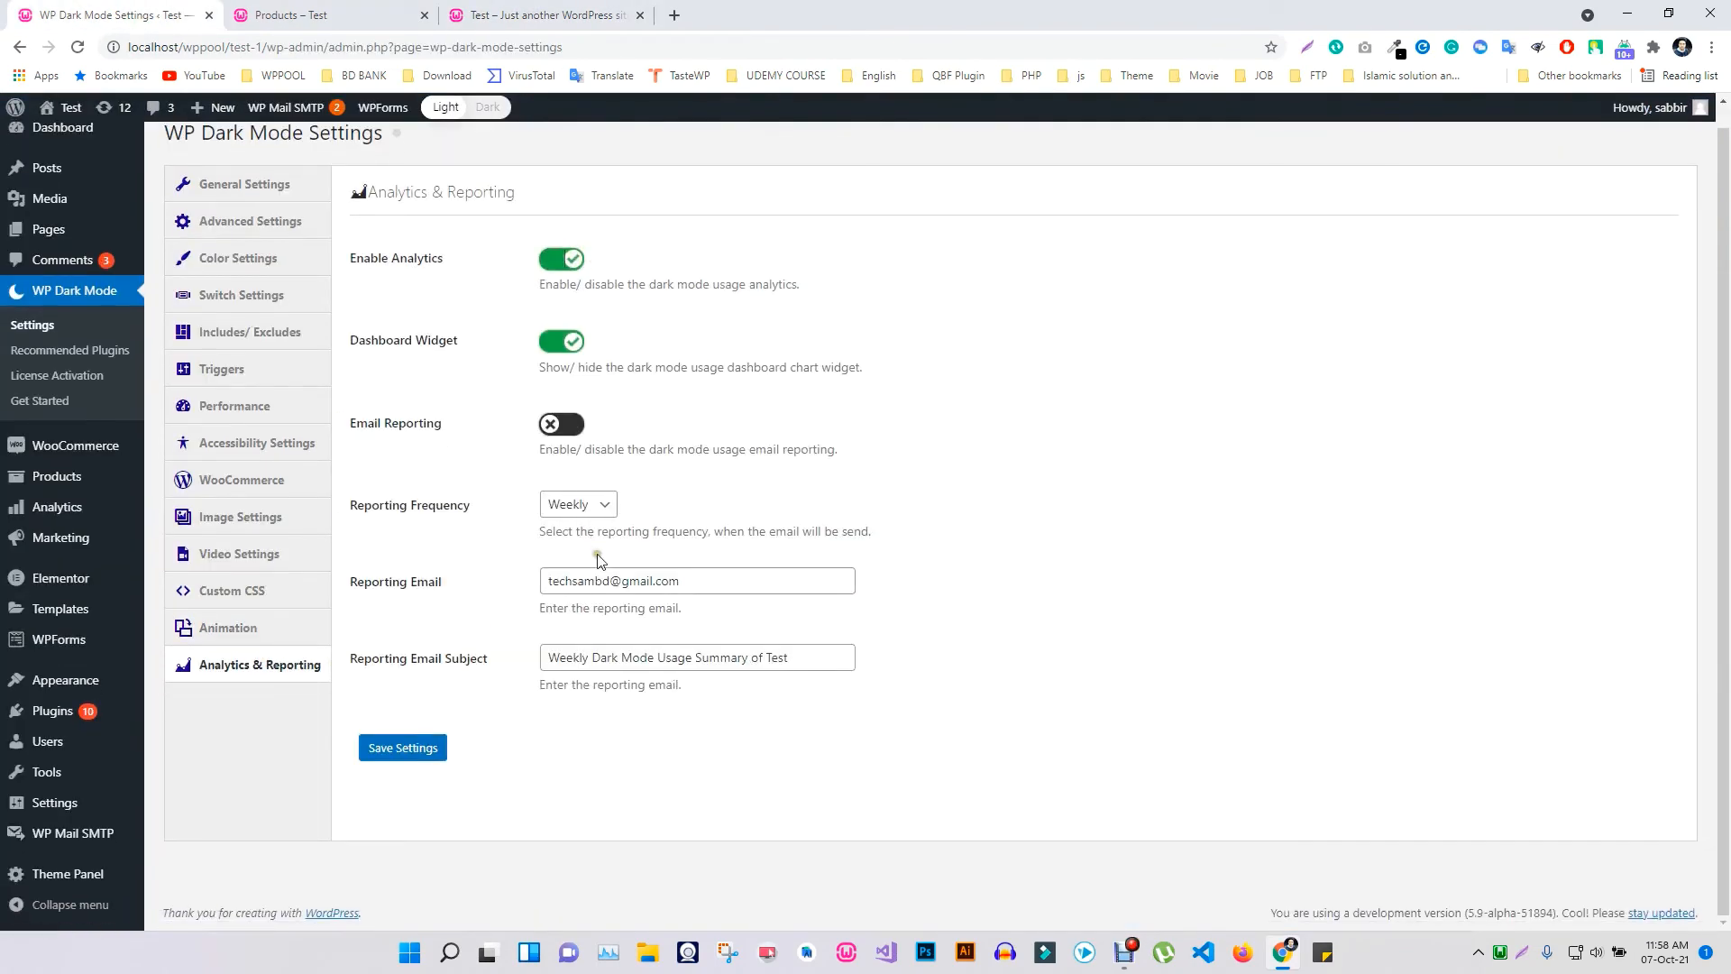
left_click(607, 507)
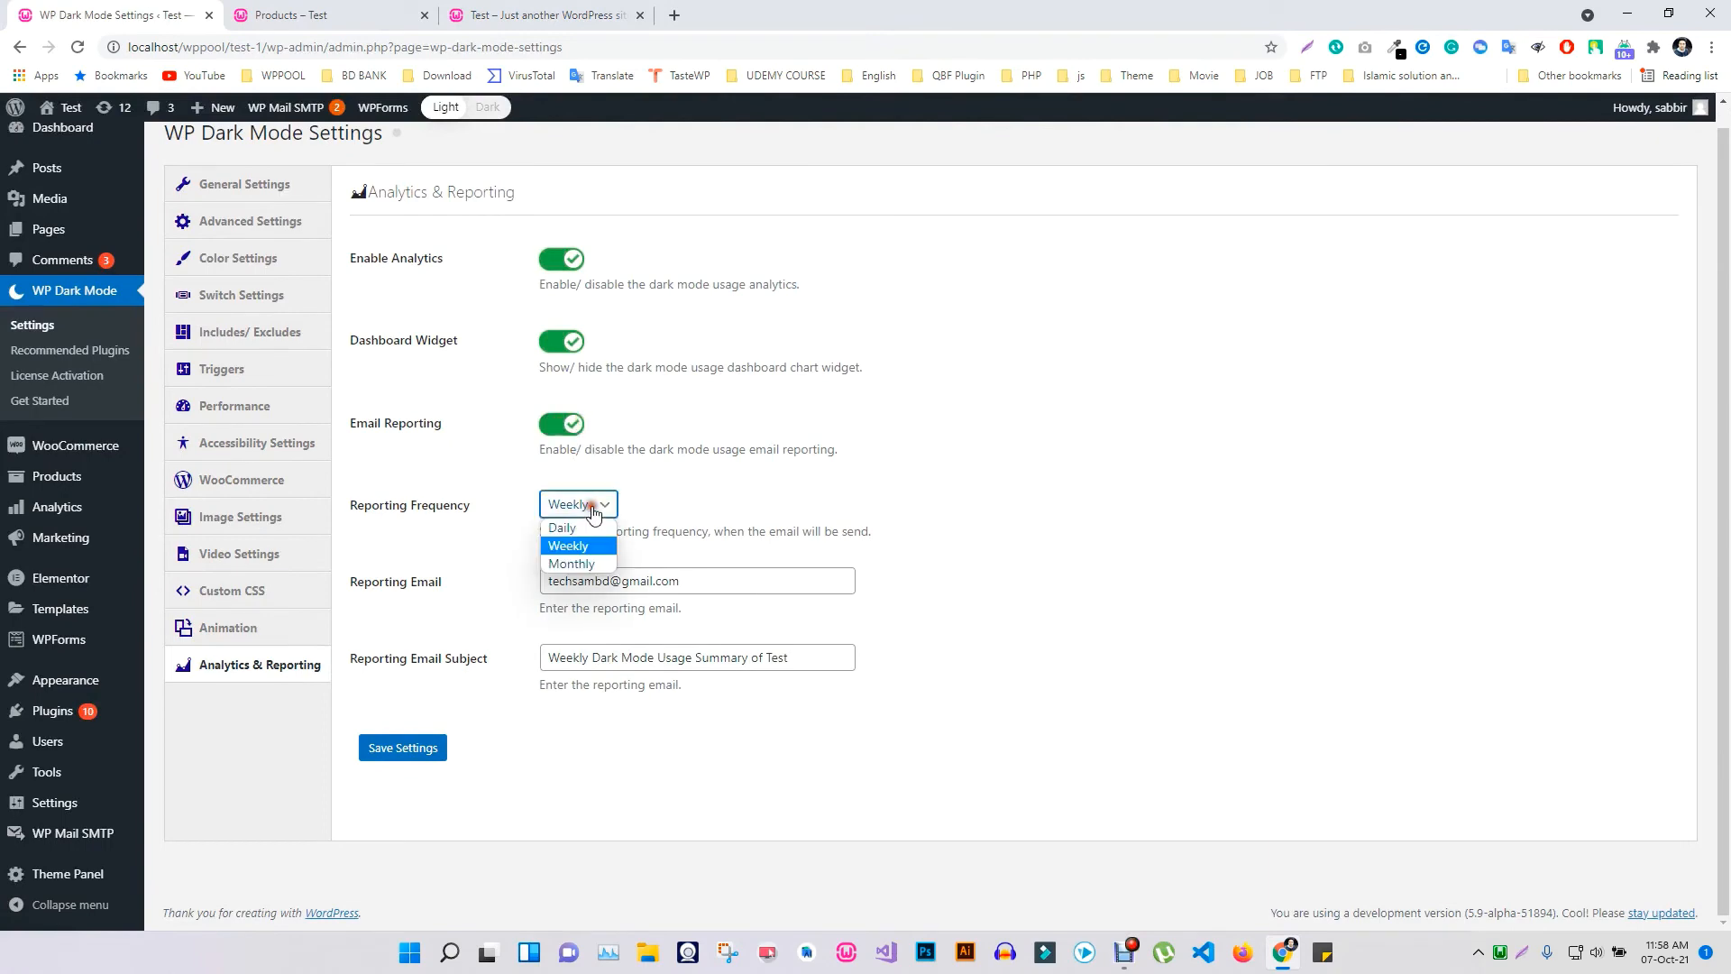
left_click(637, 559)
left_click_drag(708, 580, 452, 598)
left_click(437, 614)
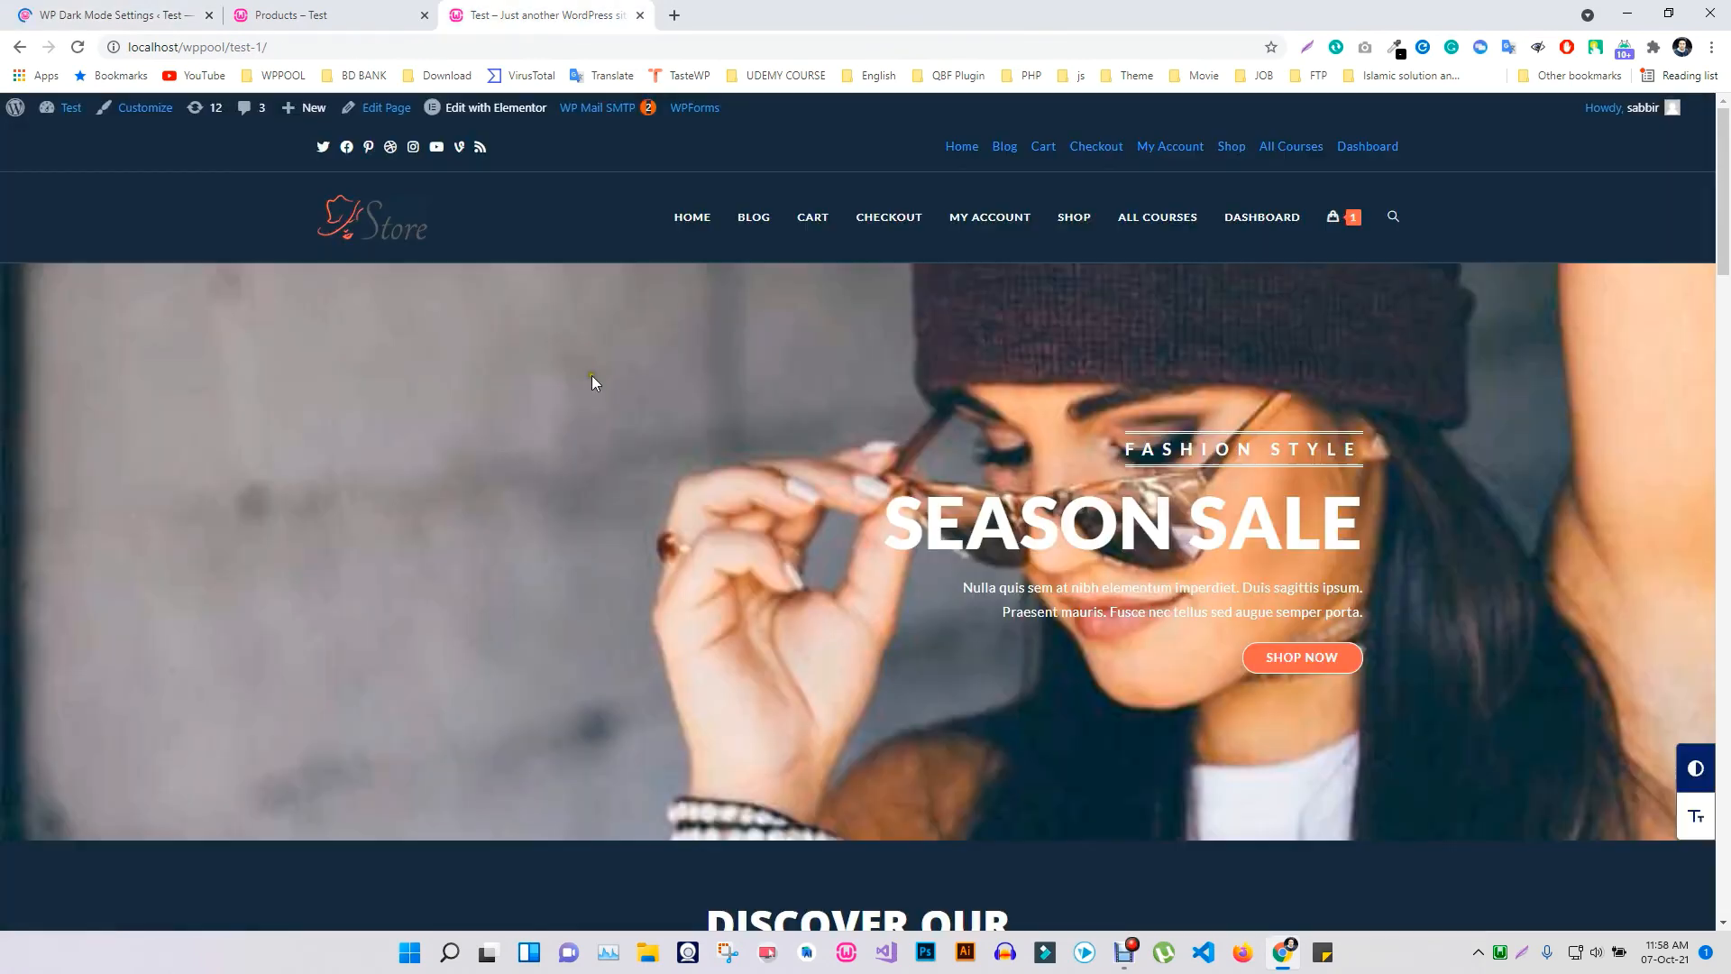
Look over the hero image and best-selling products on the home page in dark mode
scroll(690, 494, "down", 9)
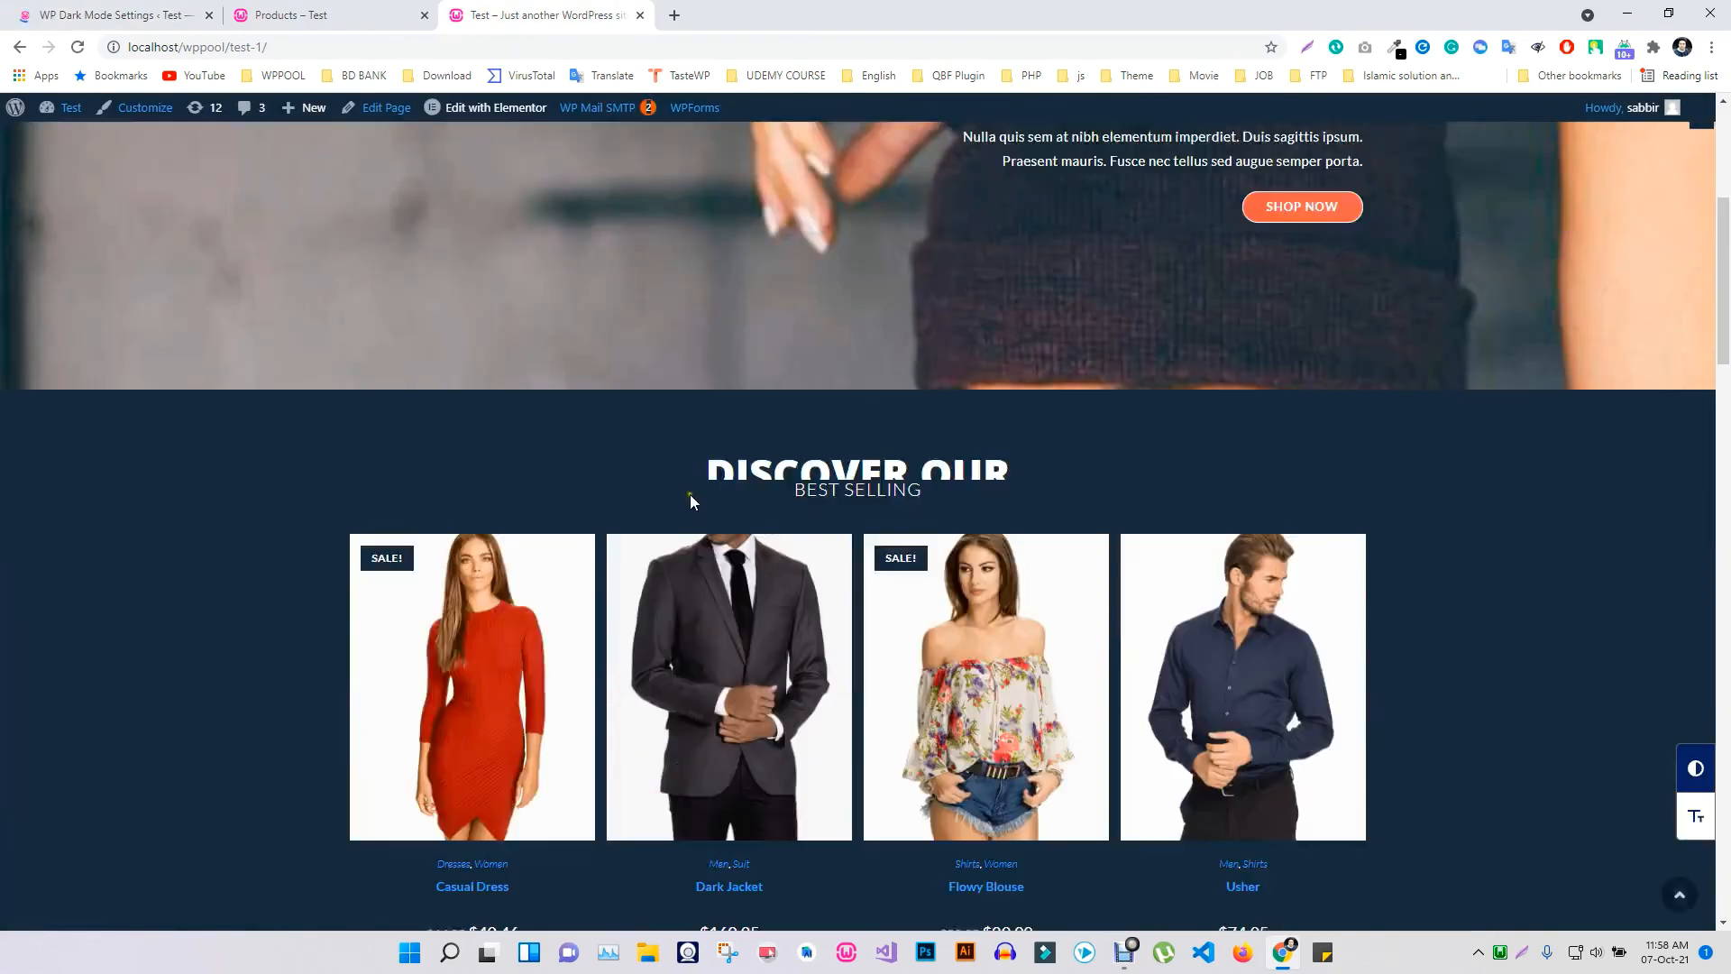
scroll(712, 505, "up", 1)
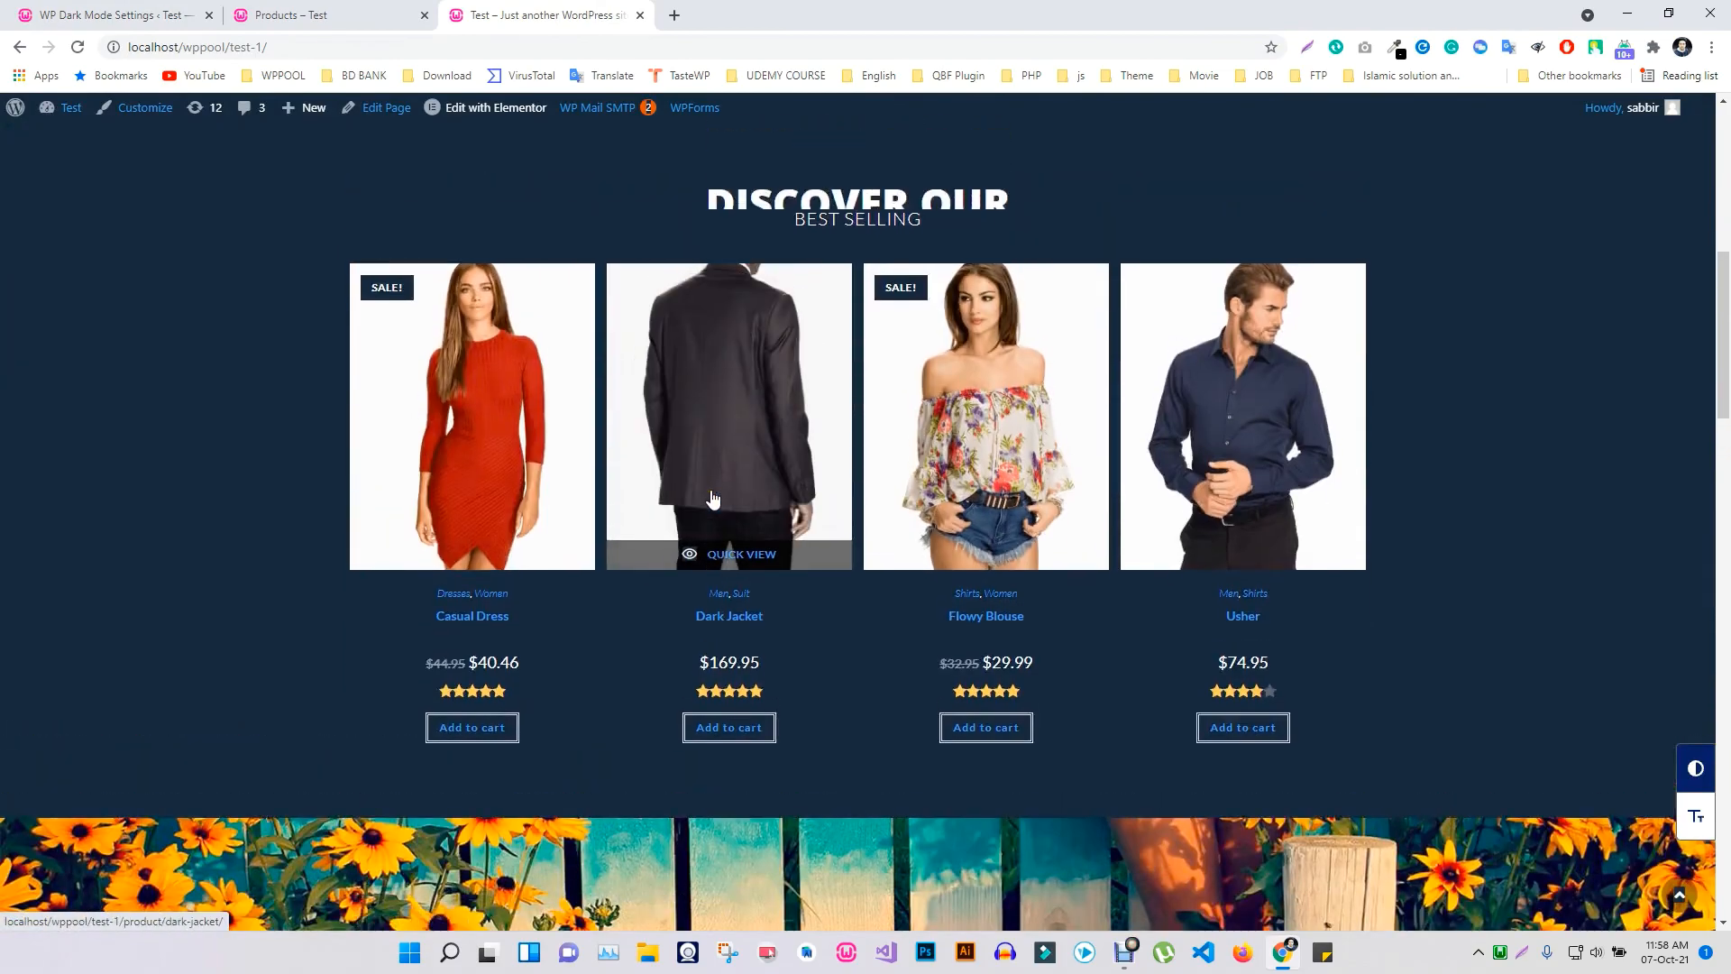